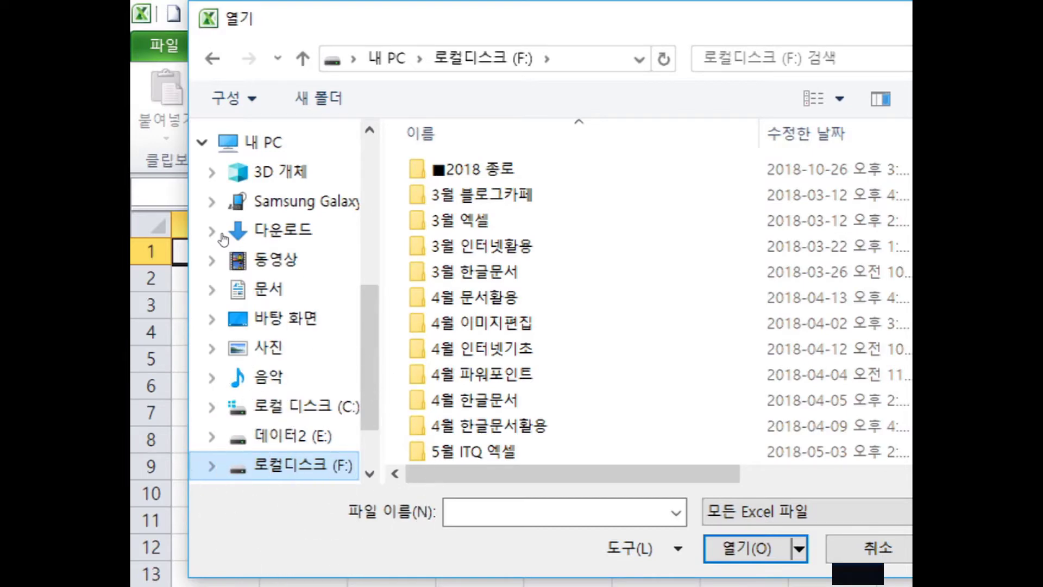
Open the workbook 4장_서식지정 from the 예제파일 folder inside 11월 엑셀 on drive F
scroll(652, 305, down, 8)
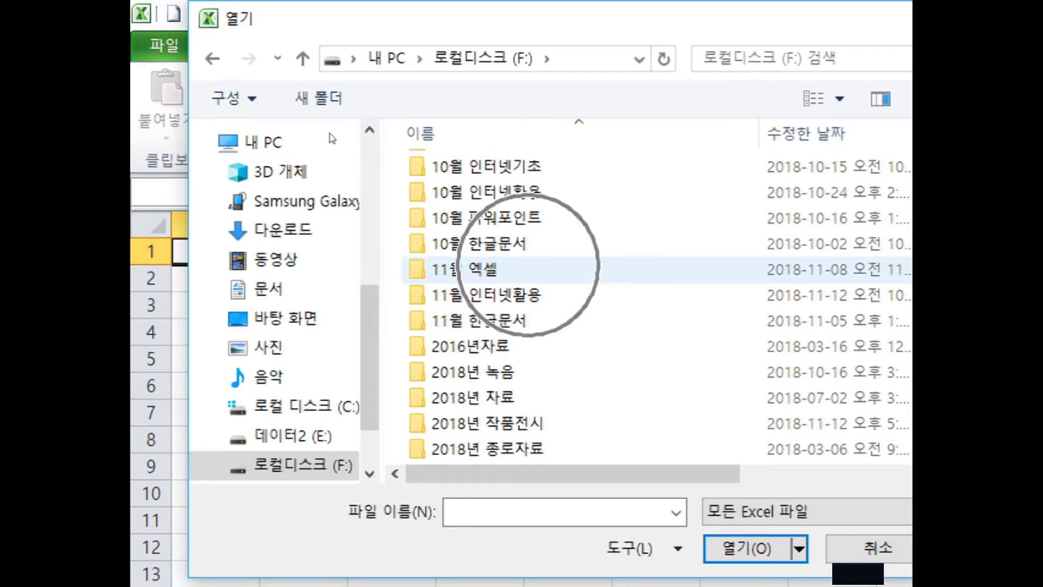
double_click(472, 269)
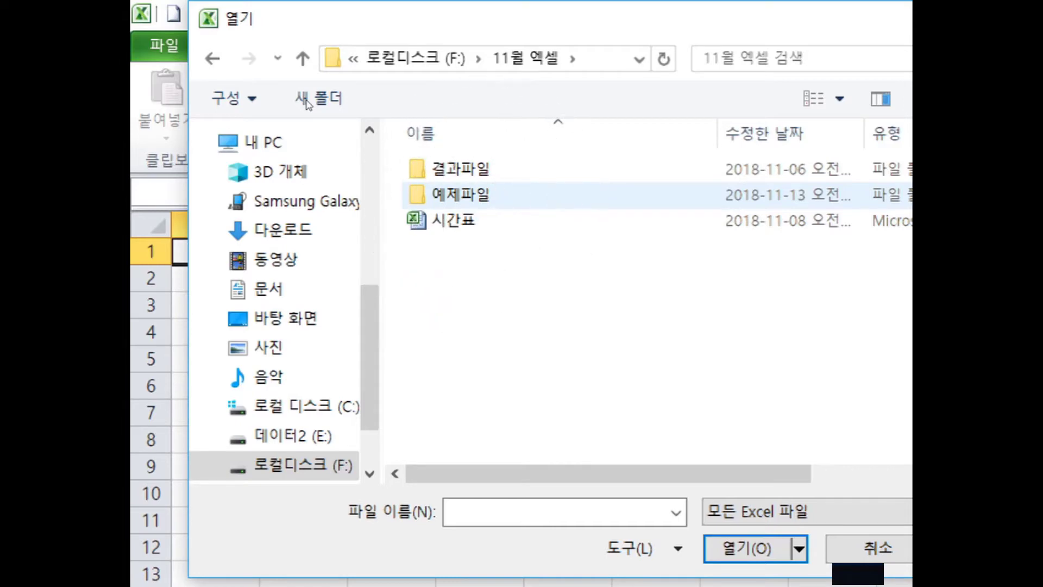
key(Return)
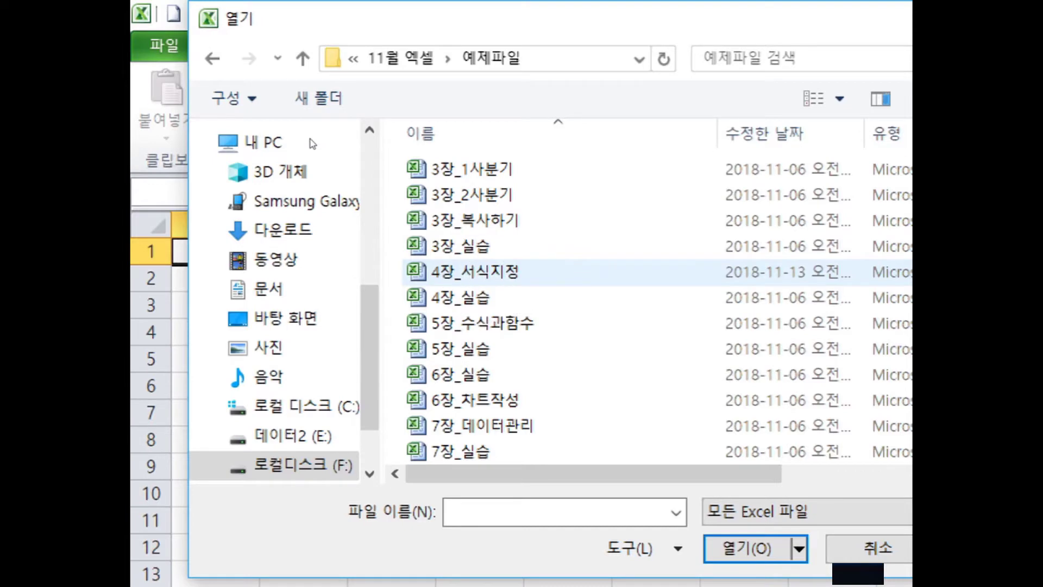
double_click(474, 271)
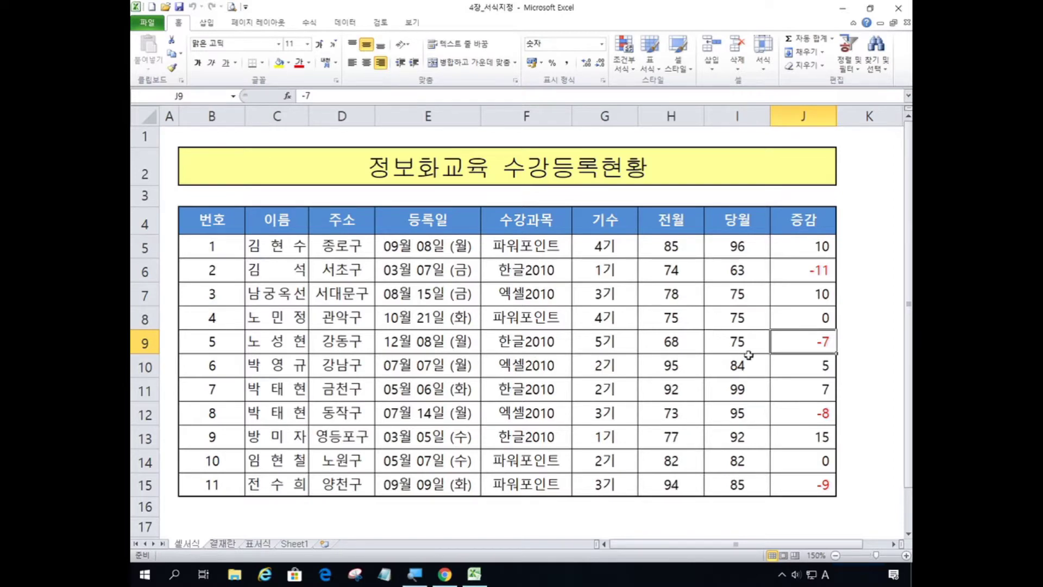
Apply light blue gradient-fill data bars to the 증감 values in J5:J15
click(809, 247)
click(810, 247)
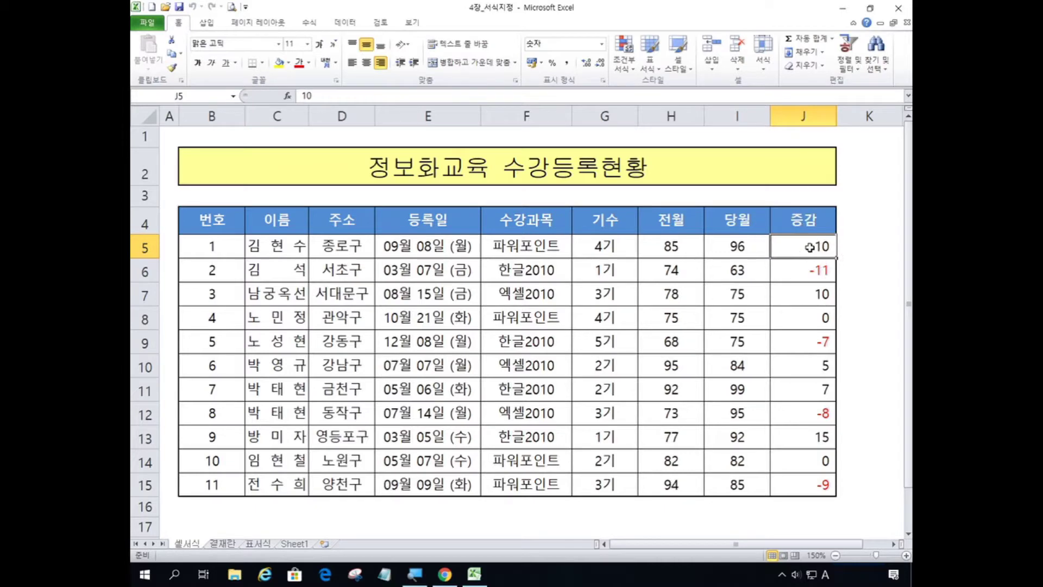
drag(810, 247, 809, 482)
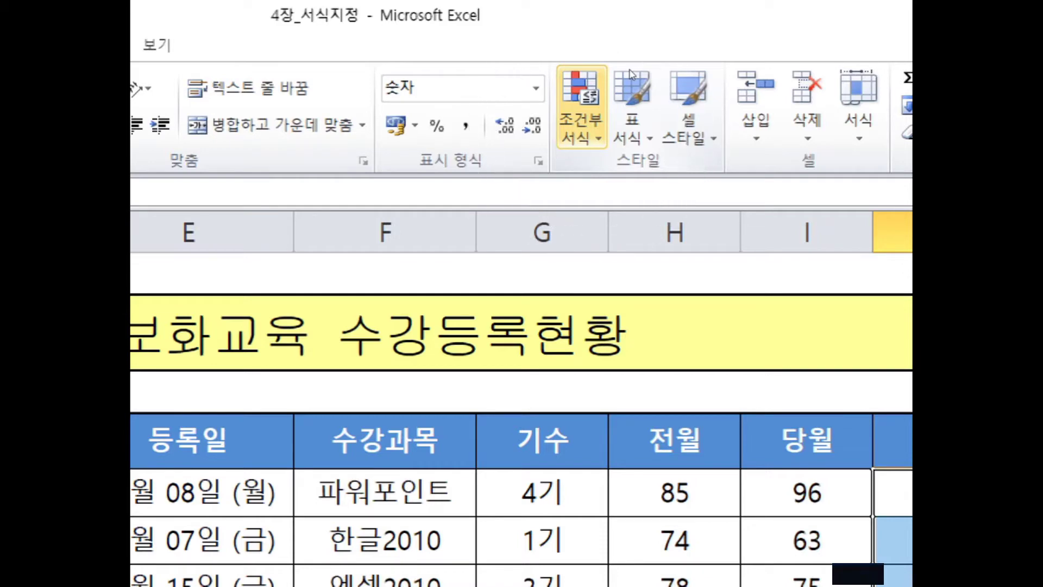
click(582, 109)
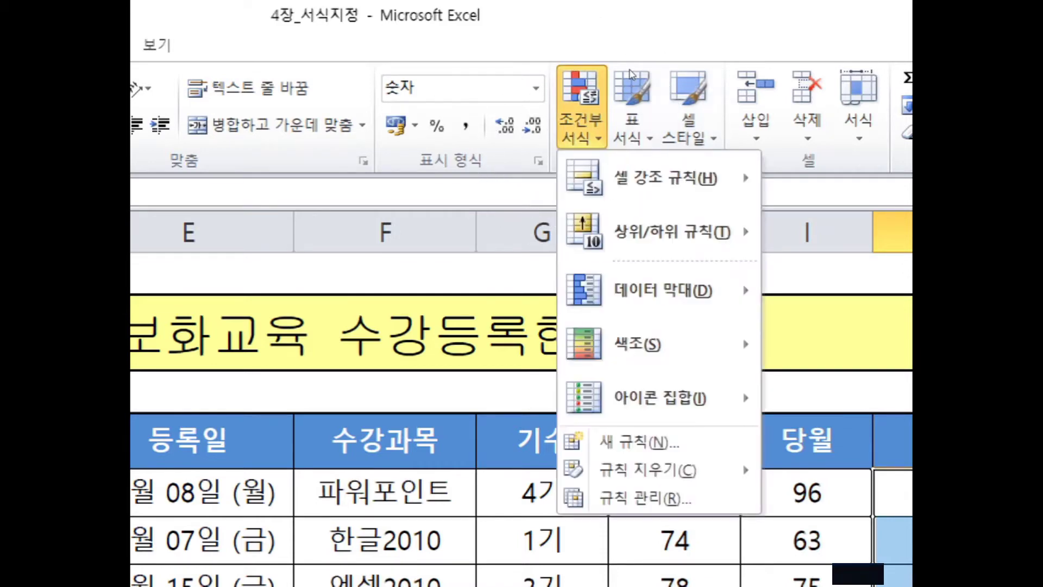
key(d)
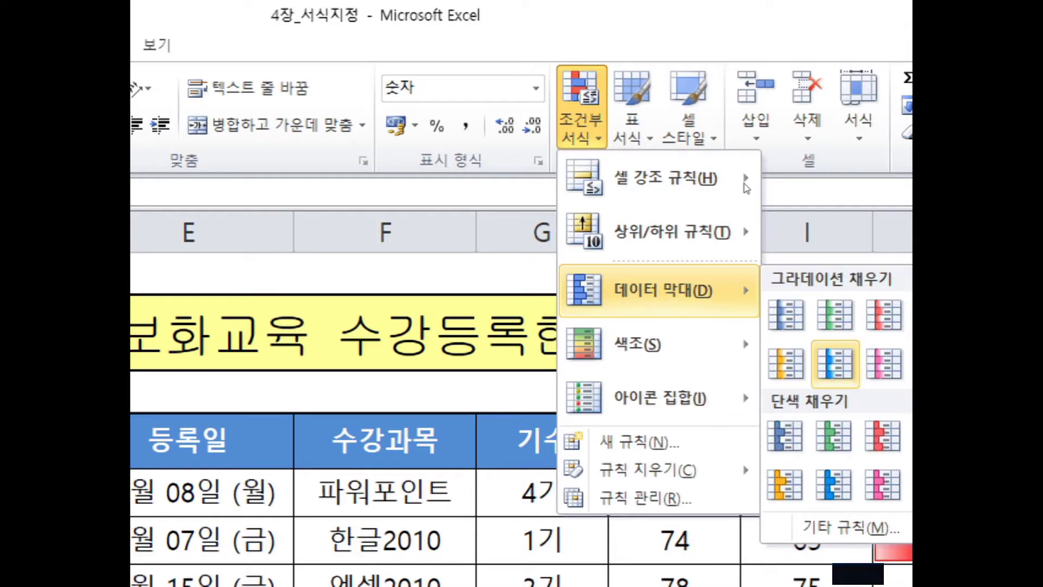
key(Escape)
key(Escape)
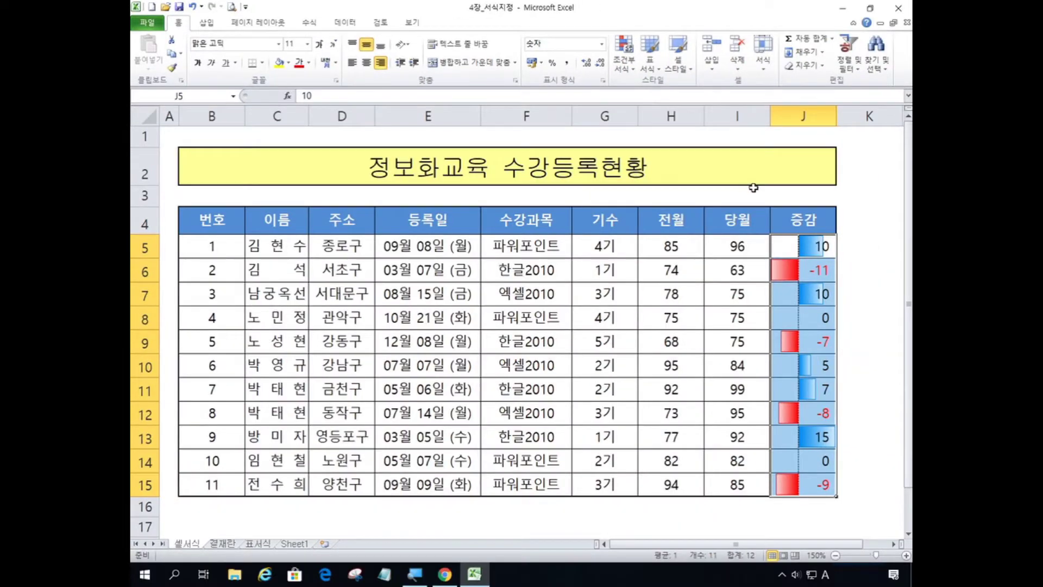
click(716, 528)
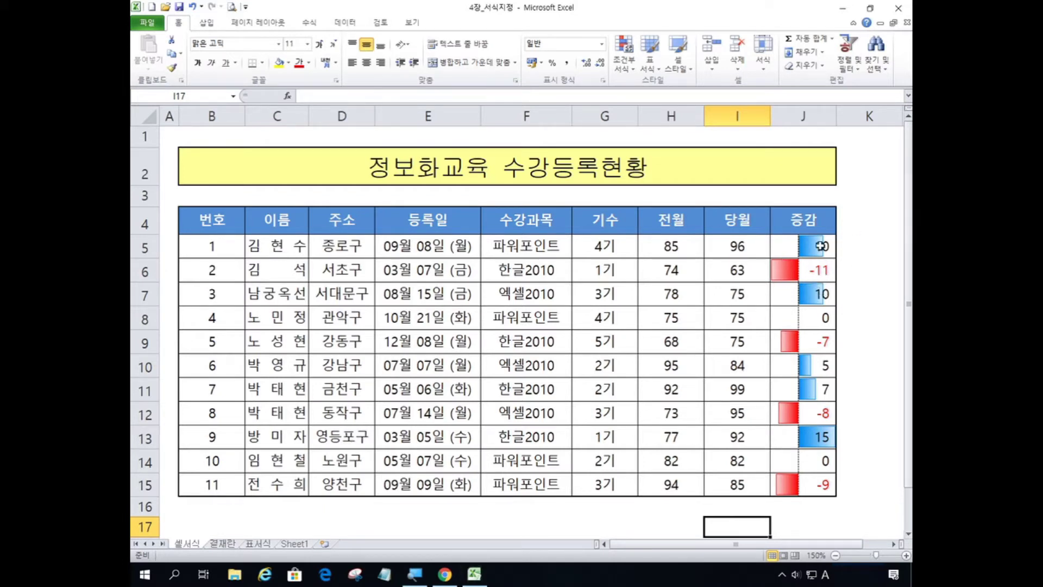
Create a Greater Than highlight rule with the threshold 90 for the 전월 and 당월 scores in H5:I15
click(689, 250)
key(ctrl)
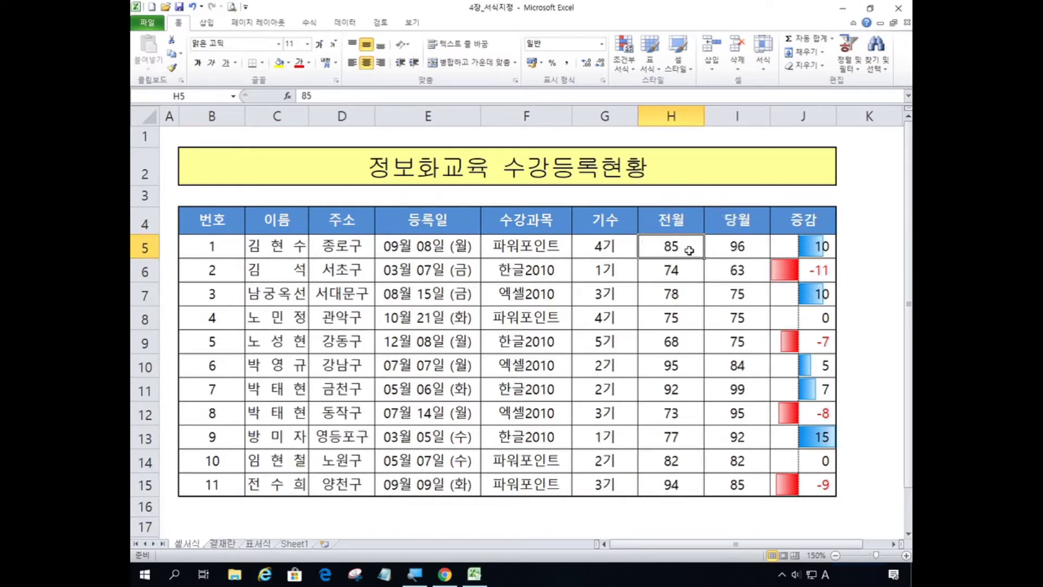
drag(688, 250, 737, 484)
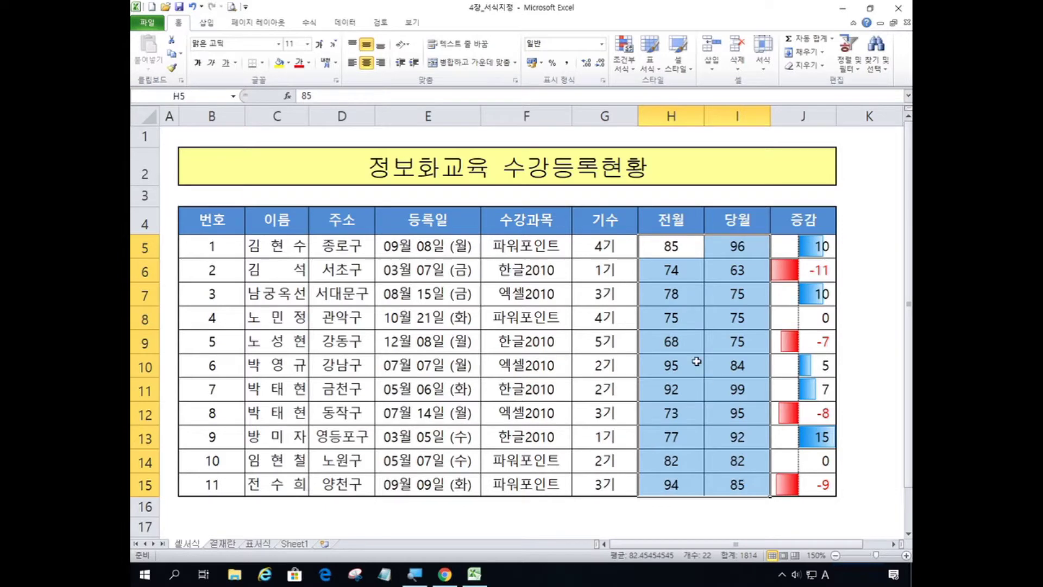
key(ctrl)
scroll(736, 486, down, 1)
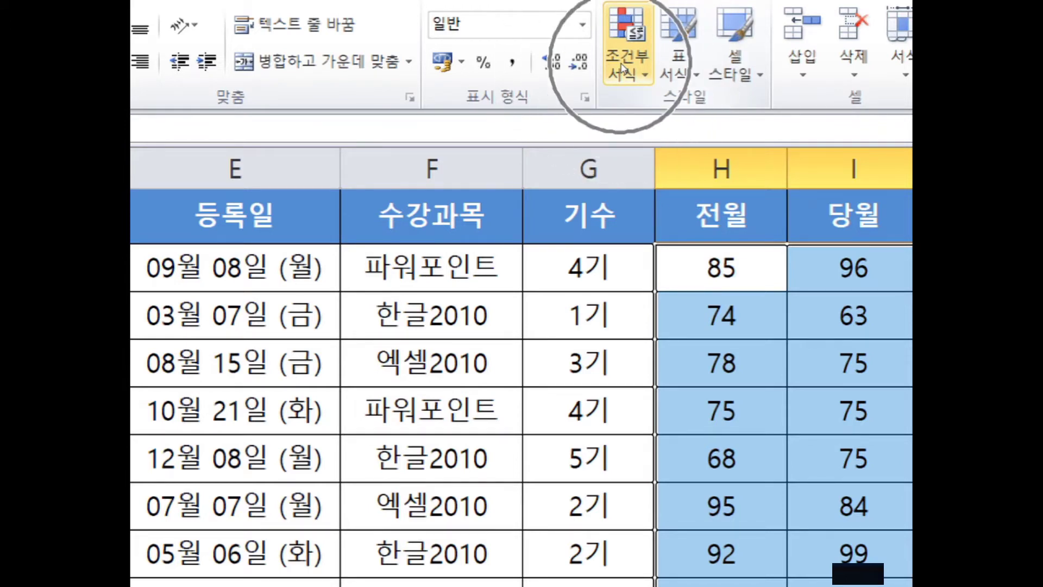
click(623, 69)
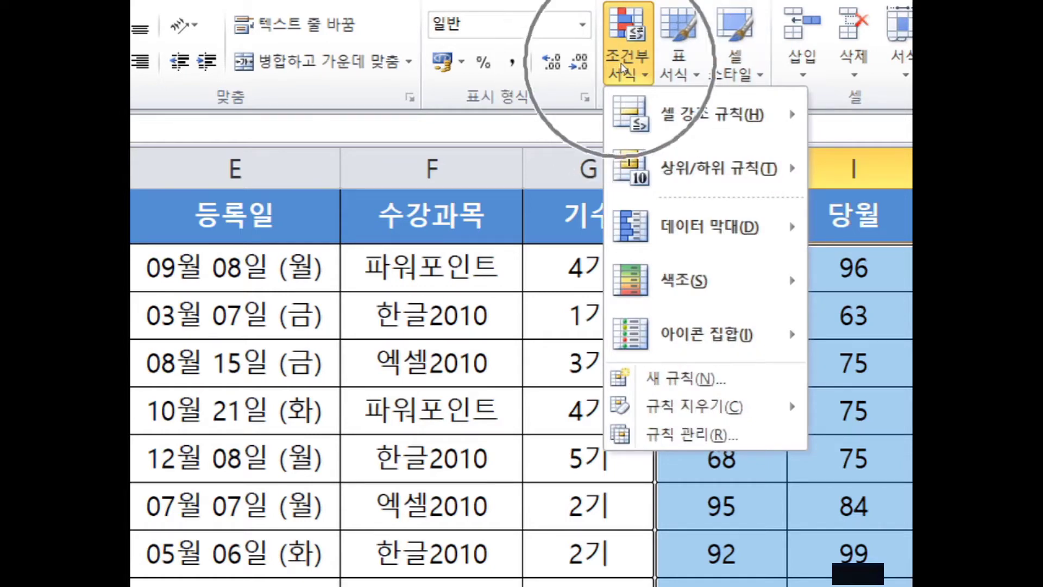
mouse_move(668, 90)
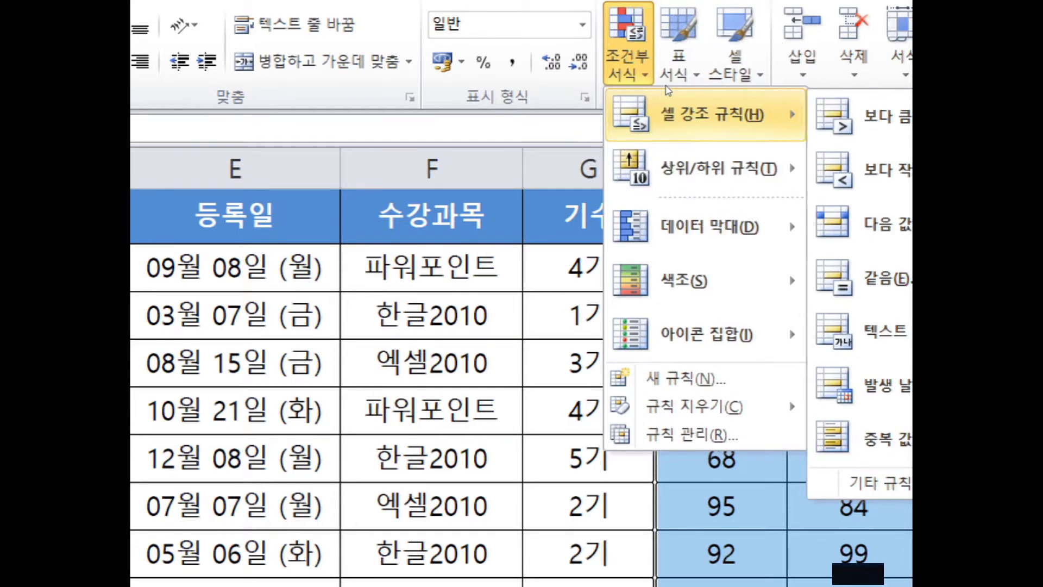
key(Right)
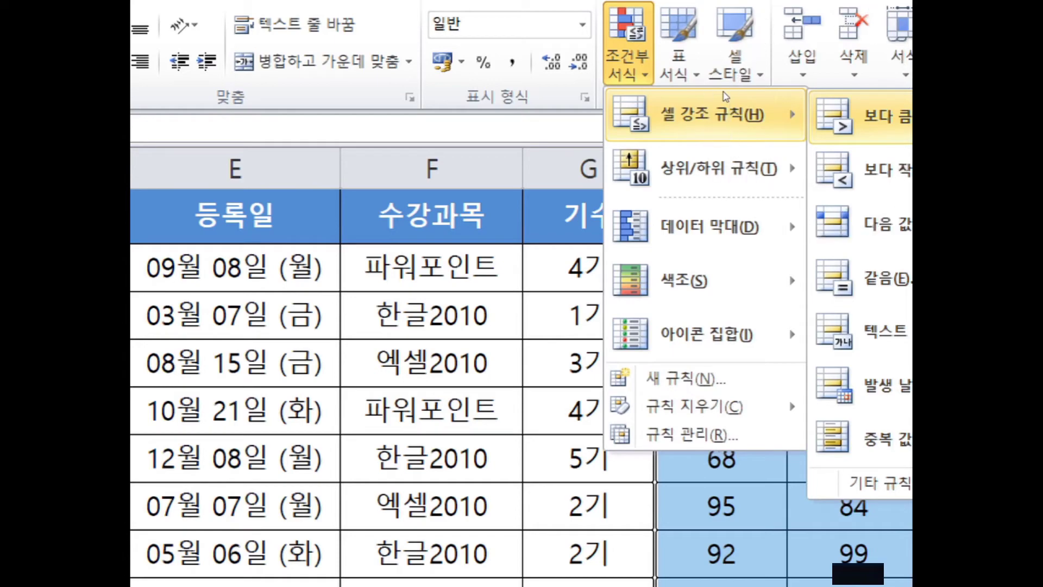
key(Return)
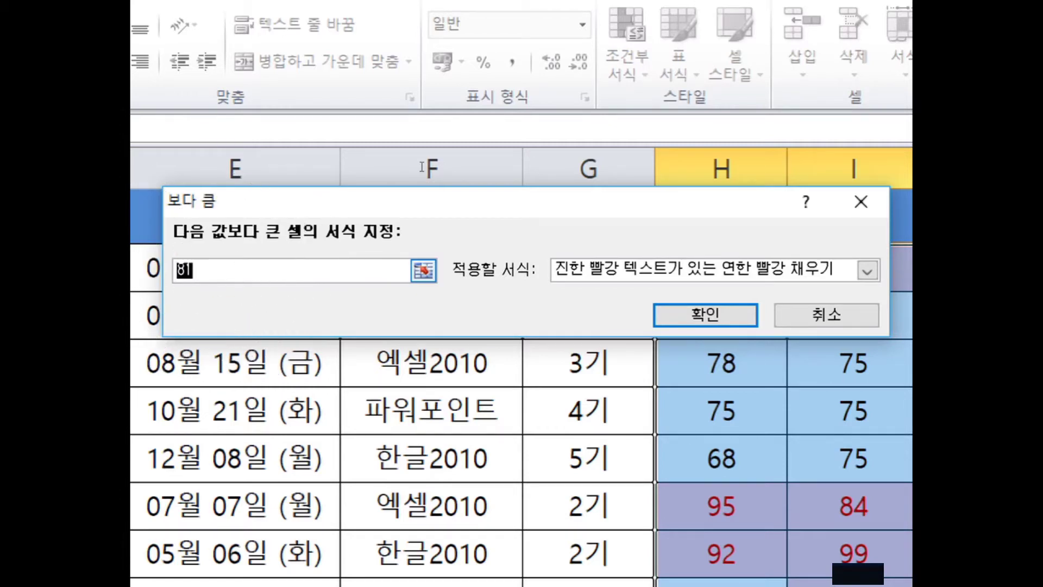
text(90)
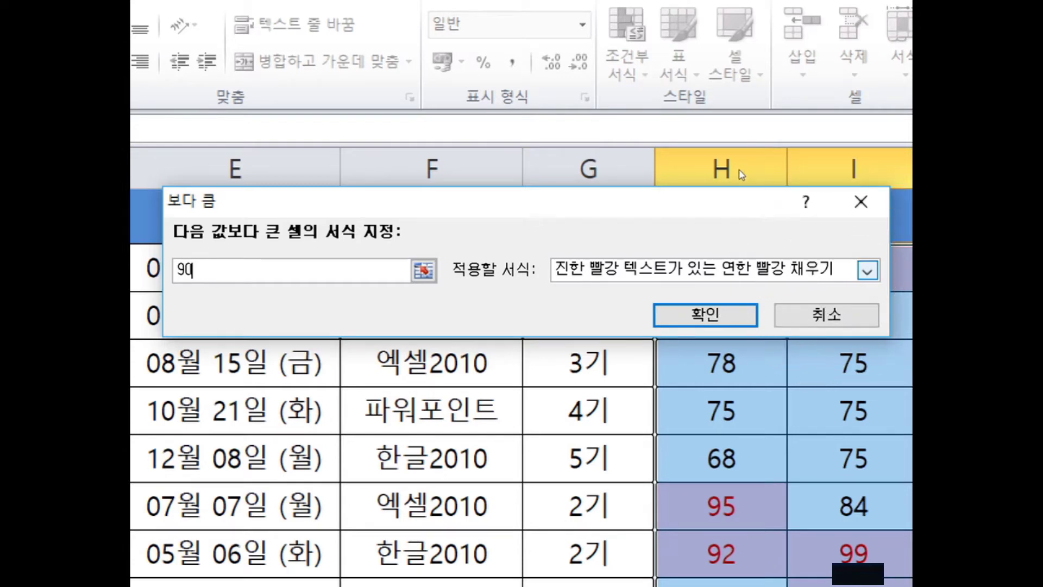
Give the Greater Than rule the green fill with dark green text format and apply it
key(Tab)
key(alt+Down)
key(Down)
key(Down)
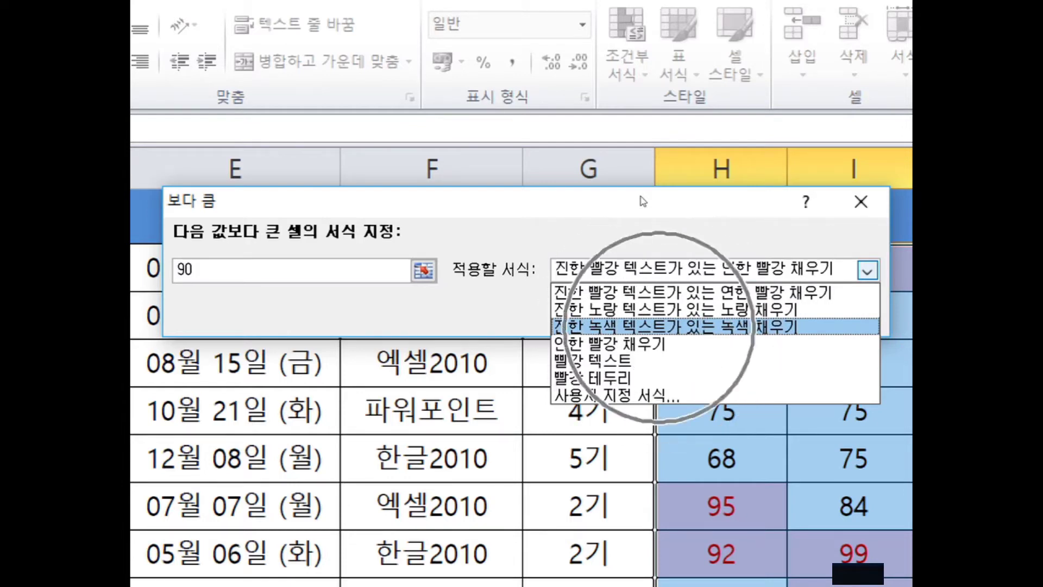
key(Return)
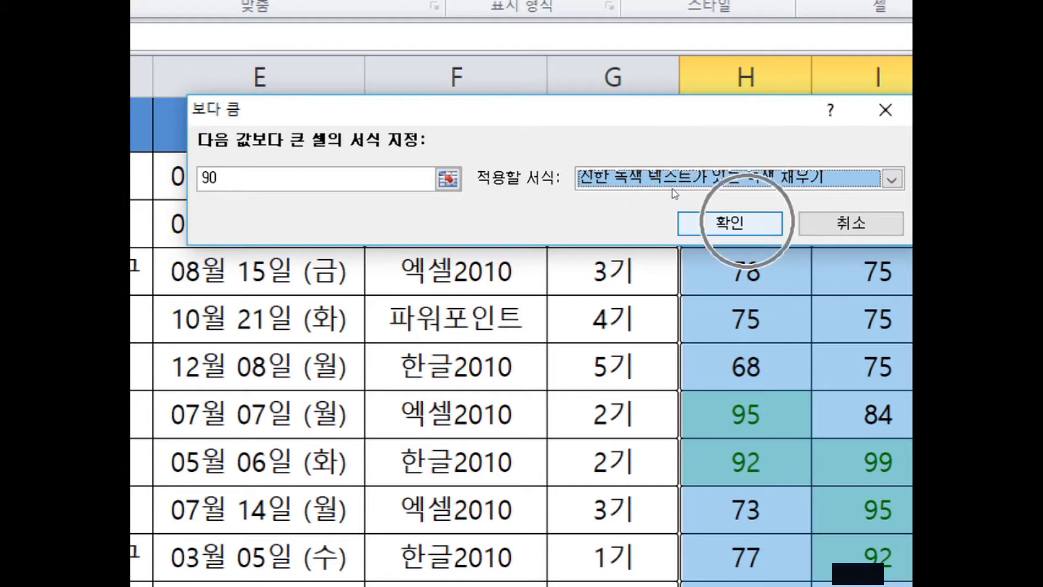
key(Return)
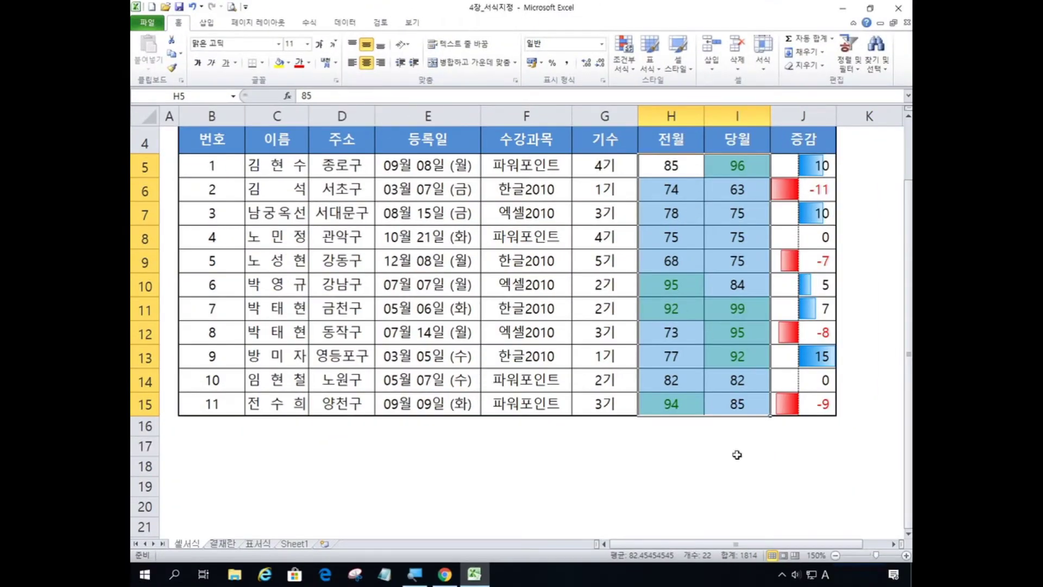
click(690, 461)
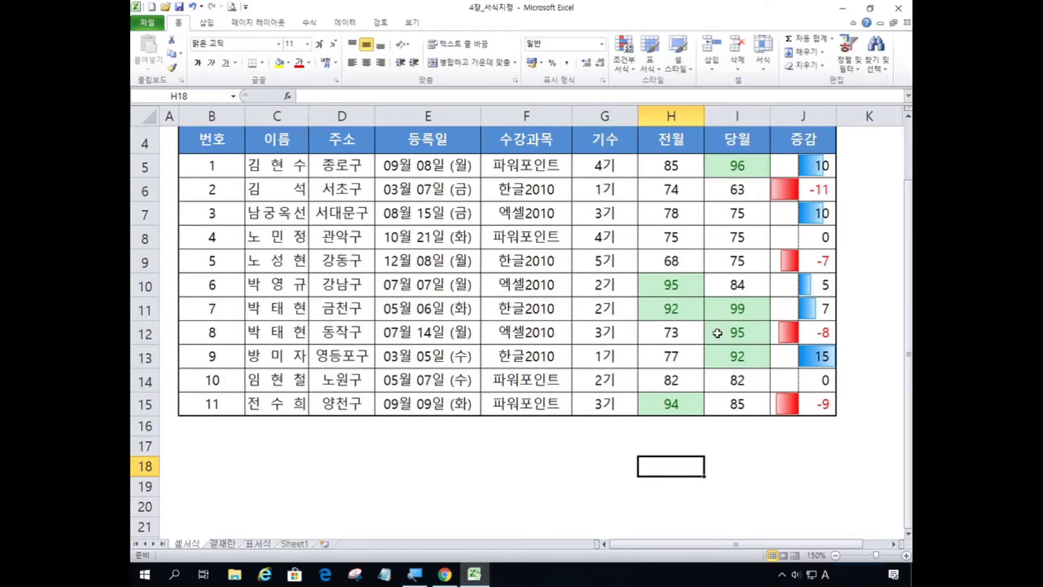
key(Up)
key(Right)
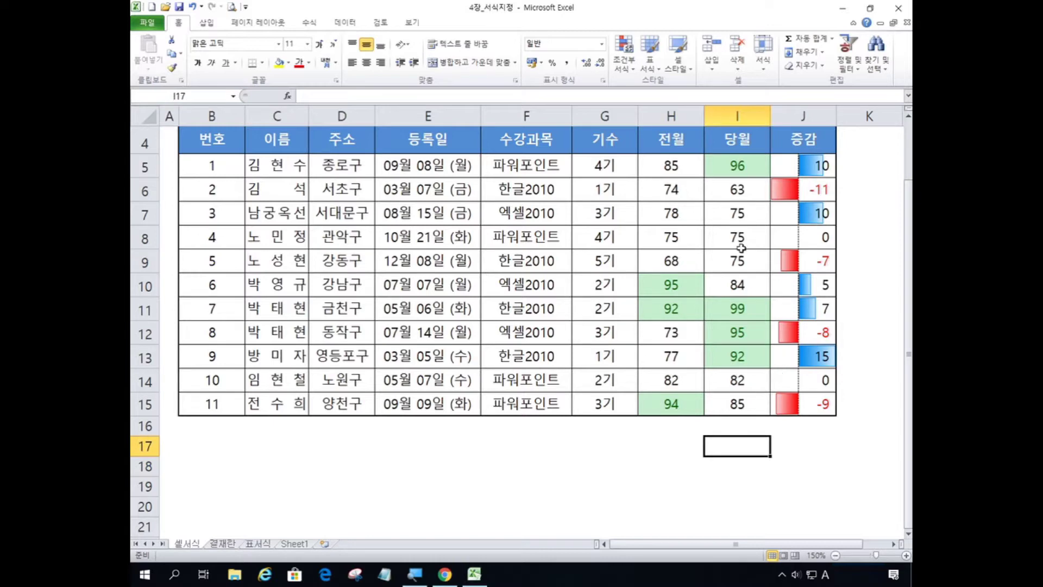
Create an Equal To highlight rule for the value 엑셀2010 on the 수강과목 cells F5:F15
drag(527, 166, 535, 399)
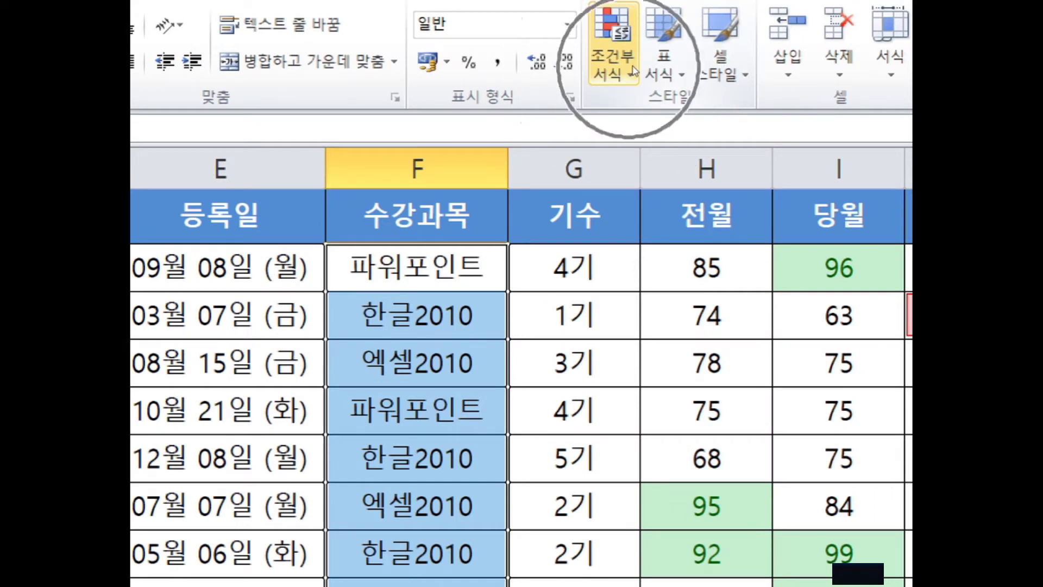
click(634, 71)
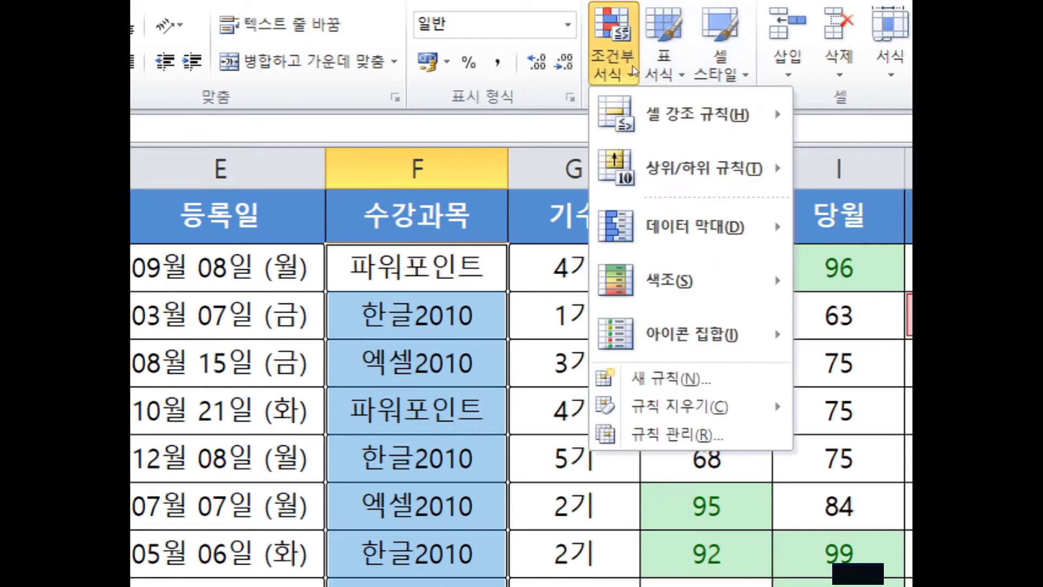
mouse_move(676, 98)
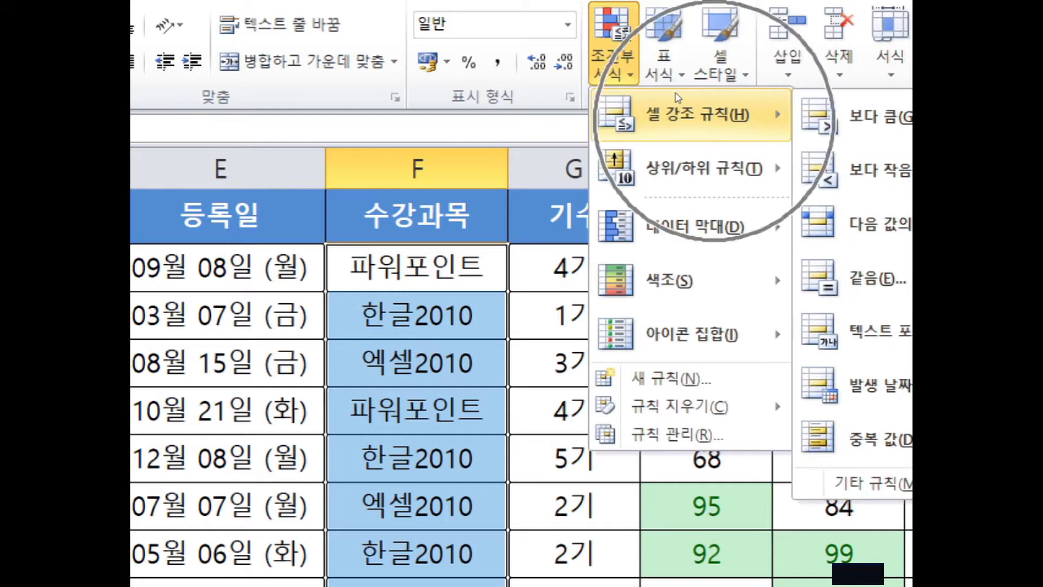
key(Right)
key(Down)
key(Down)
key(Down)
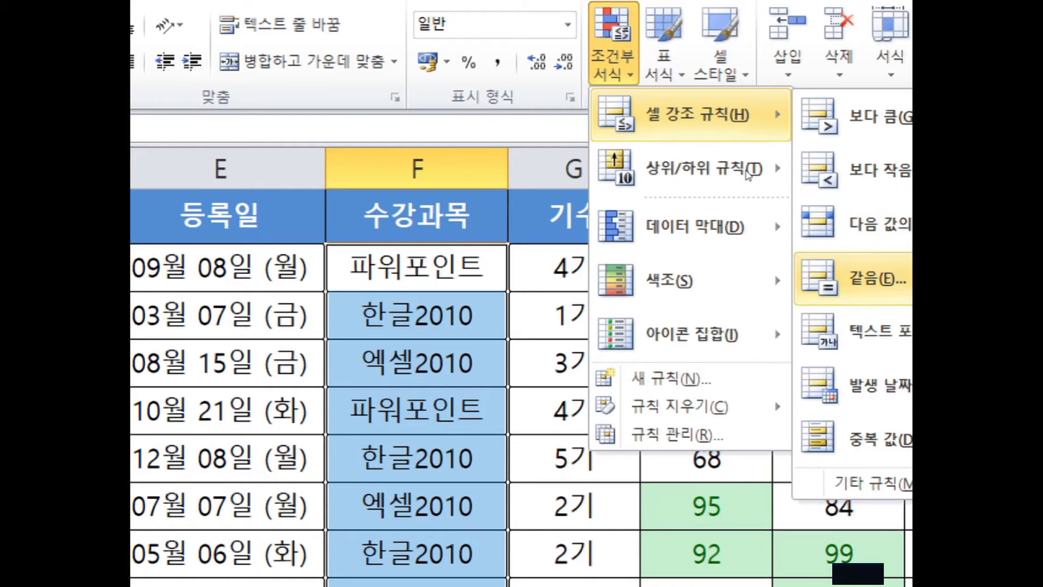
key(Return)
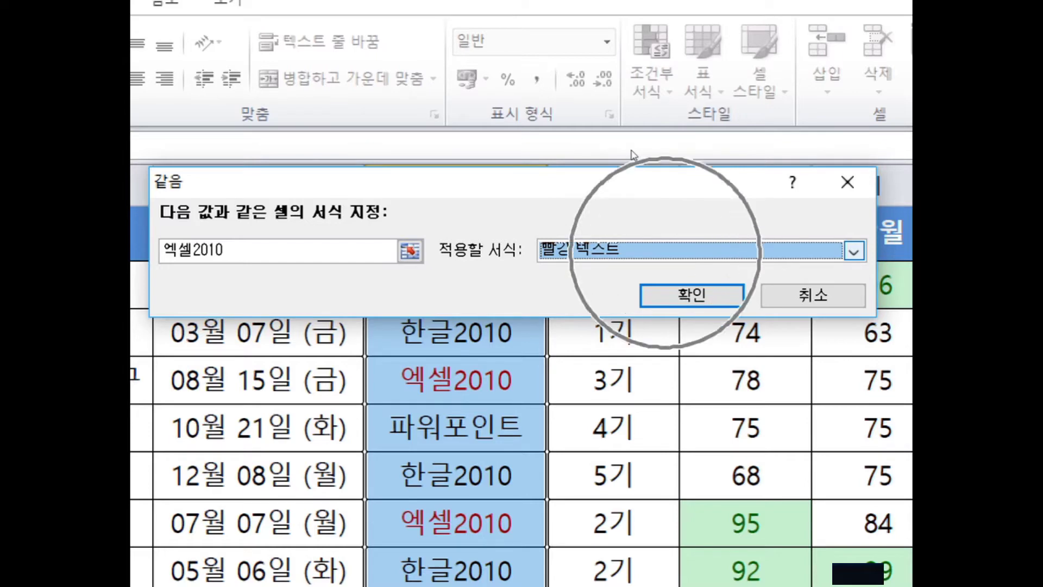
Set the Equal To rule's format to red text (빨강 텍스트) and apply it
key(alt+Down)
key(Down)
key(Up)
key(Return)
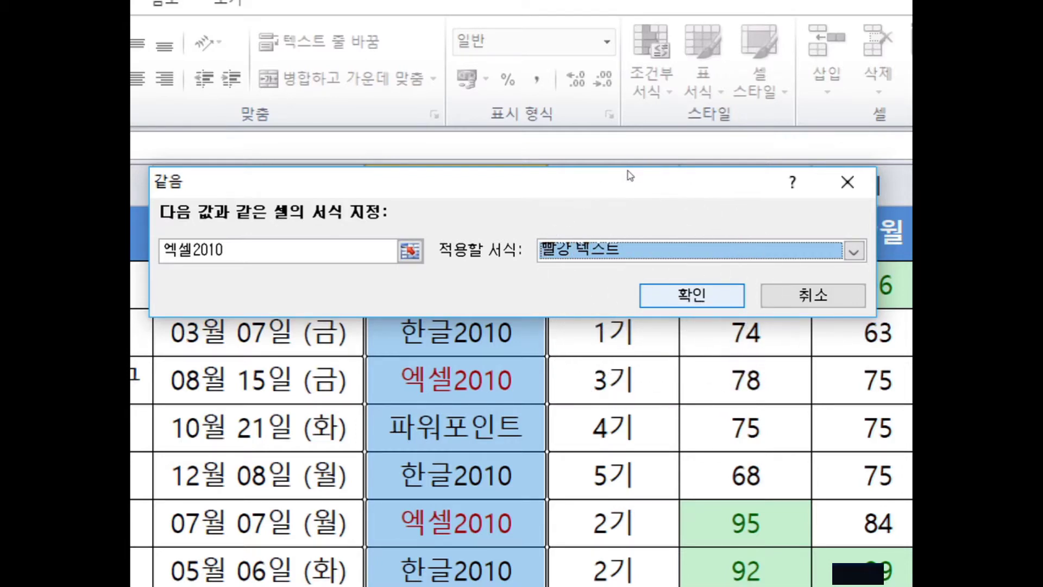
click(658, 294)
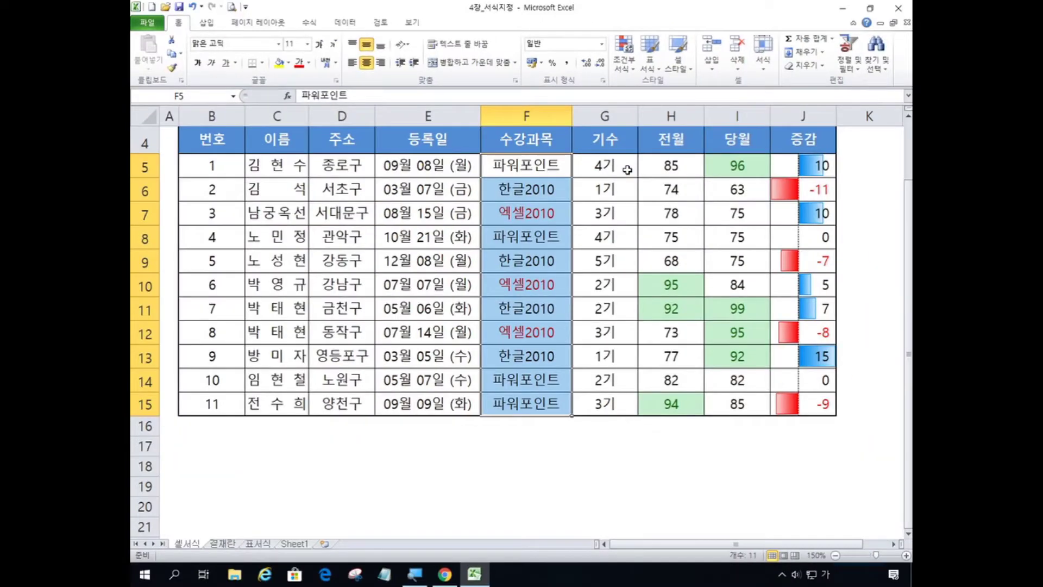
click(574, 461)
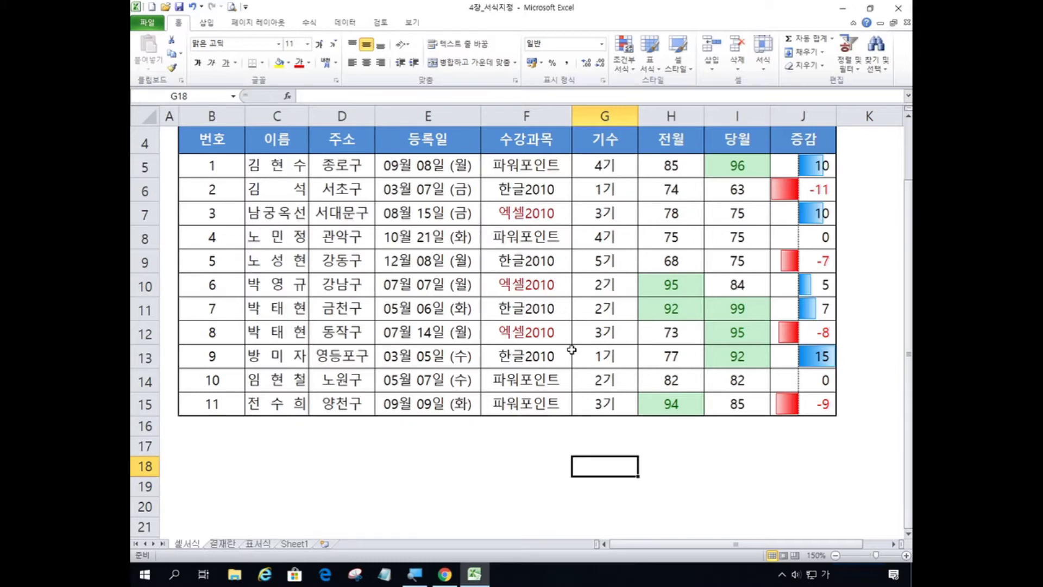
Copy the approval box C4:F5 on the 결재란 sheet
scroll(572, 350, up, 1)
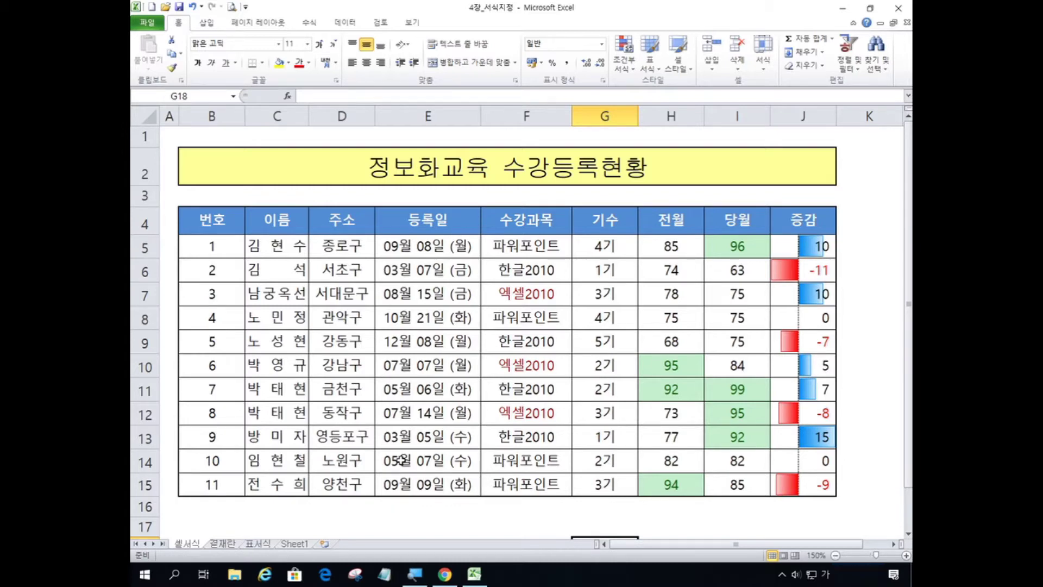
click(233, 544)
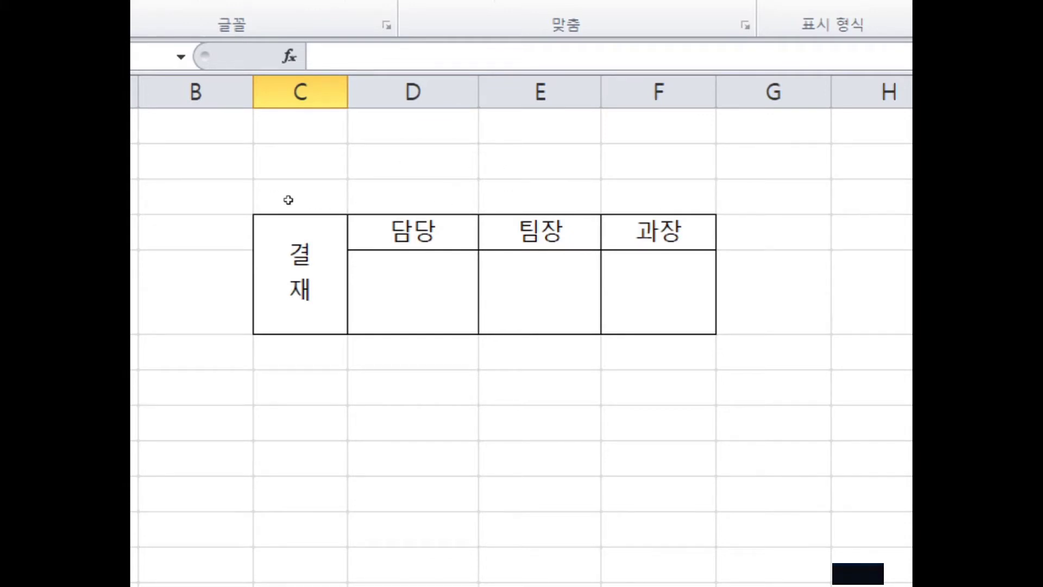
click(293, 220)
key(shift+Right)
key(shift+Right)
key(shift+Right)
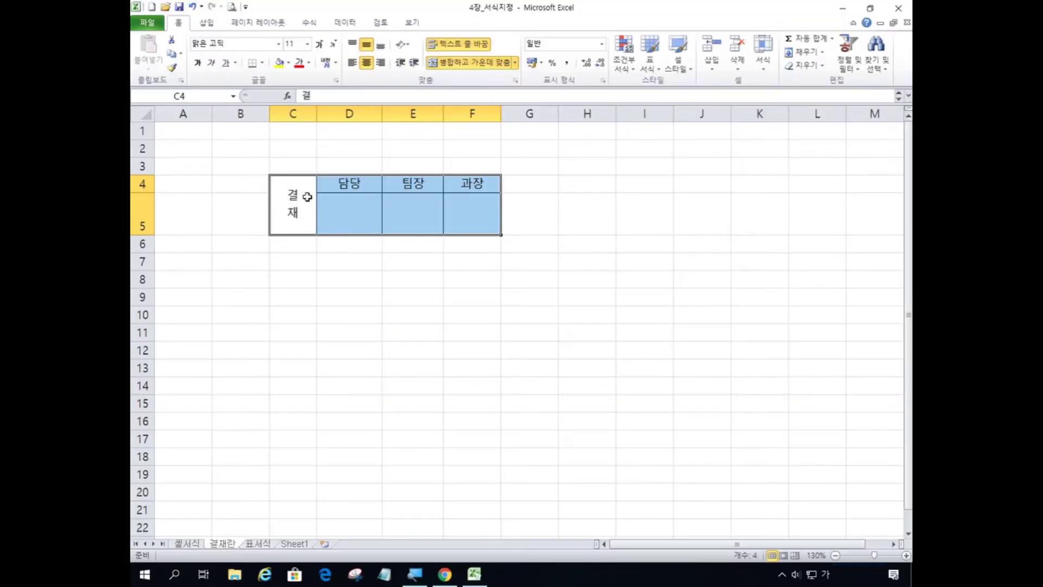
drag(333, 261, 622, 257)
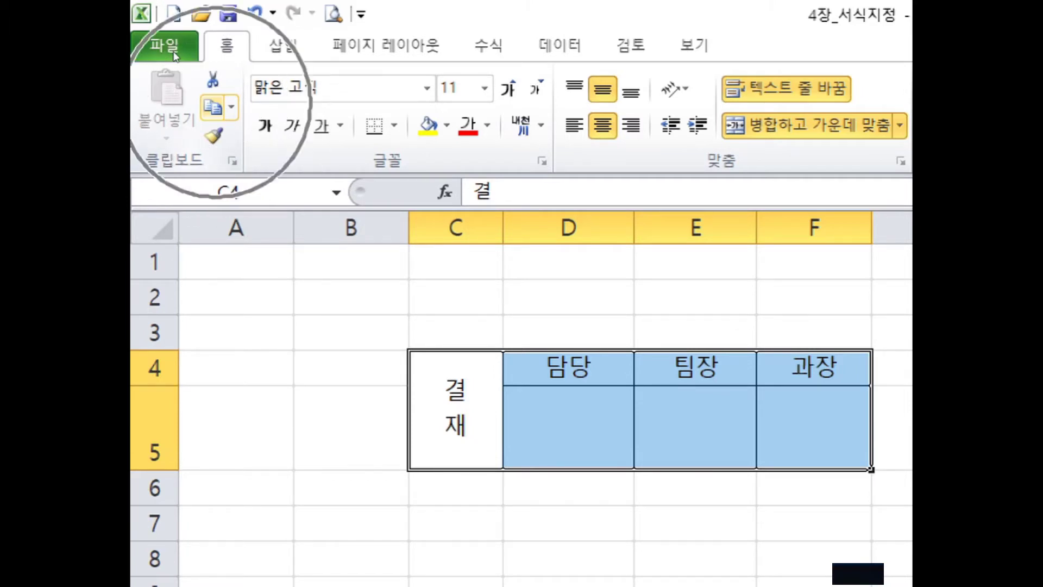
key(ctrl+c)
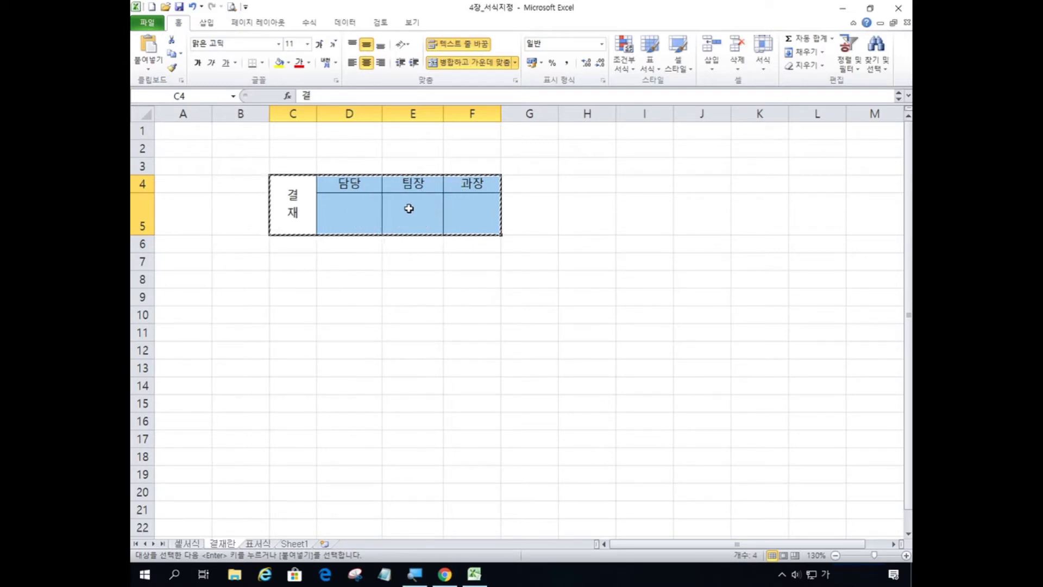
Increase the height of row 3 on the 셀서식 sheet to make room for the approval box
click(186, 543)
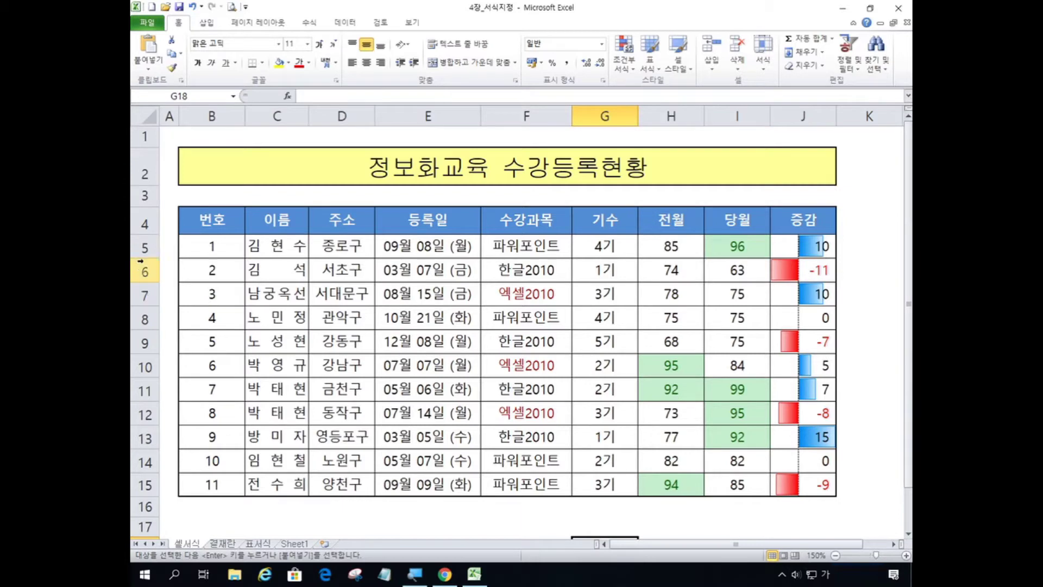
click(153, 206)
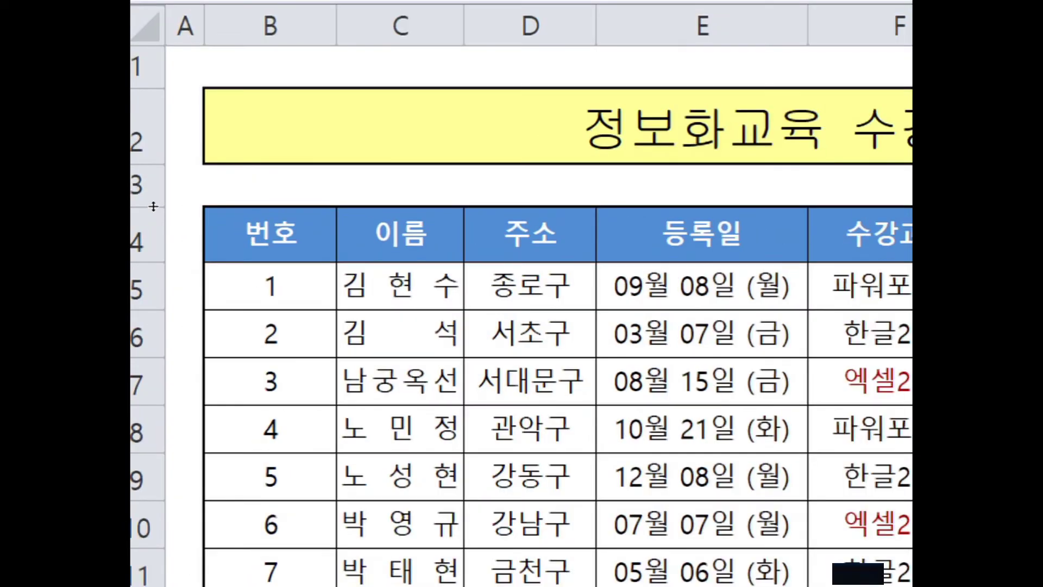
click(154, 207)
click(155, 207)
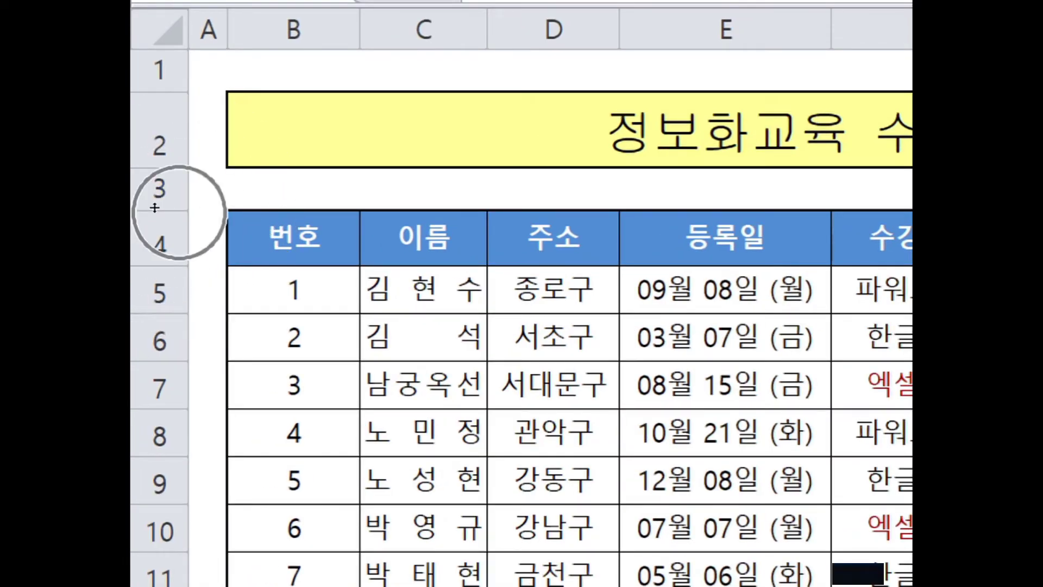
click(155, 207)
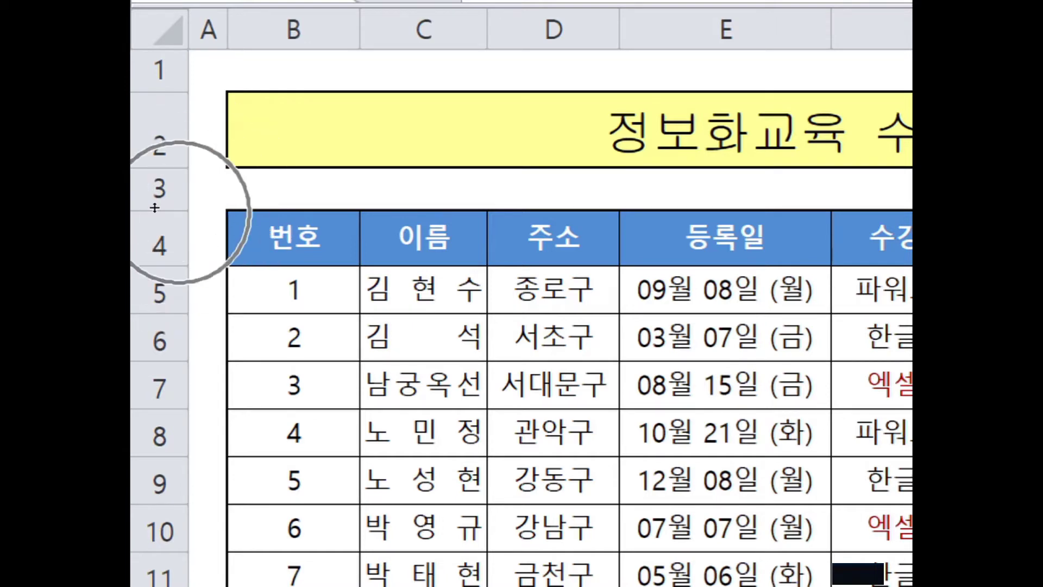
click(154, 208)
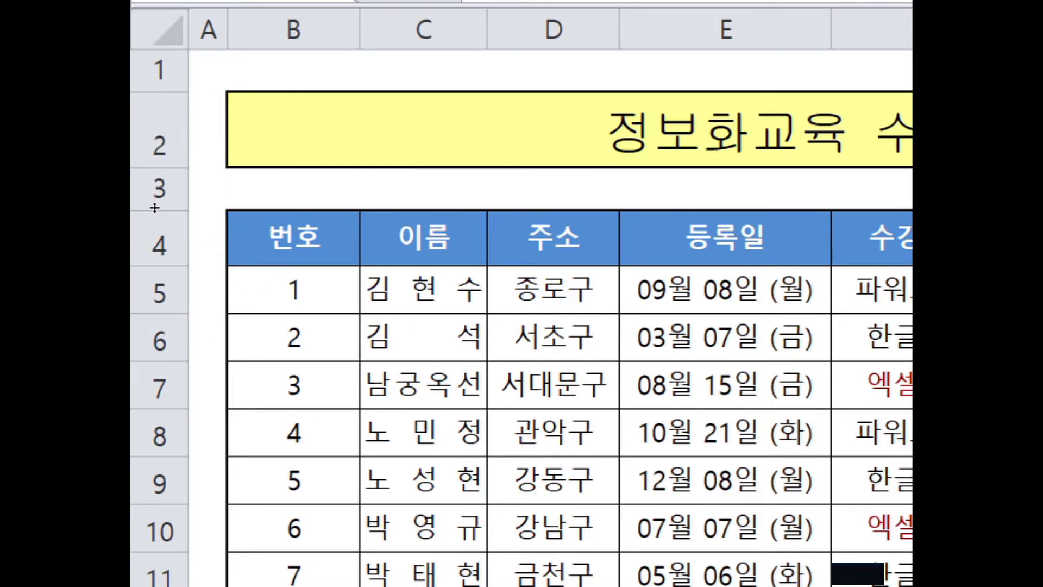
drag(155, 207, 154, 413)
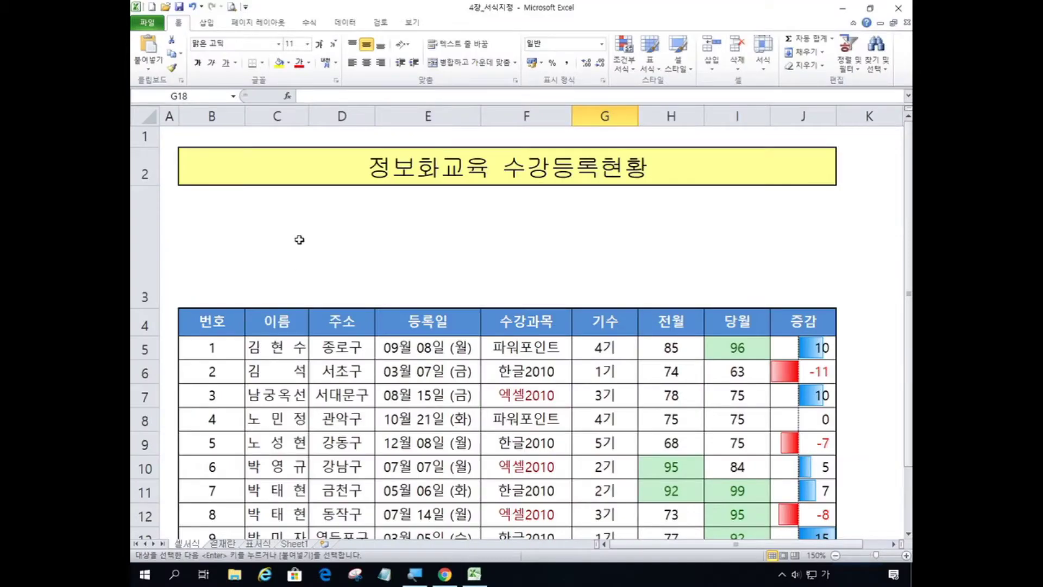
Paste the copied approval box at B3 as a linked picture and move it above columns G to J, aligned with the table's right edge
click(405, 273)
click(195, 237)
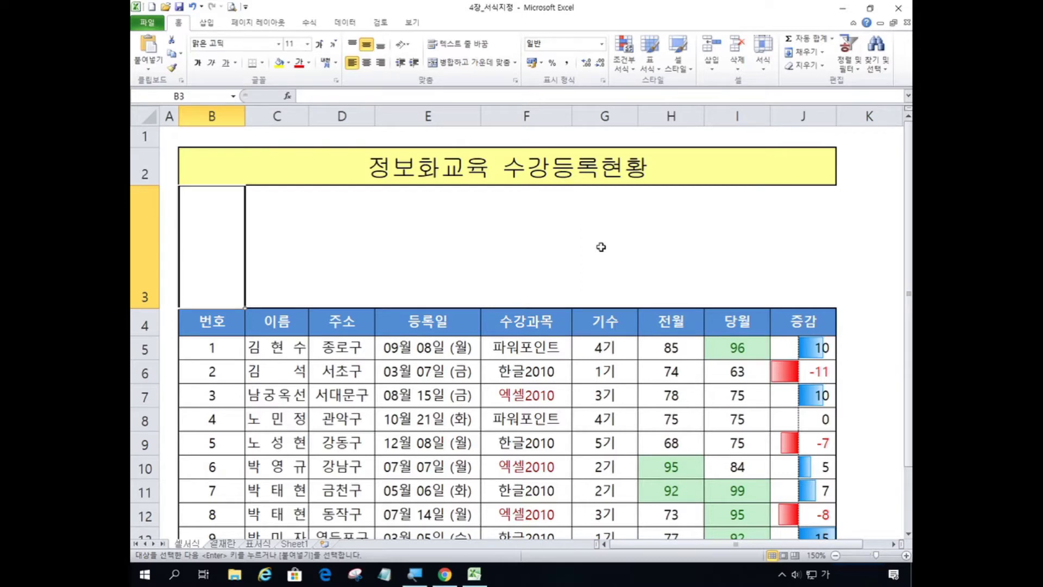
click(228, 221)
click(228, 222)
click(228, 221)
click(229, 221)
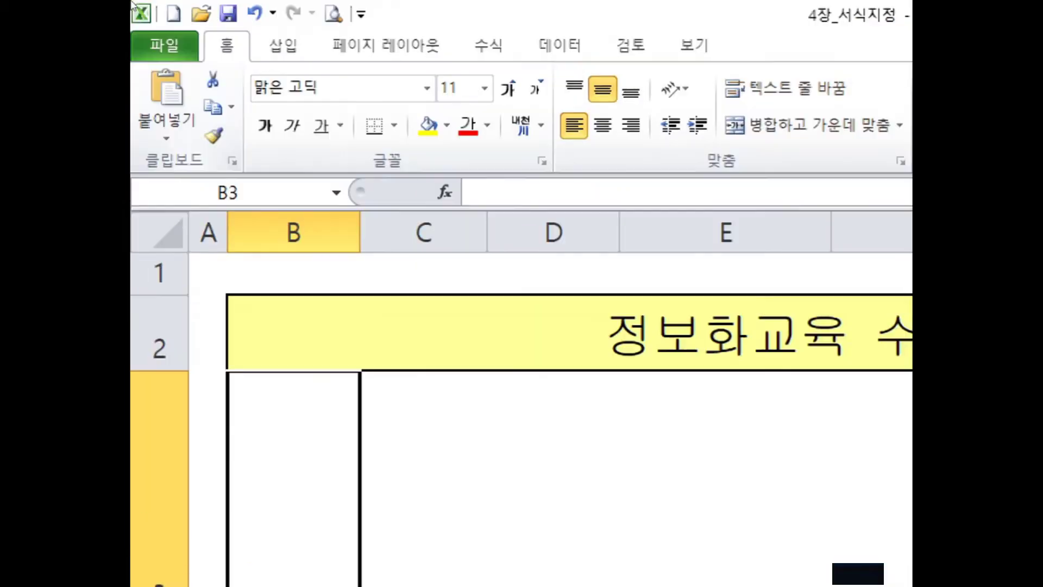
click(143, 39)
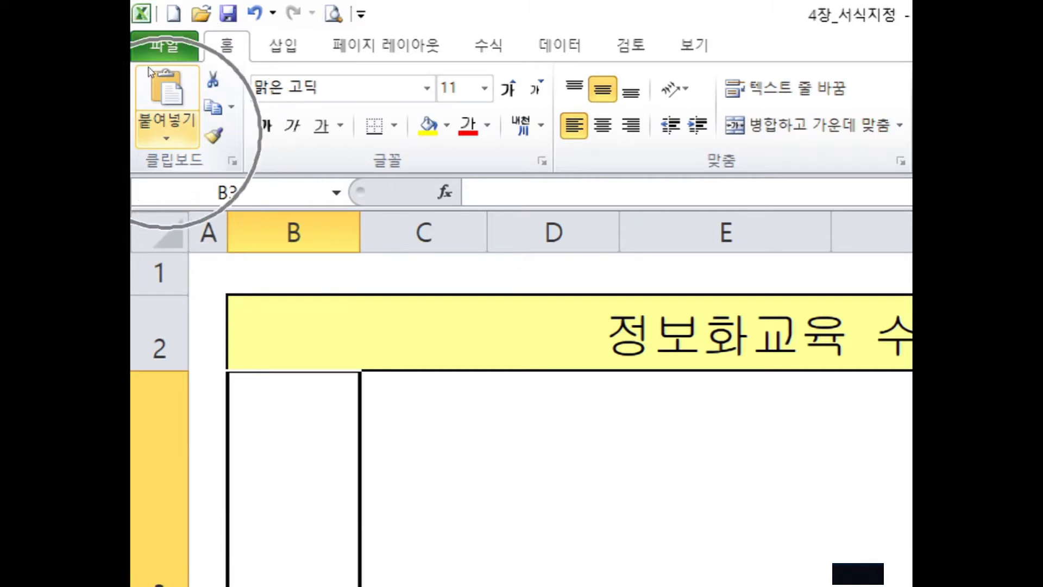
click(151, 72)
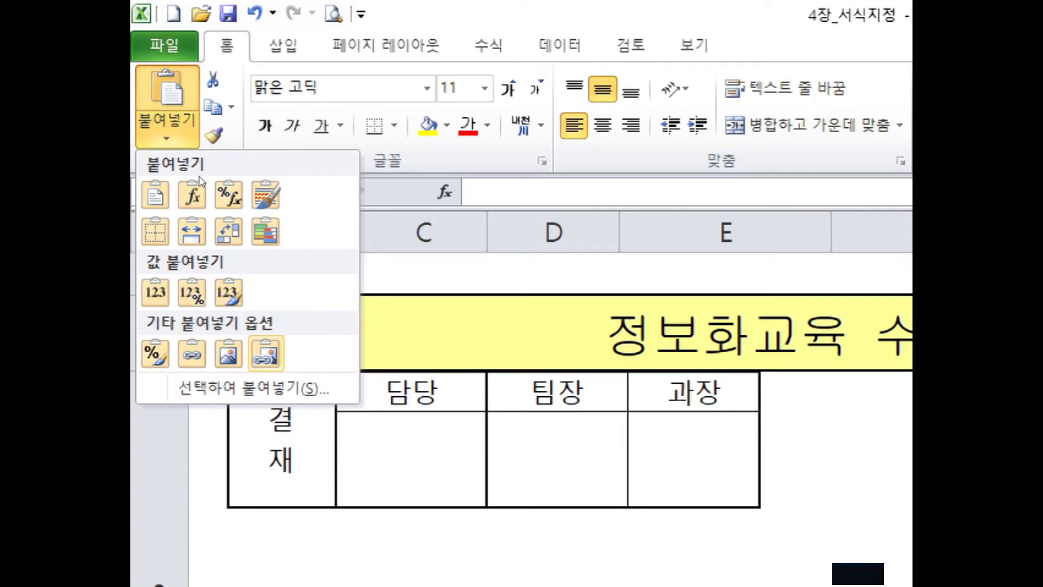
key(Return)
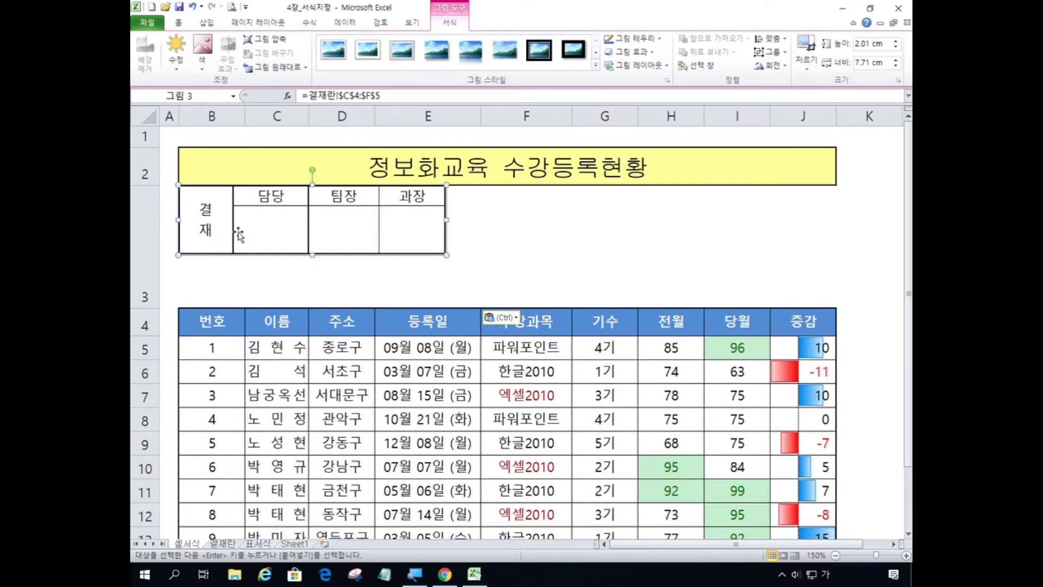
drag(261, 217, 649, 239)
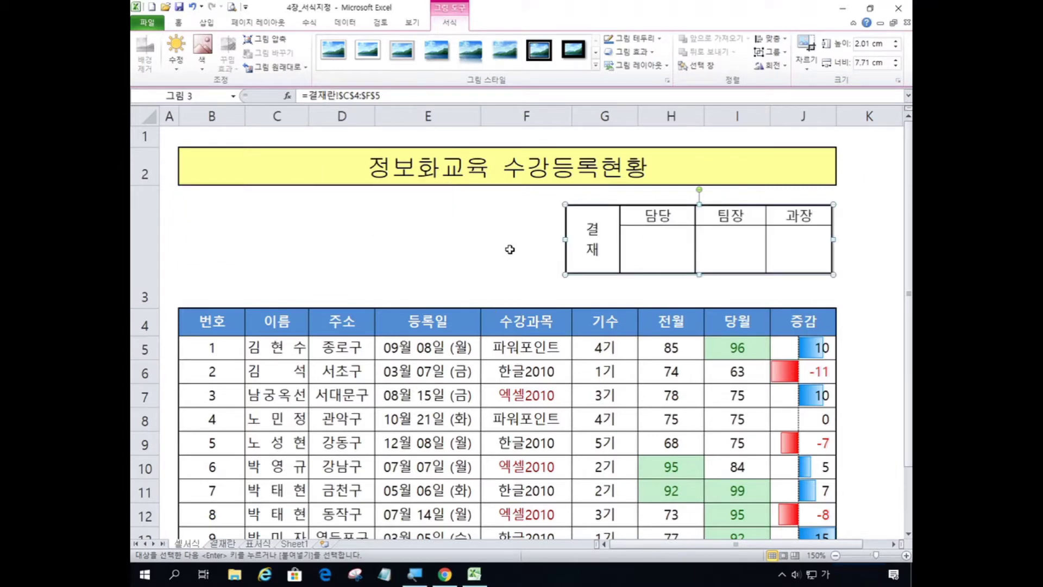
key(Escape)
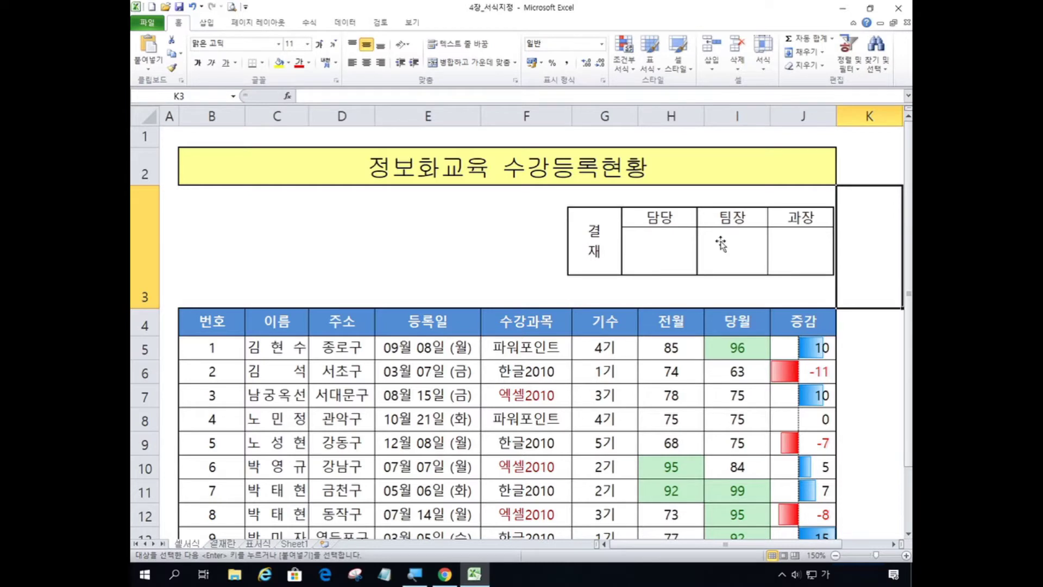
Examine the source approval box's cells on the 결재란 sheet and compare them with the linked picture on the 셀서식 sheet
click(222, 544)
click(223, 544)
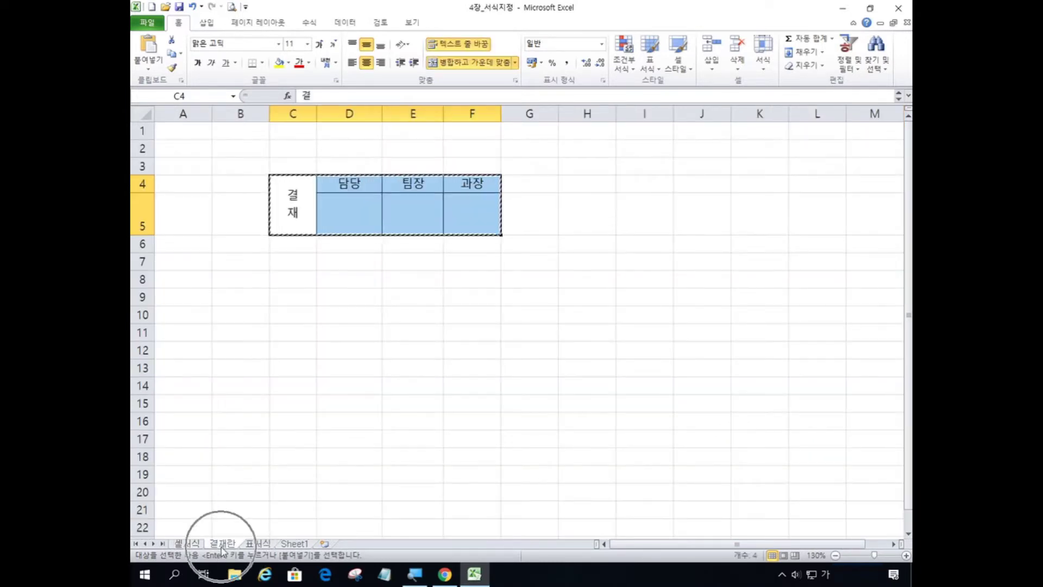
click(222, 544)
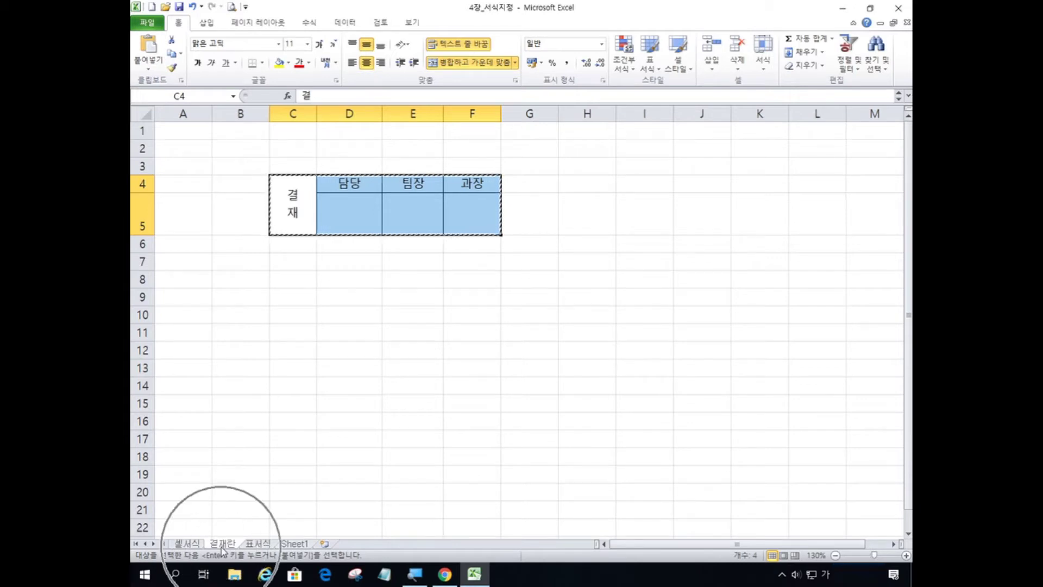
click(222, 549)
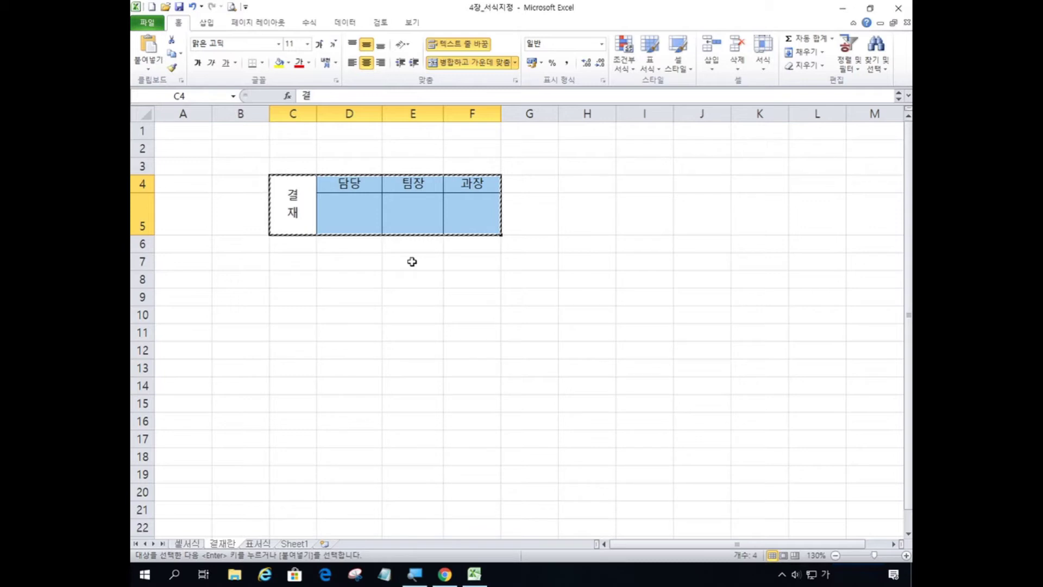
click(290, 209)
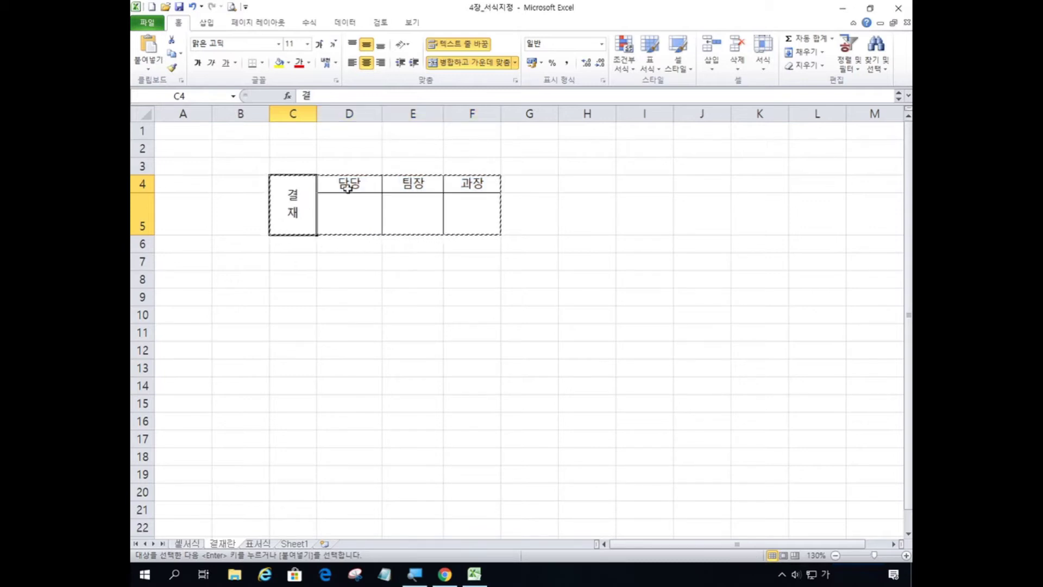
click(347, 184)
click(410, 183)
click(467, 186)
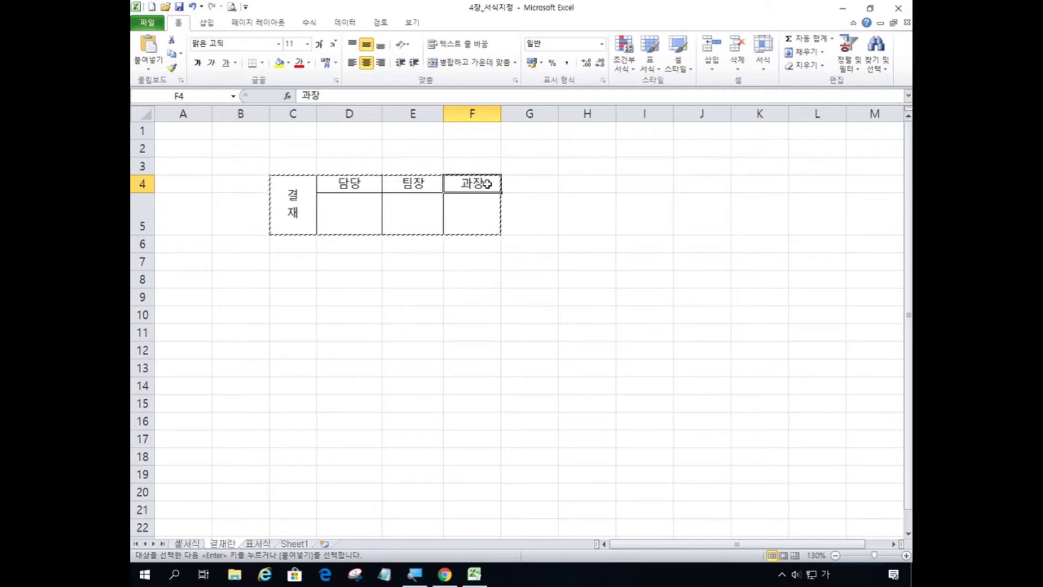
click(482, 187)
click(482, 187)
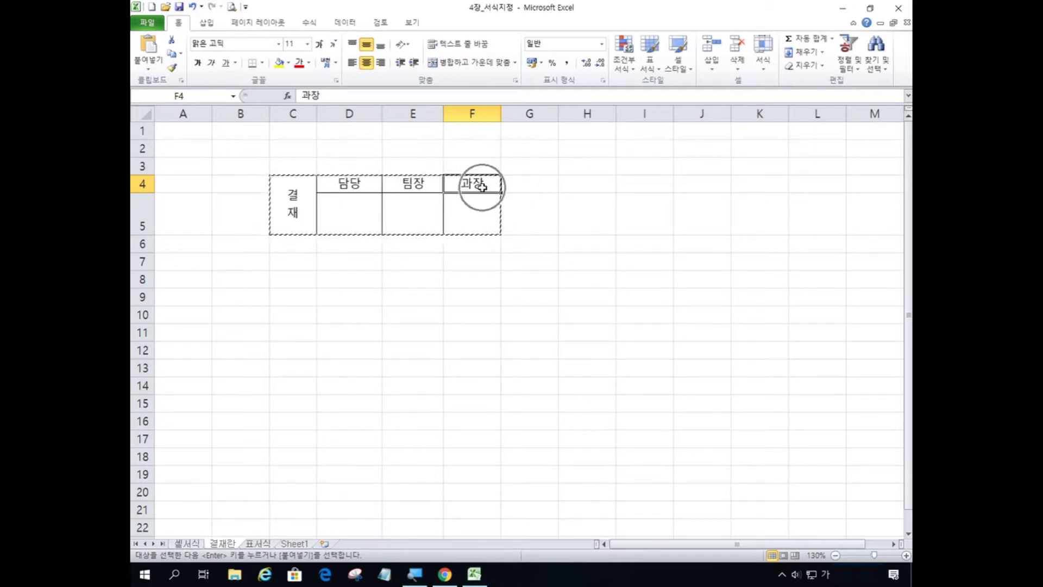
click(184, 544)
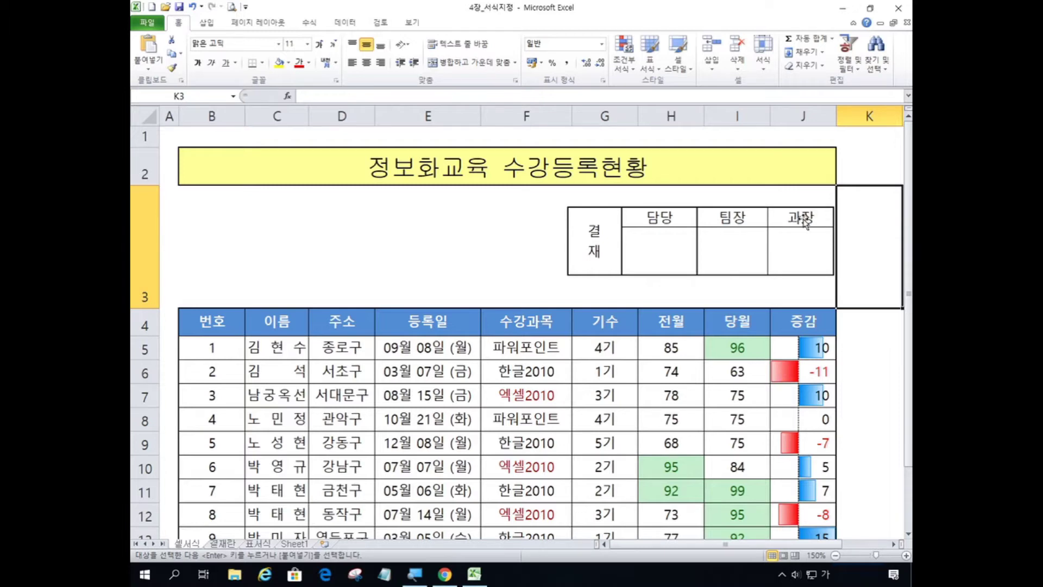
Change the approver title in F4 on the 결재란 sheet to 부장
click(221, 543)
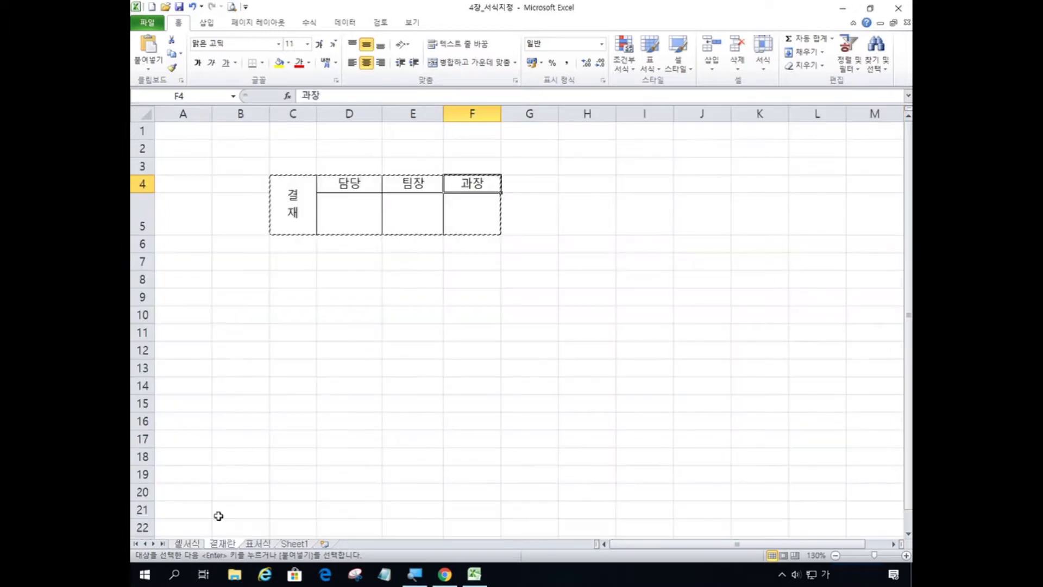
click(486, 183)
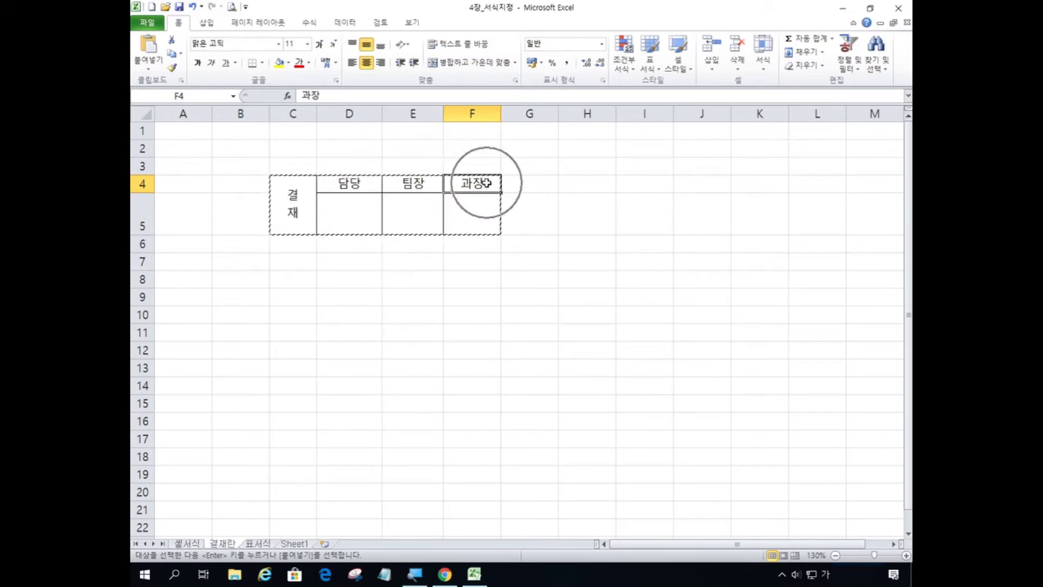
click(486, 183)
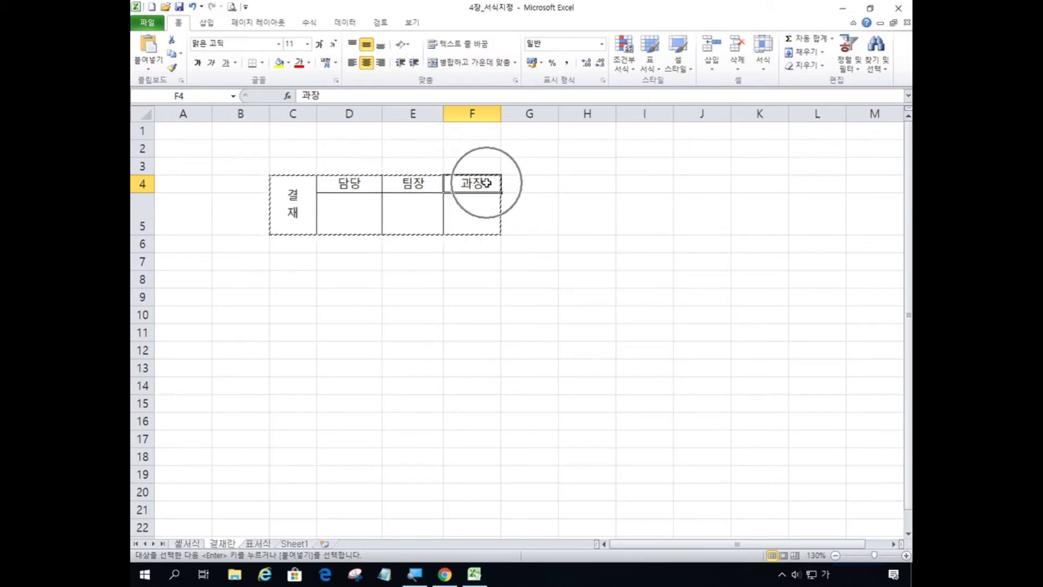
click(487, 184)
click(486, 183)
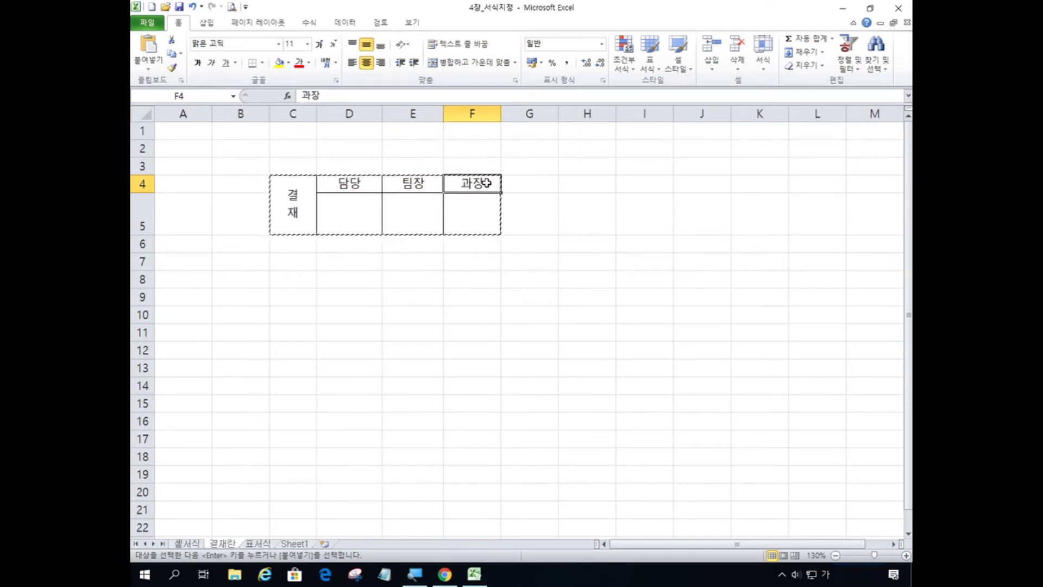
click(486, 183)
click(486, 183)
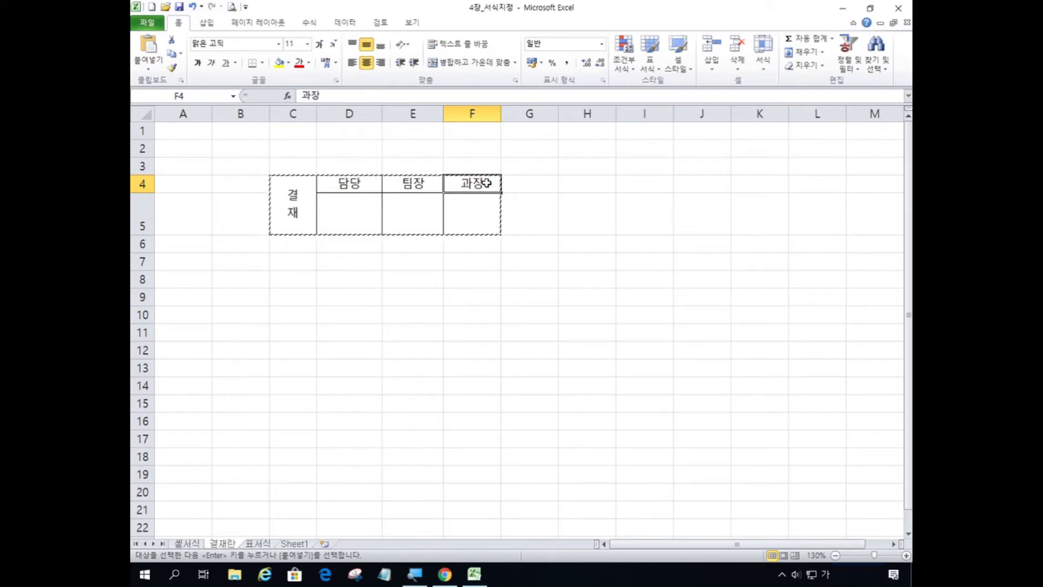
text(부)
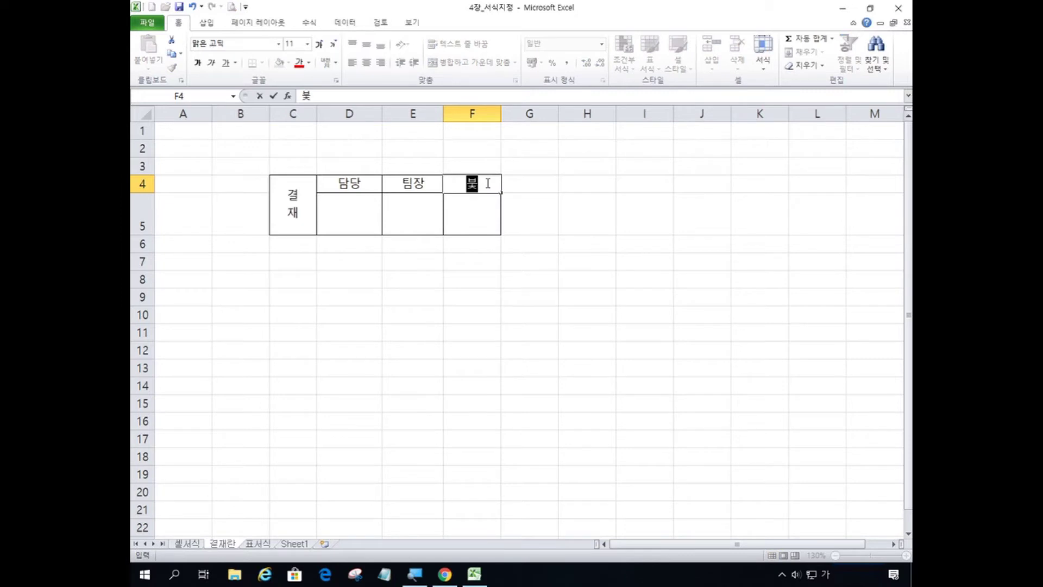
text(장)
key(Return)
click(487, 183)
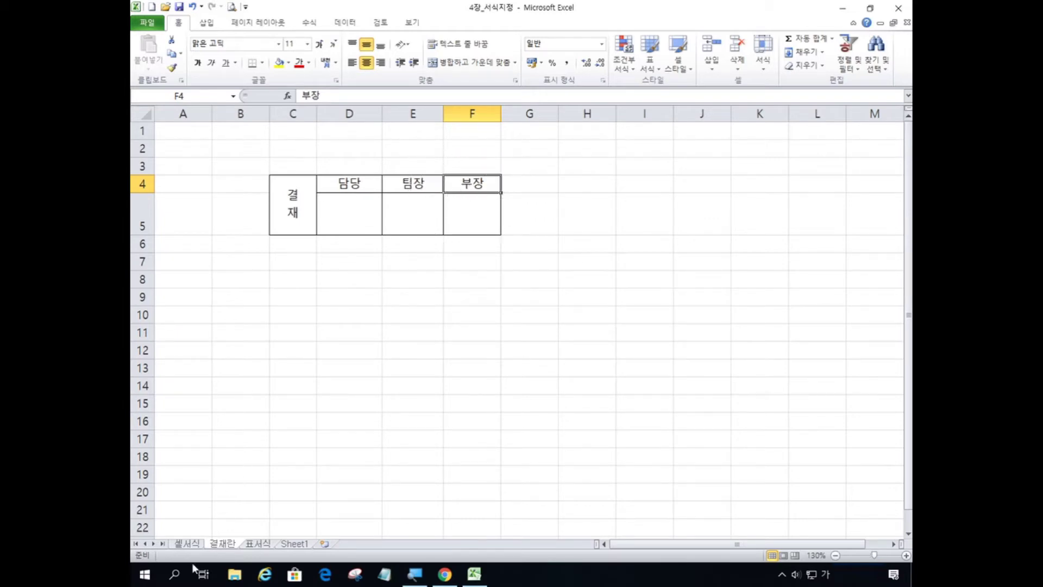
Check the linked approval box picture on the 셀서식 sheet and open the 표서식 sheet
click(194, 545)
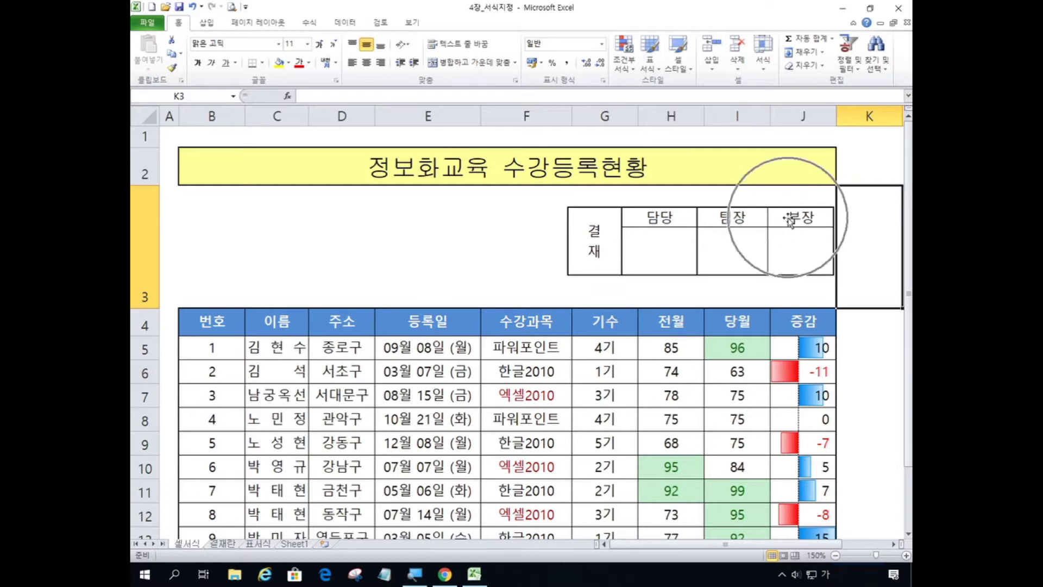
click(869, 371)
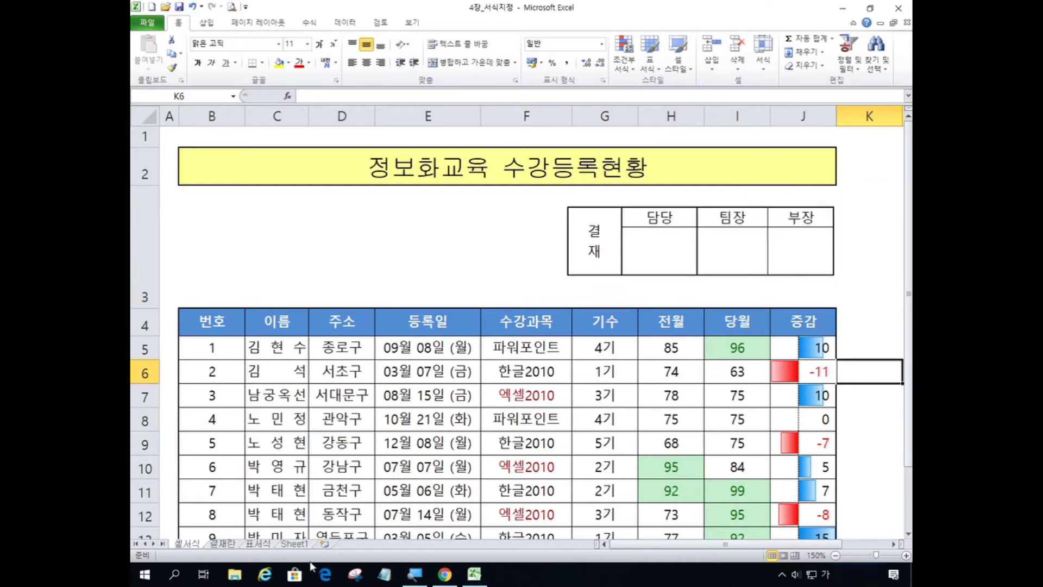
click(258, 544)
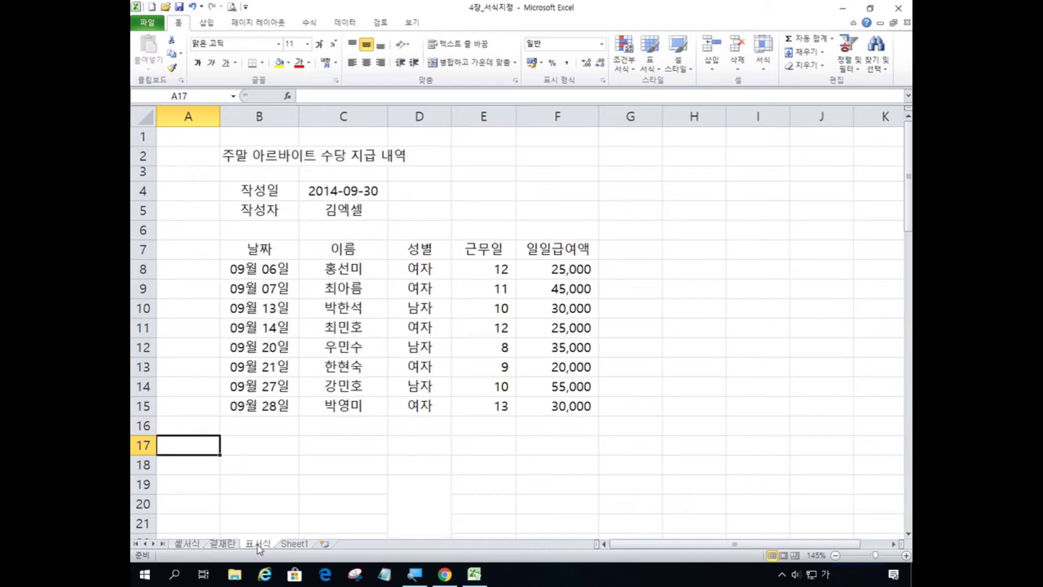
Apply the 제목 cell style to the sheet title in B2
click(266, 156)
click(266, 155)
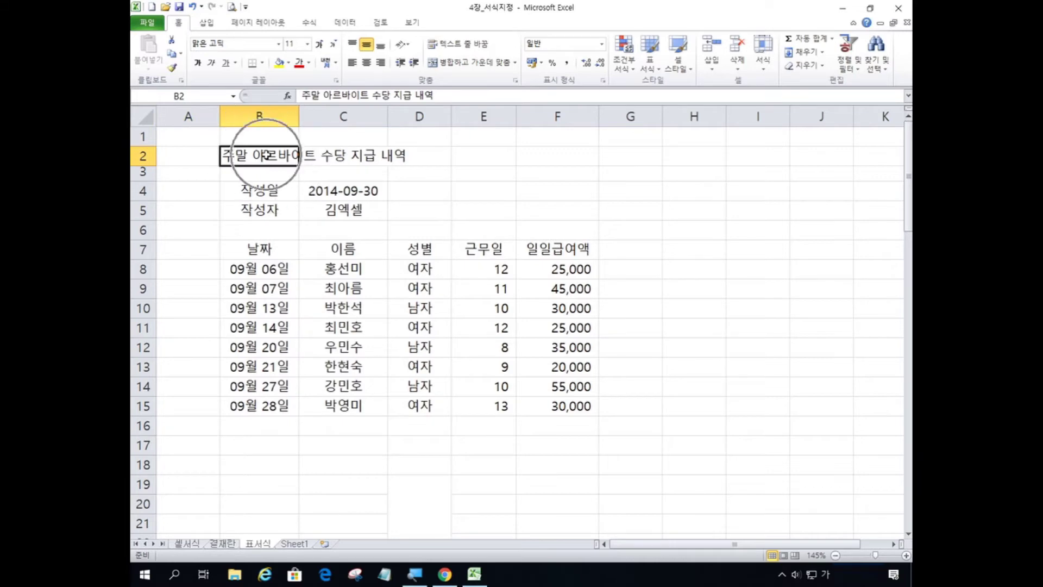
click(266, 155)
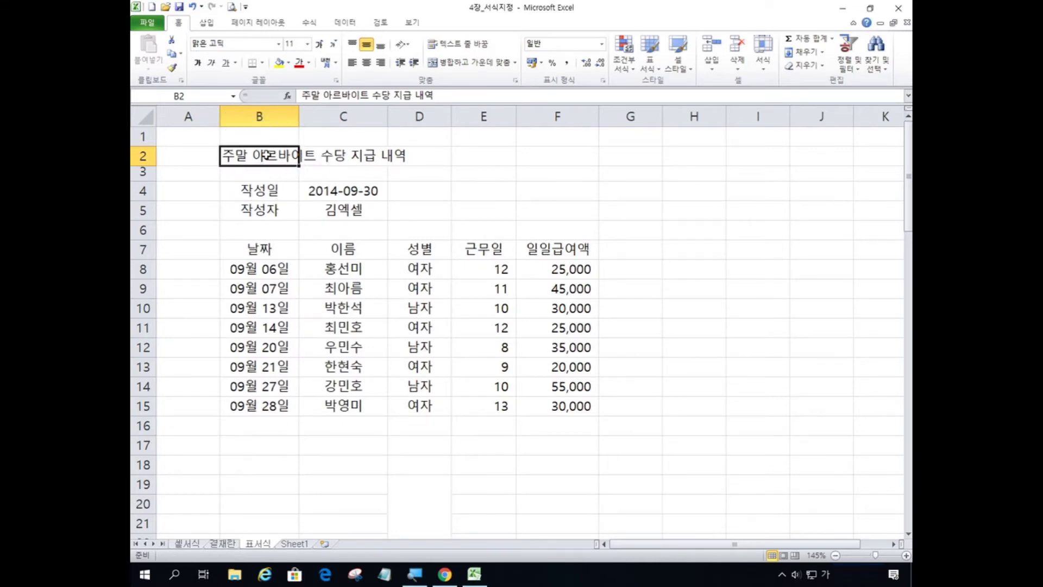
click(266, 156)
click(266, 156)
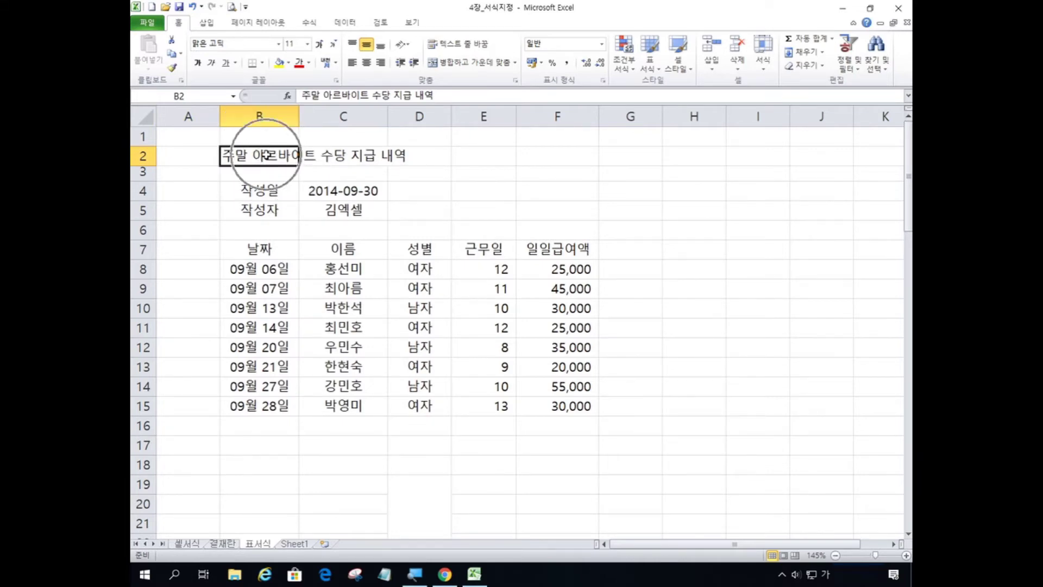
click(265, 155)
click(265, 156)
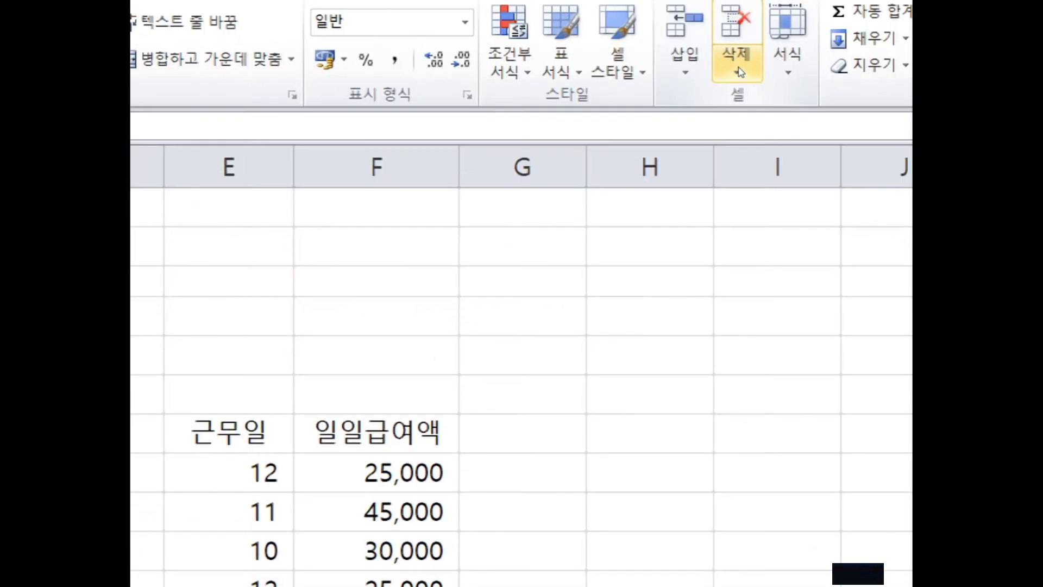
click(617, 63)
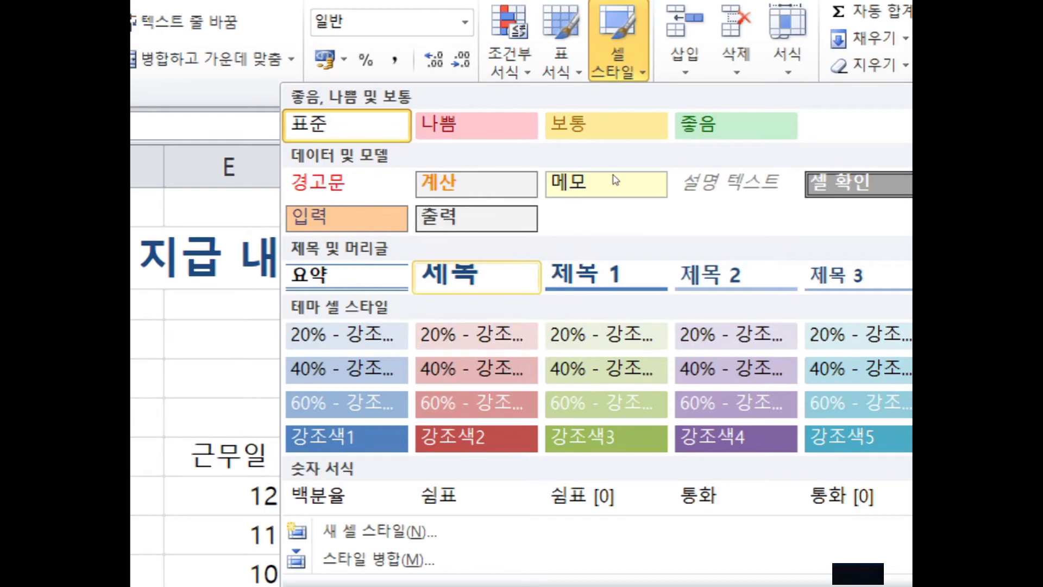
click(484, 279)
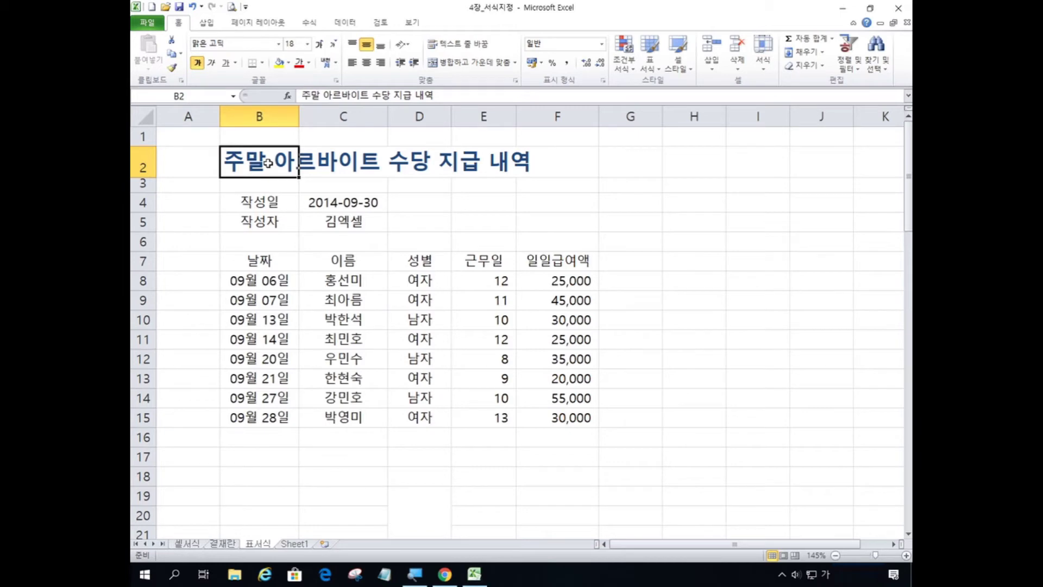
Apply the 출력 cell style to the creation date and author block in B4:C5
drag(275, 209, 300, 224)
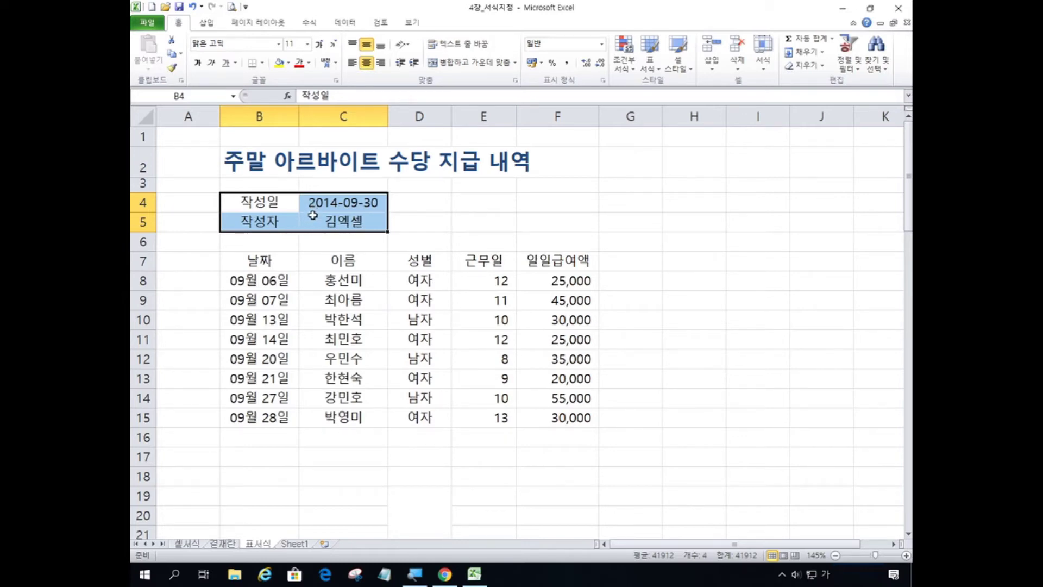
ctrl+scroll(313, 215, up, 1)
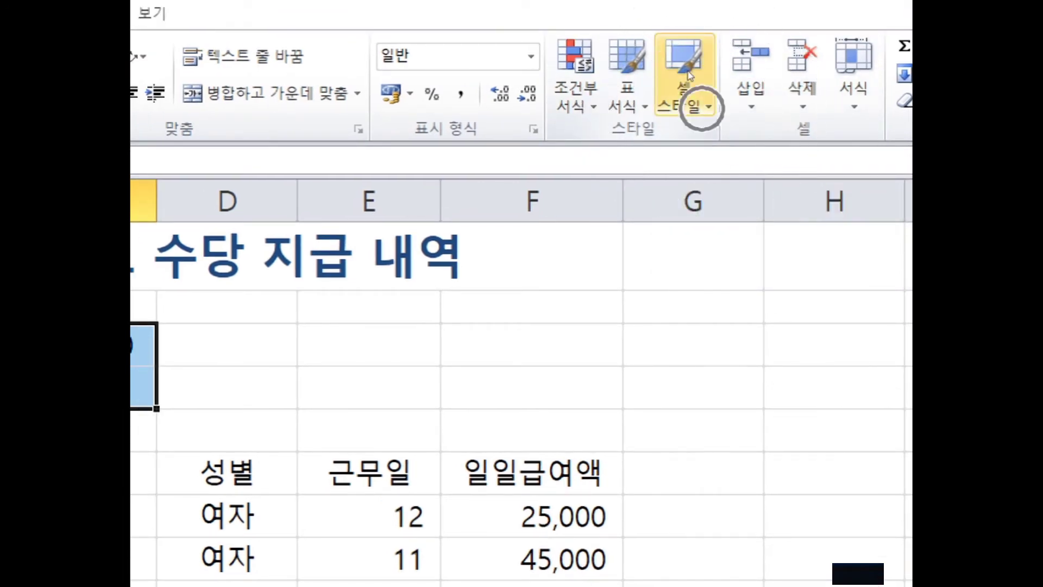
click(689, 73)
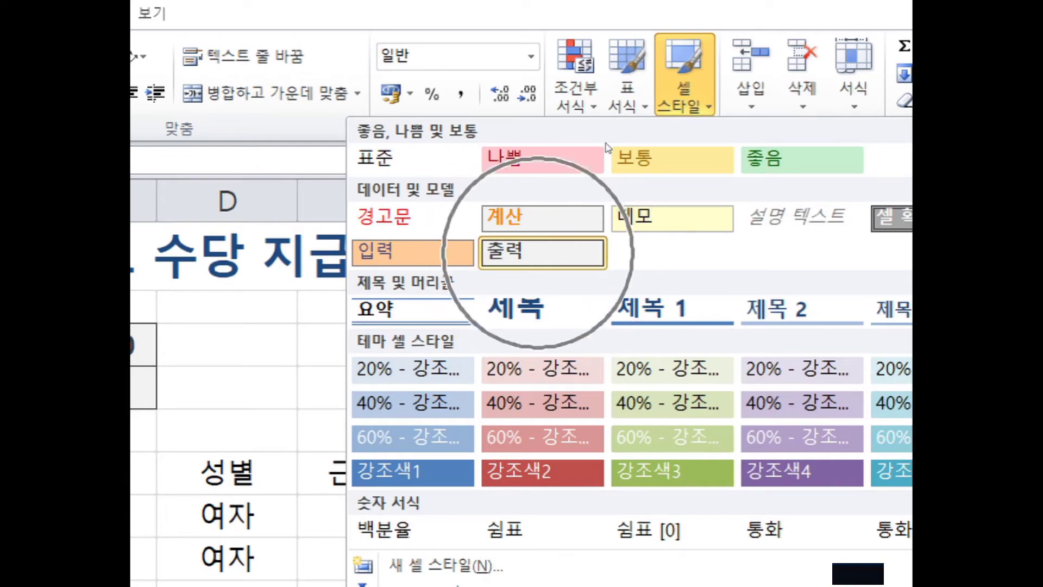
click(542, 253)
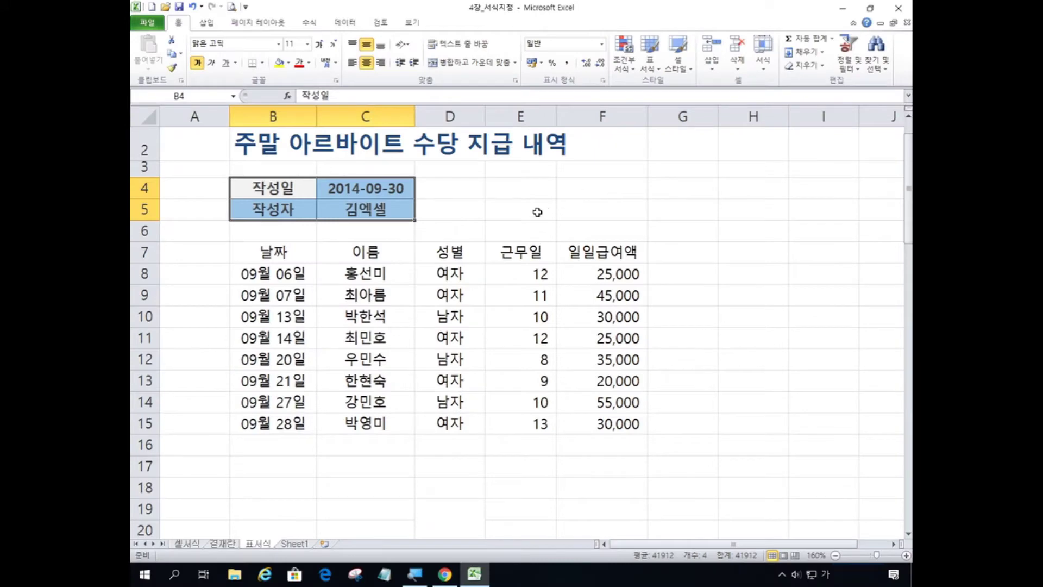
click(585, 210)
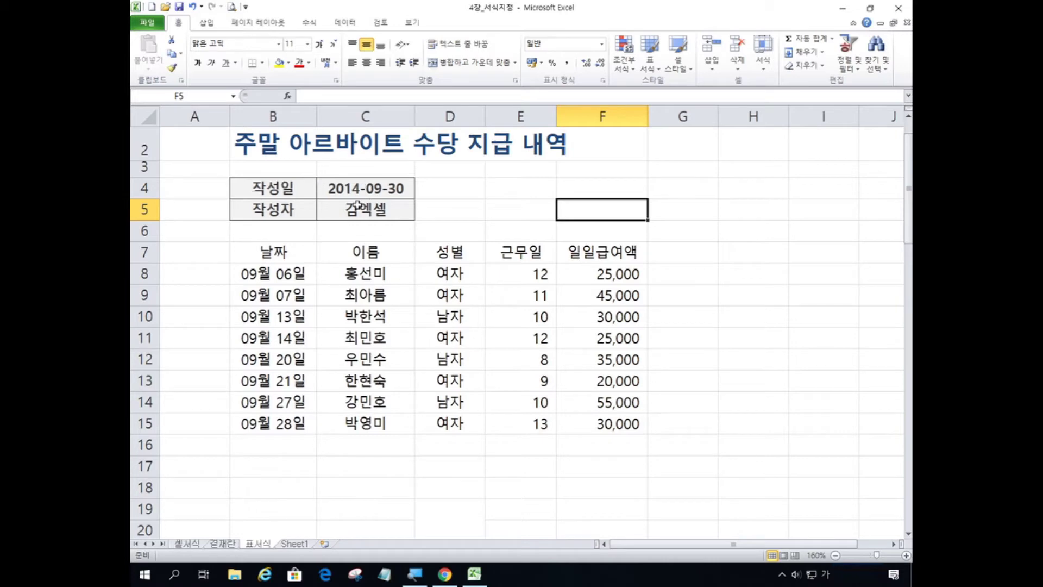
Format the data range B7:F15 as a table with headers, using the red banded style from the 보통 group
click(369, 252)
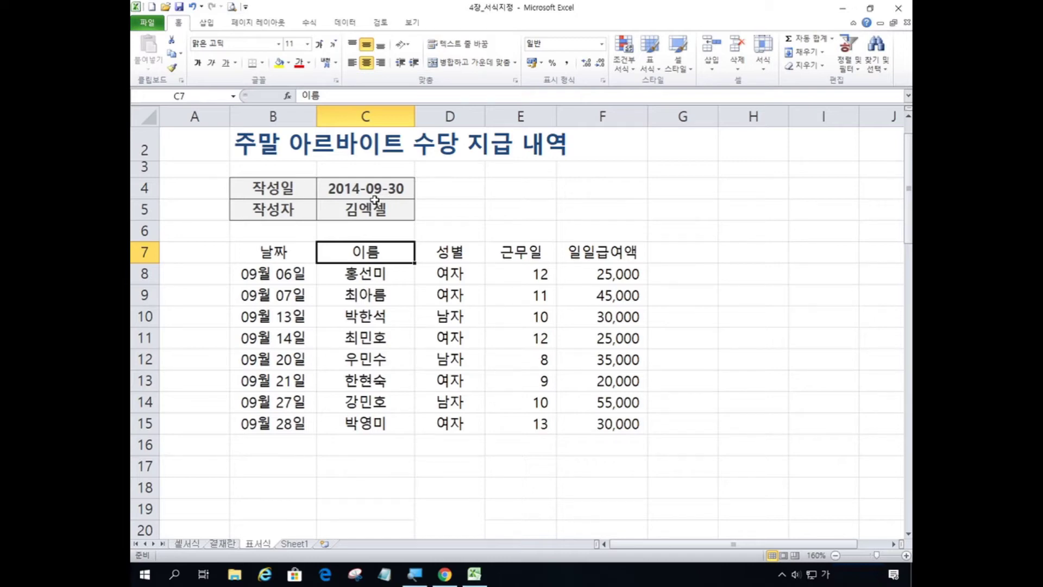
click(296, 300)
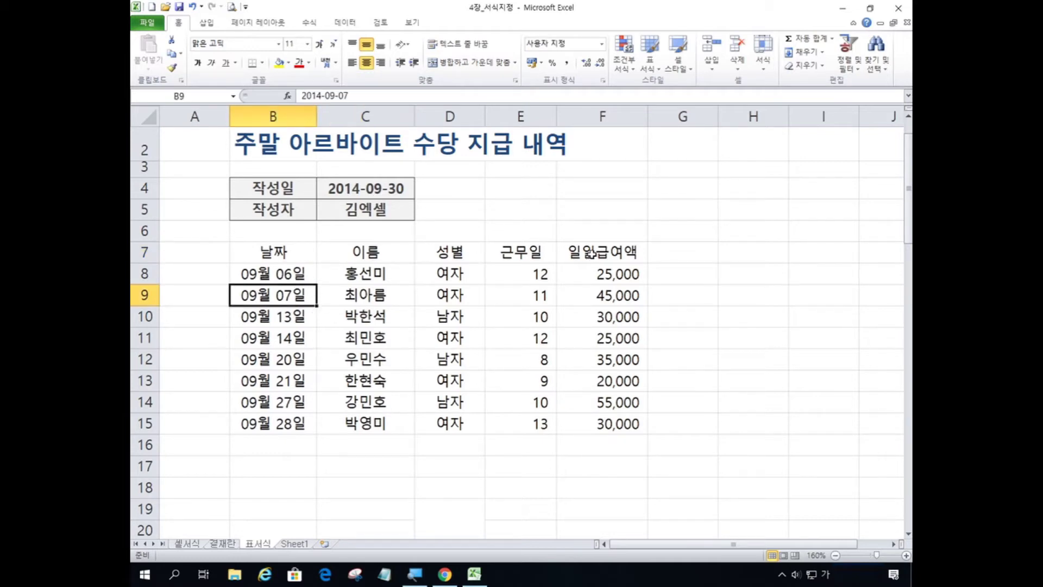
click(363, 295)
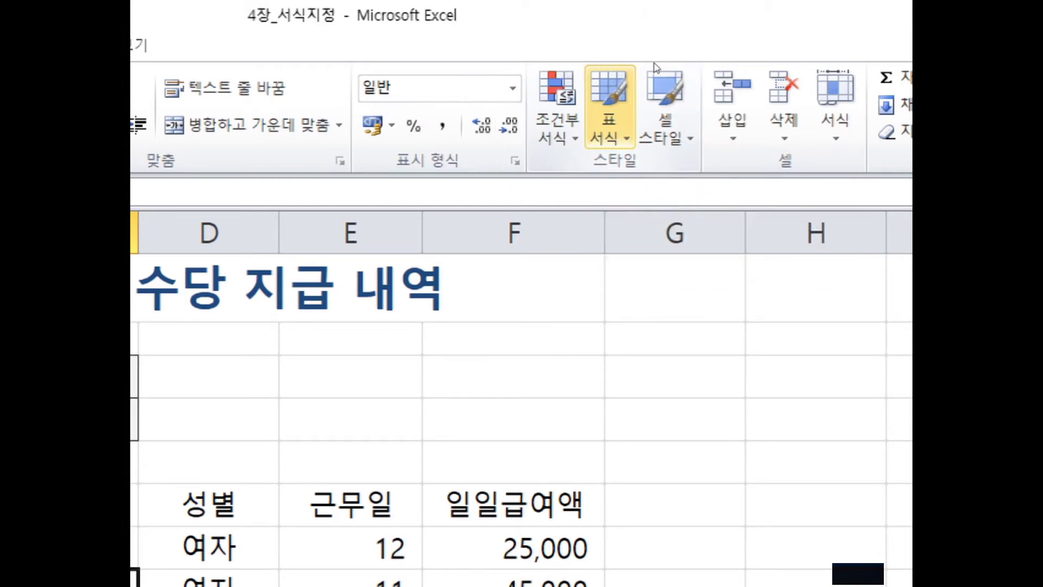
click(608, 105)
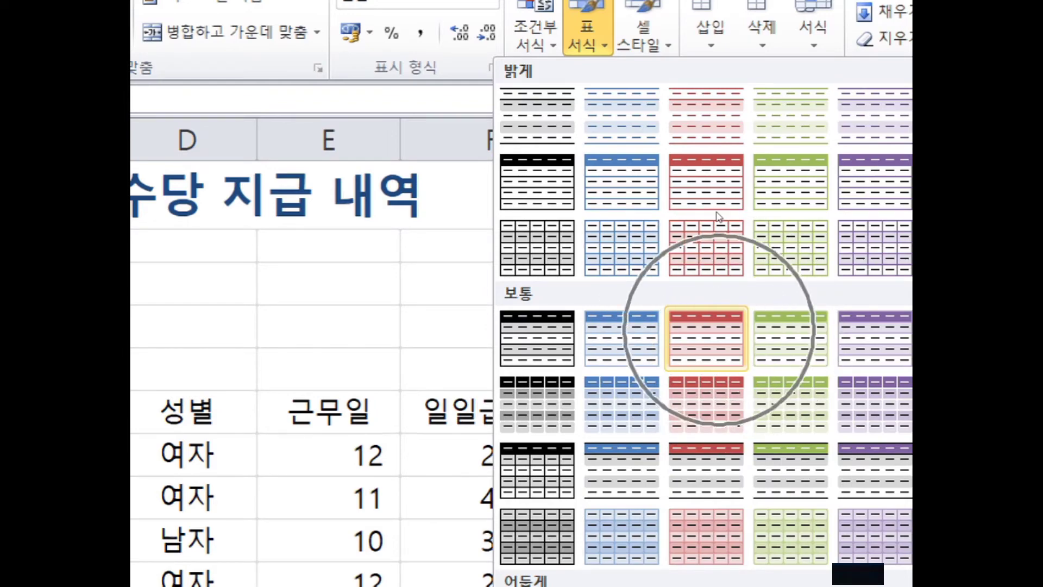
click(706, 337)
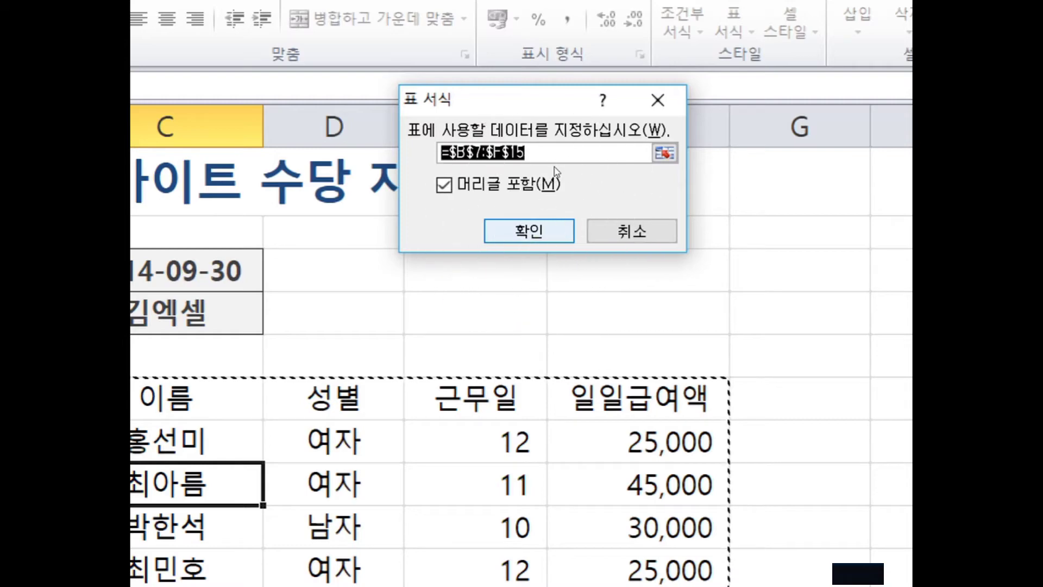
key(Return)
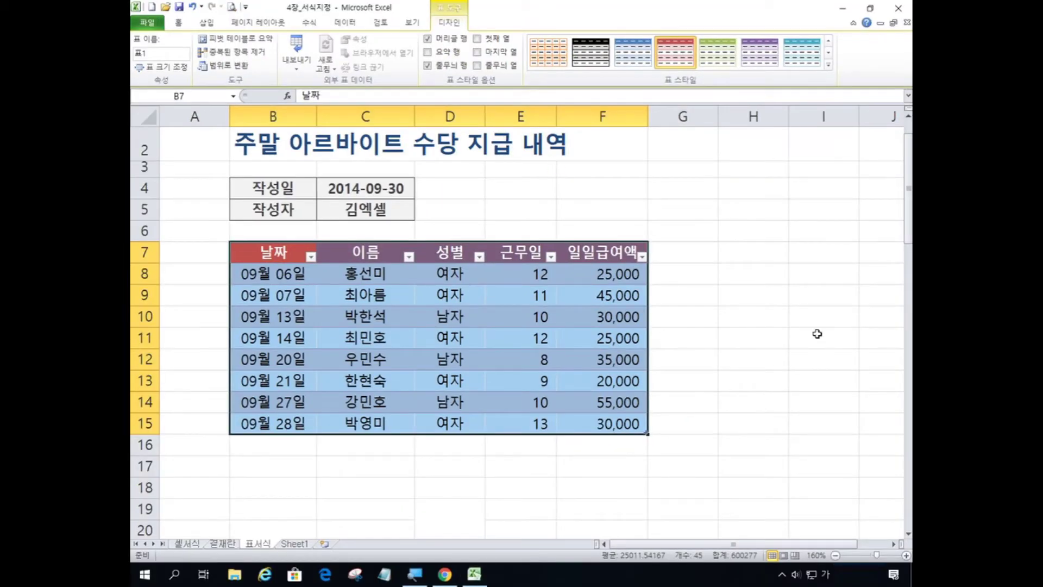
click(778, 340)
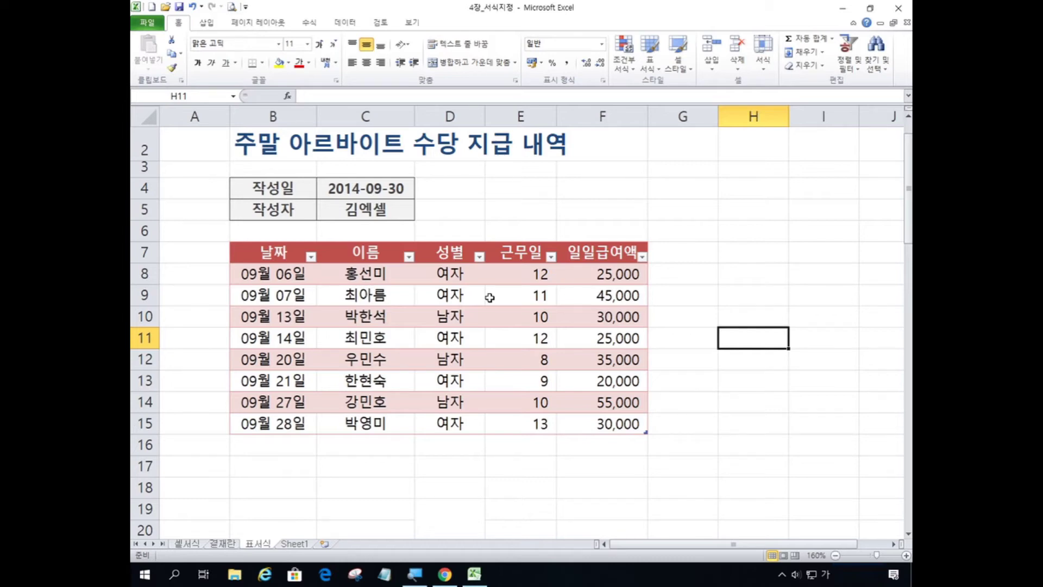
Change the style of the table in B7:F15 to the blue banded style in the first row of the 보통 group
click(322, 302)
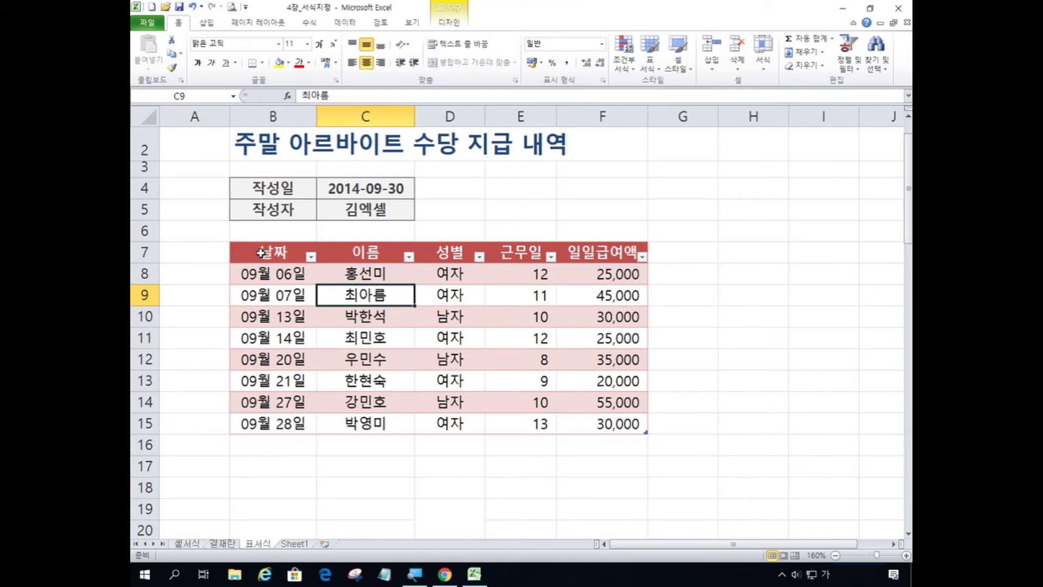
drag(261, 254, 607, 421)
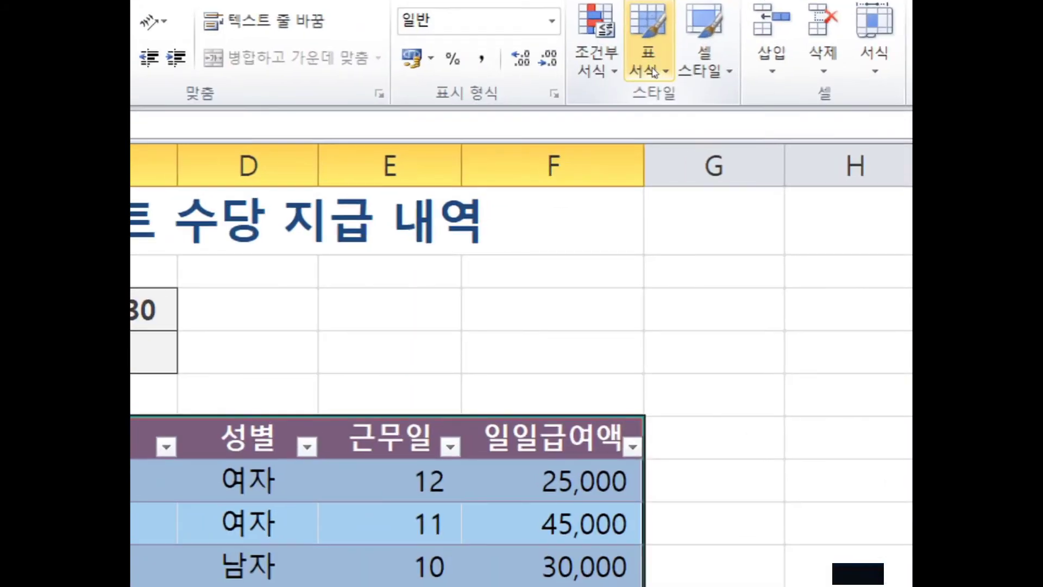
click(654, 67)
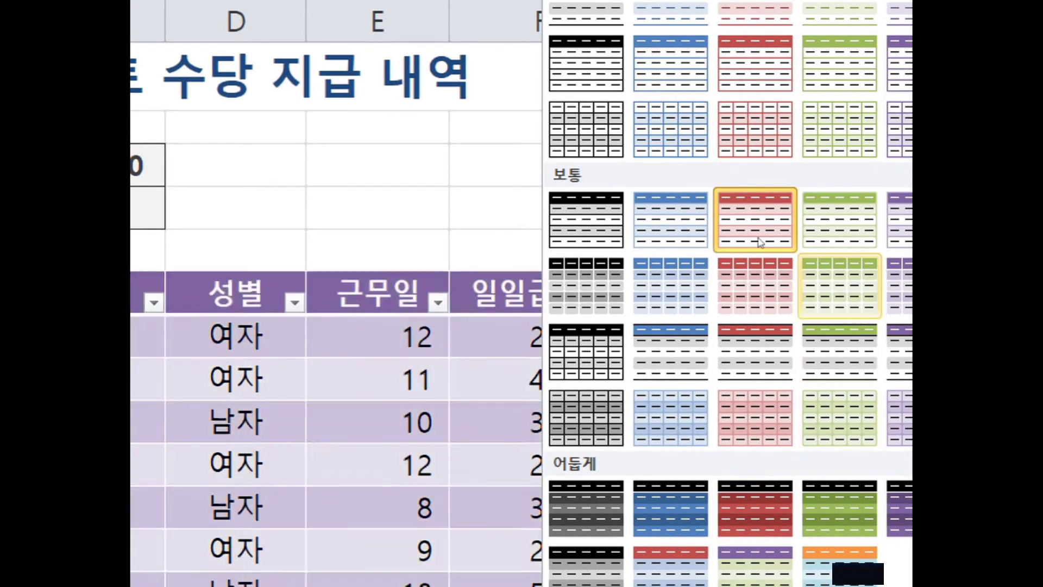
click(672, 218)
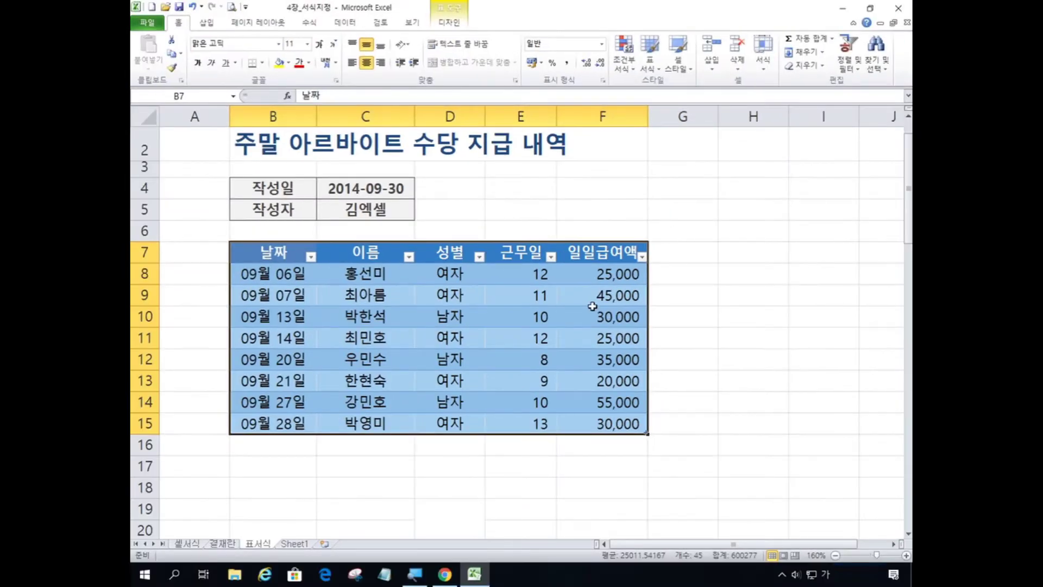
click(530, 315)
click(405, 329)
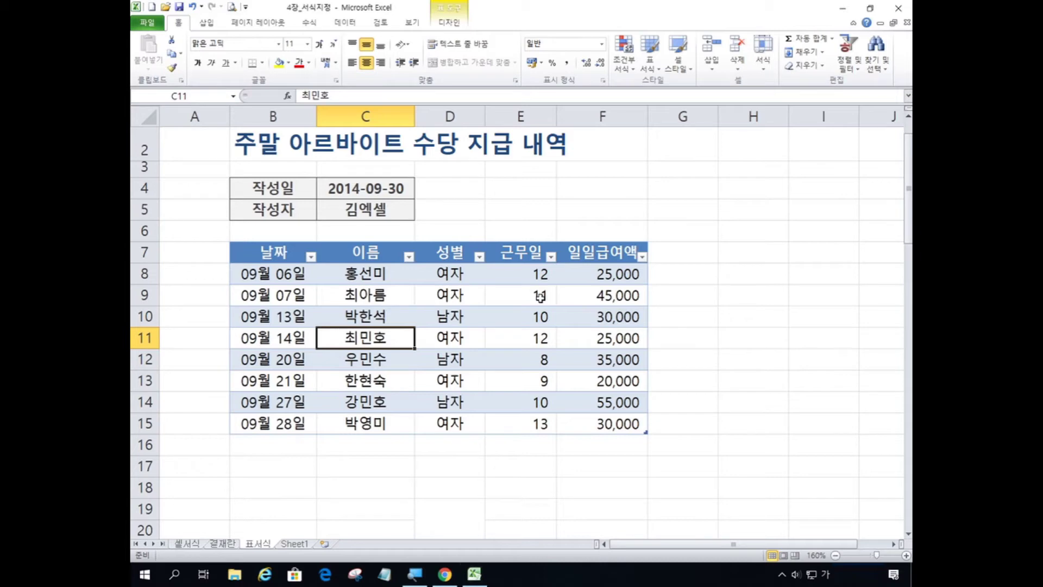
Preview a dark blue table style from the 어둡게 group and return the table to the red banded 보통 style
drag(270, 252, 605, 414)
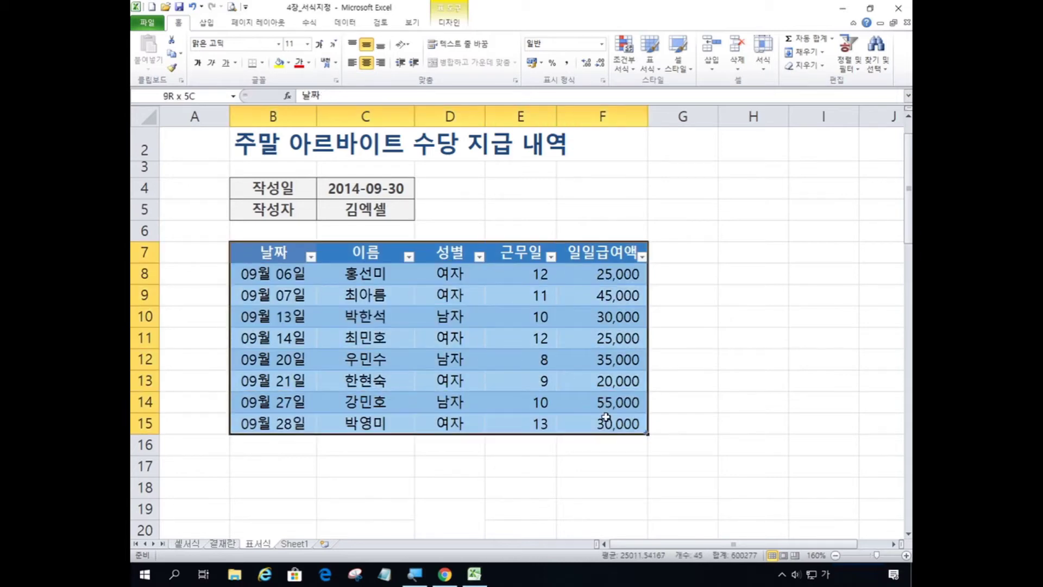
click(519, 294)
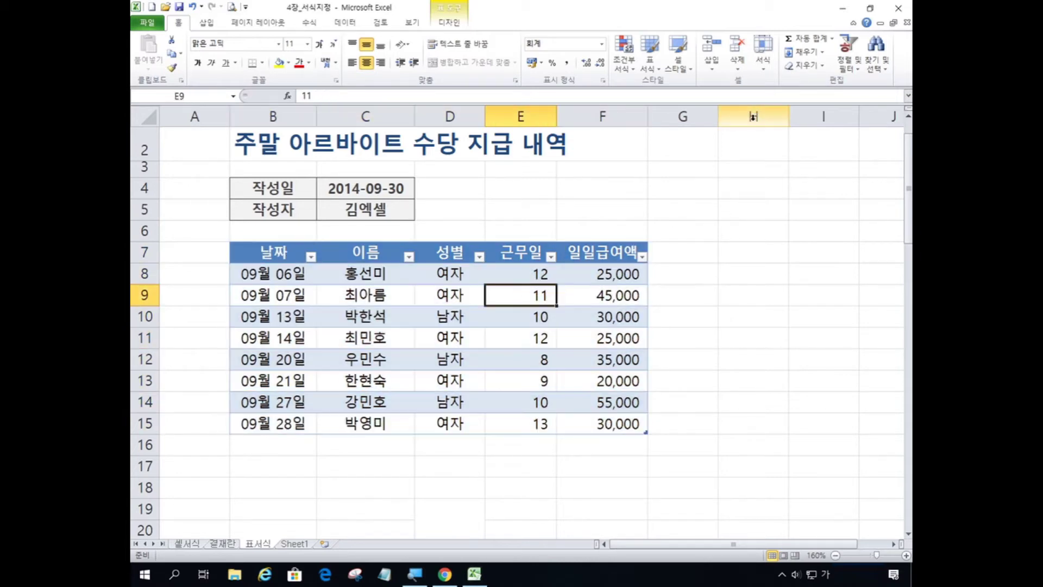
click(655, 61)
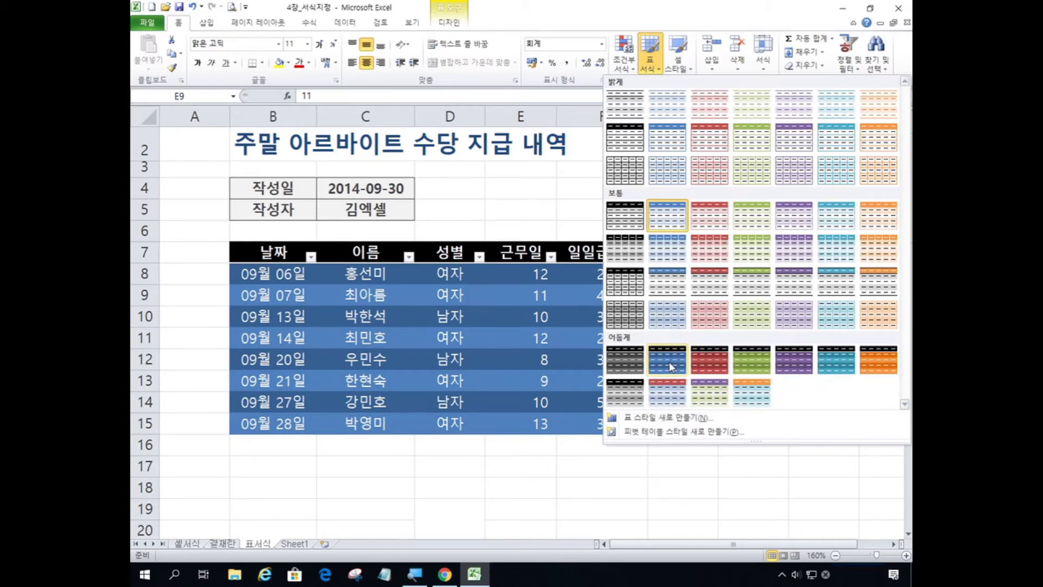
key(Escape)
click(522, 334)
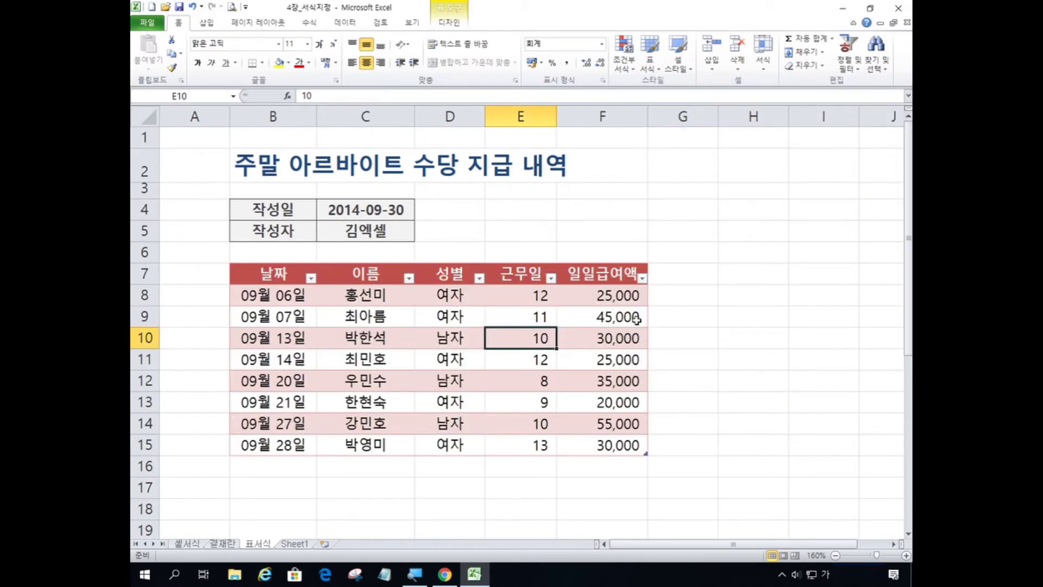
Add a 총지급액 column to the table by entering its header in G7
click(688, 272)
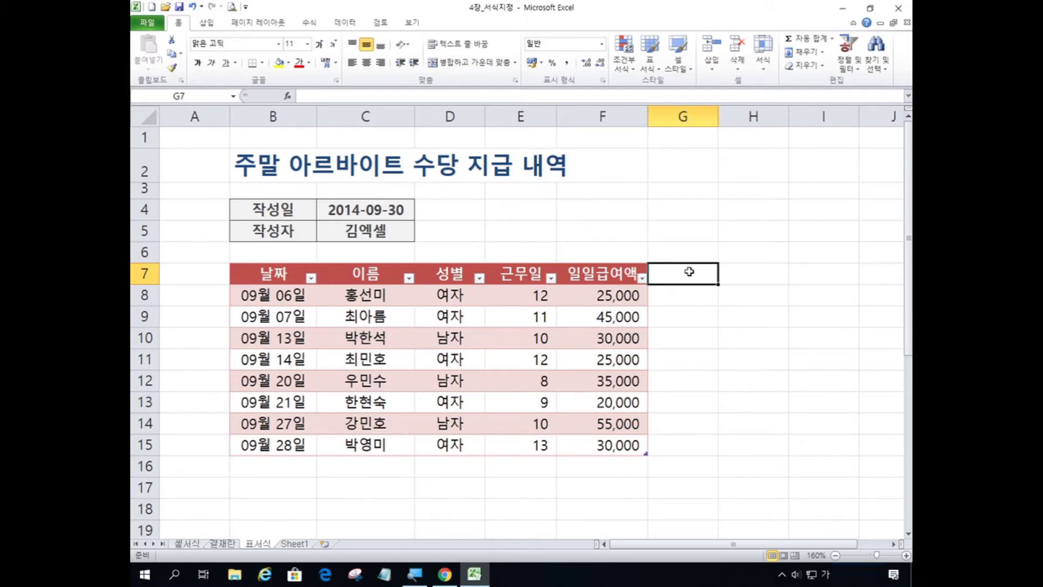
text(총지급액)
key(Return)
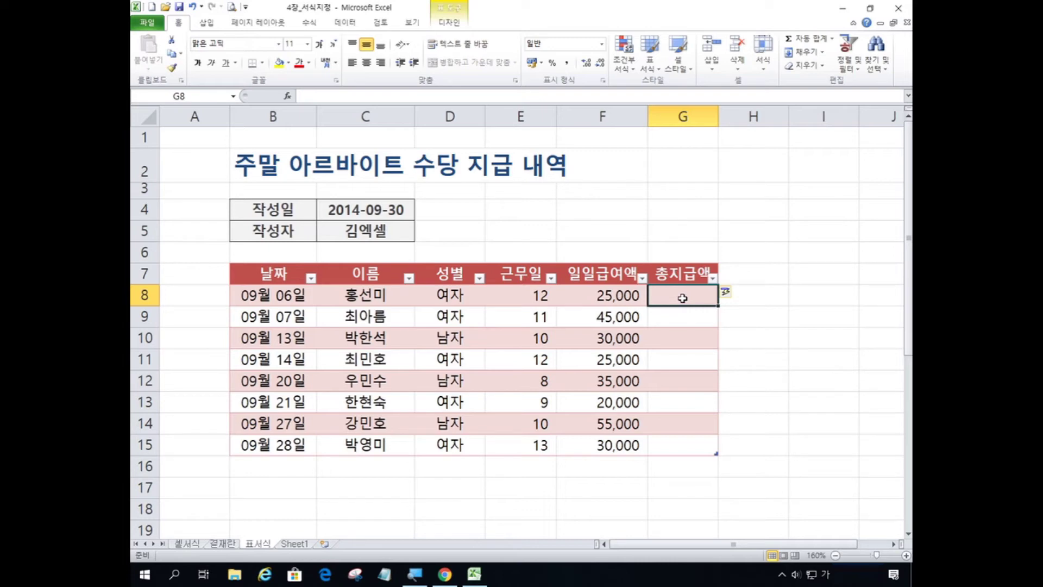
text(=)
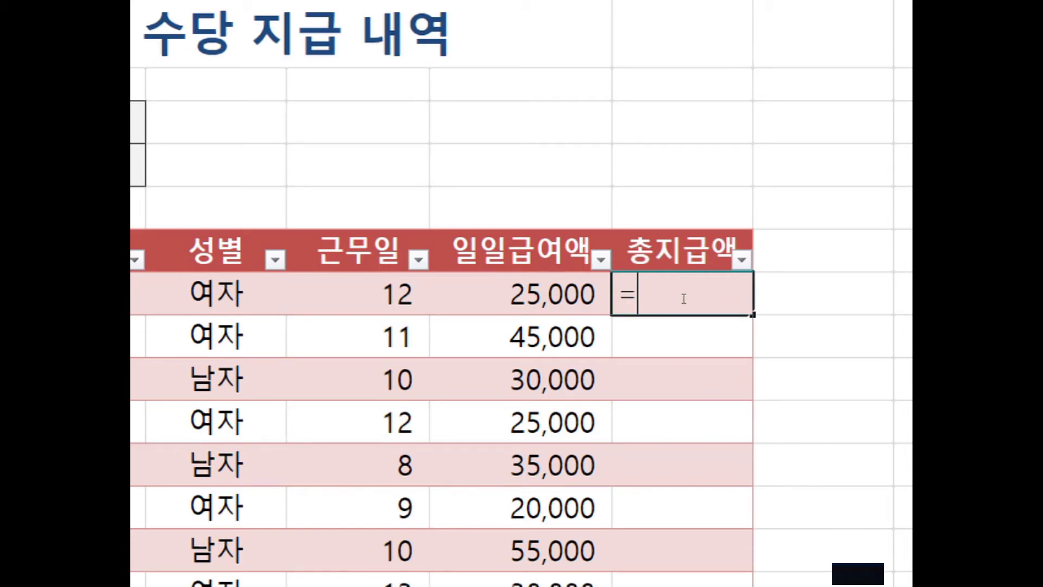
key(Left)
key(Left)
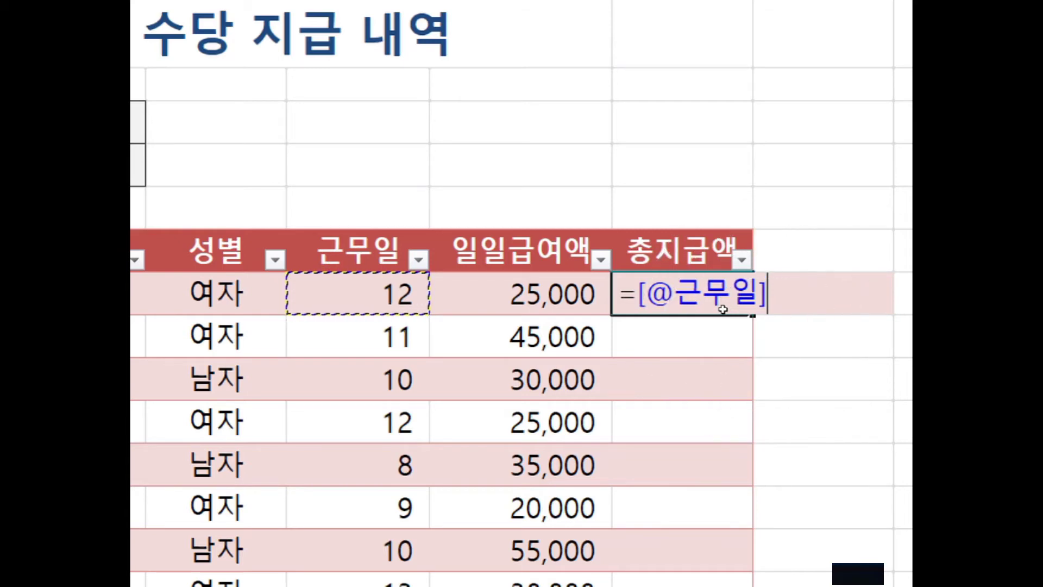
text(*)
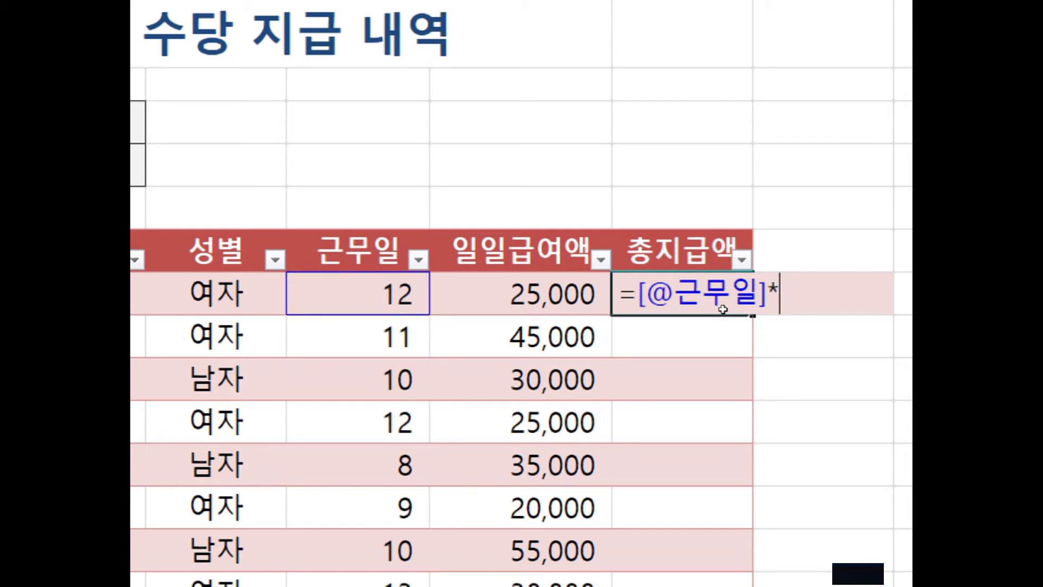
click(609, 298)
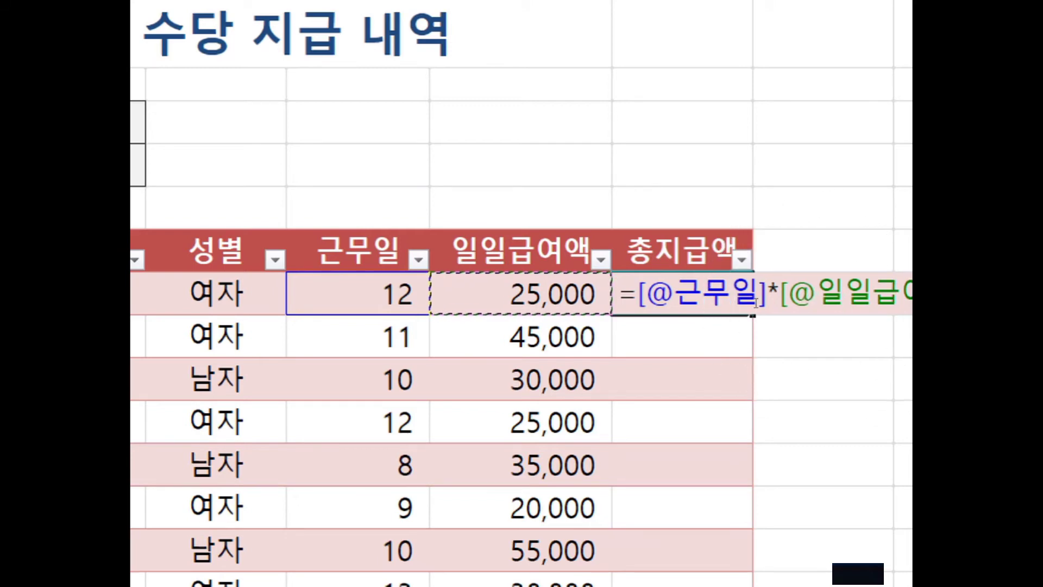
key(Return)
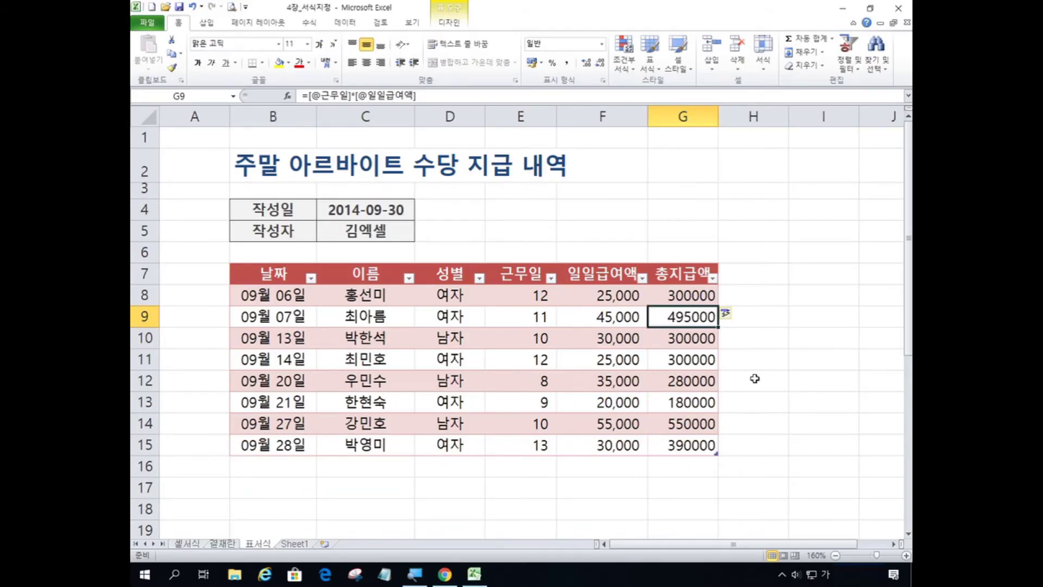
click(687, 380)
scroll(489, 353, down, 2)
click(291, 331)
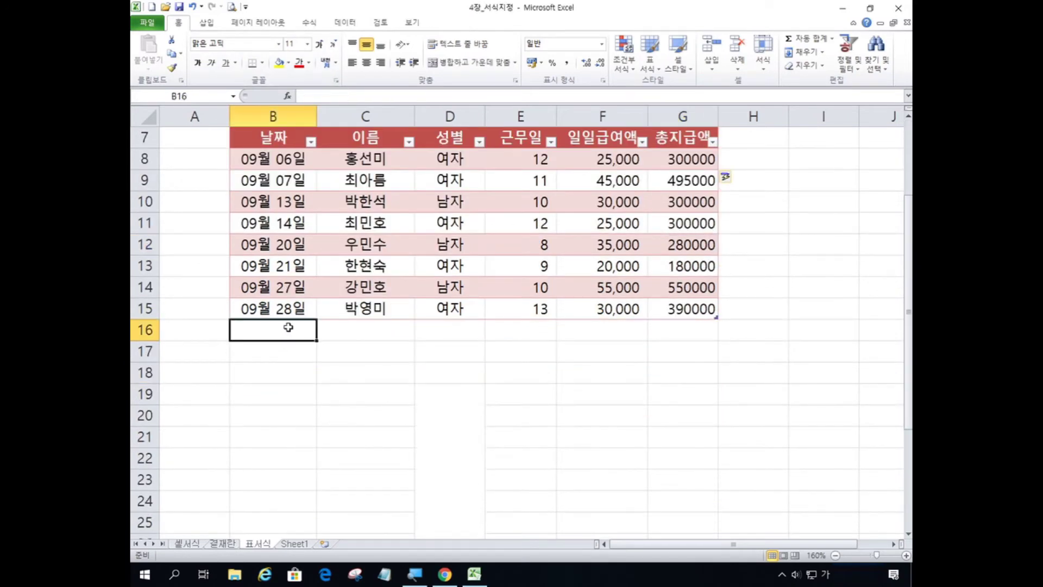
click(288, 327)
click(288, 327)
click(313, 281)
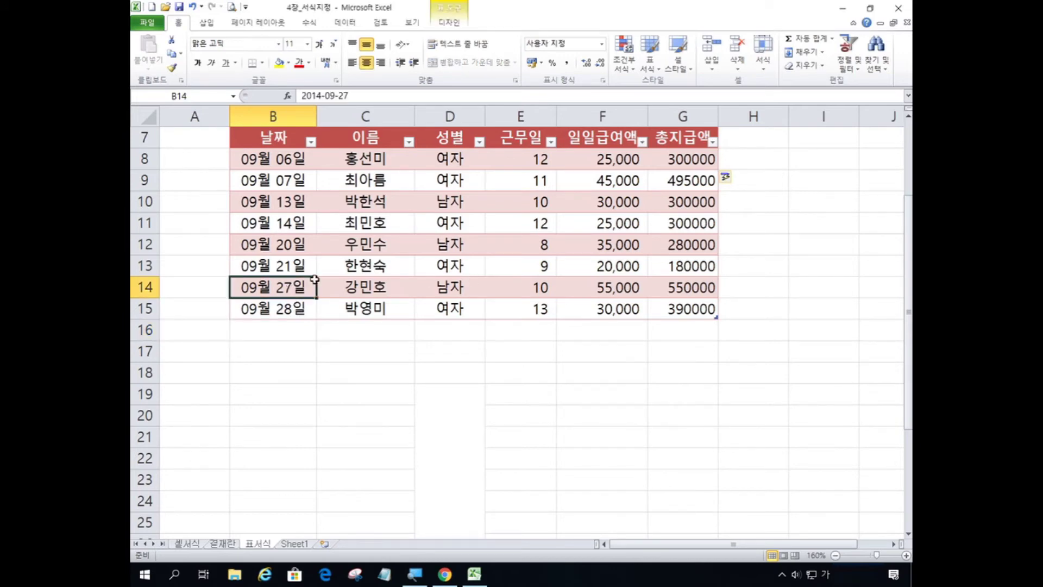
click(314, 280)
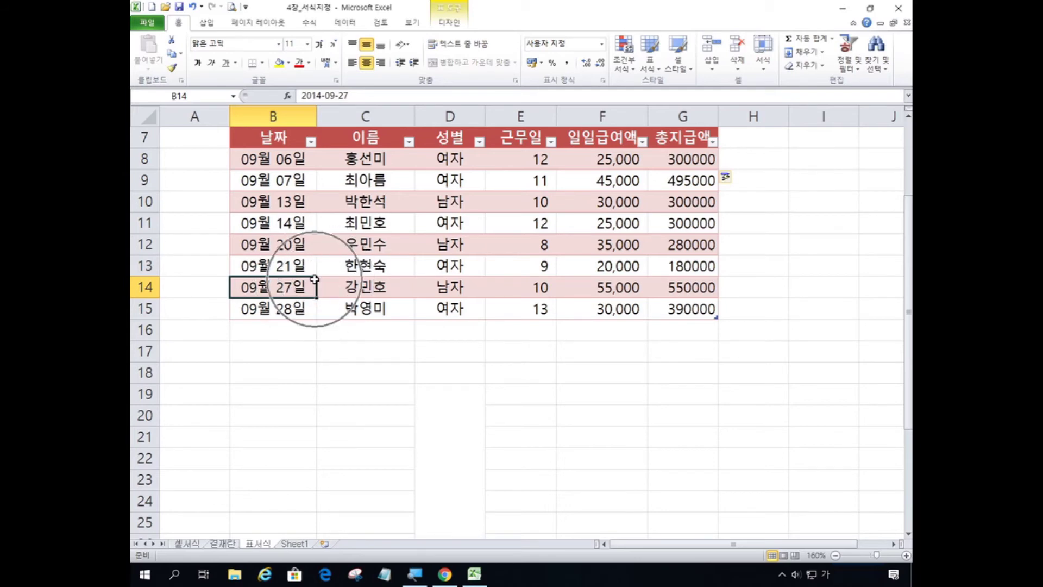
Add a summary row (요약 행) below the last record of the table
click(285, 267)
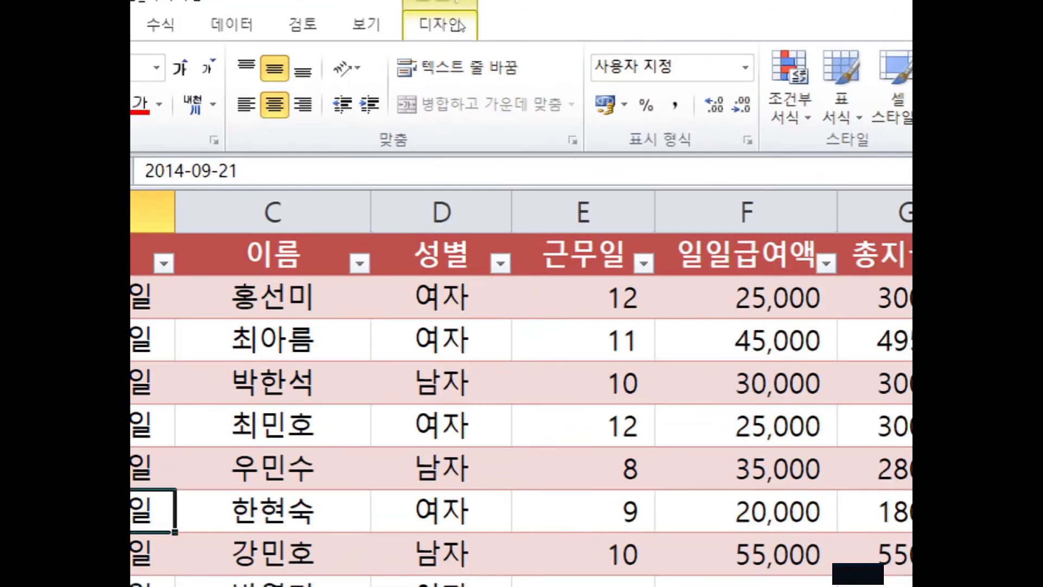
click(459, 25)
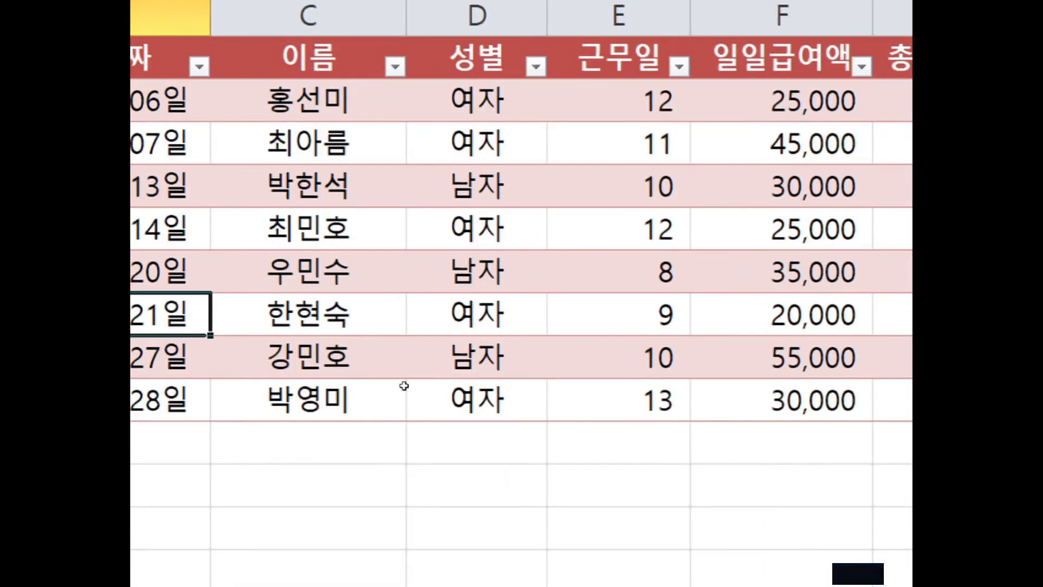
click(319, 512)
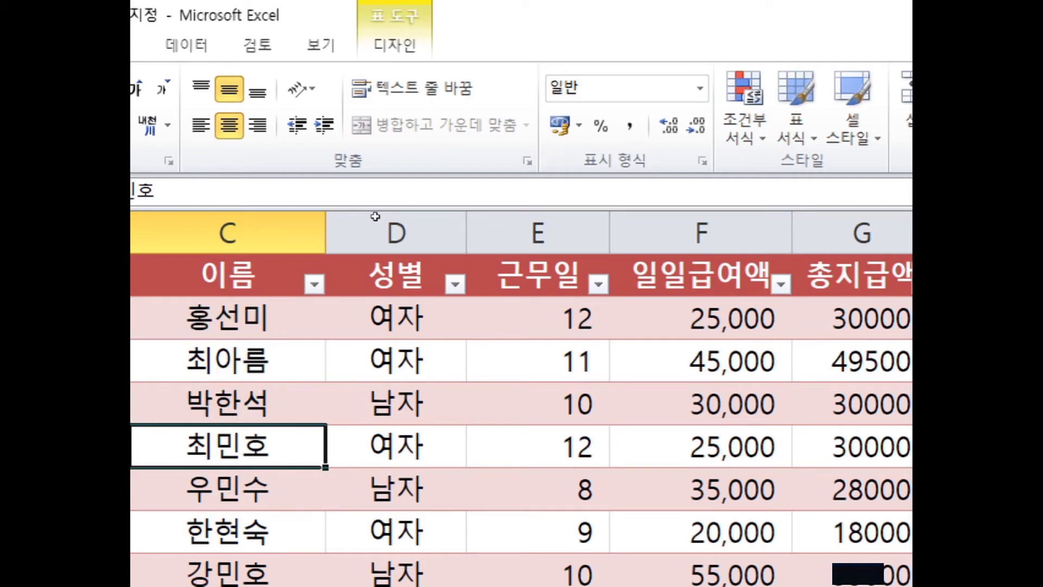
click(394, 45)
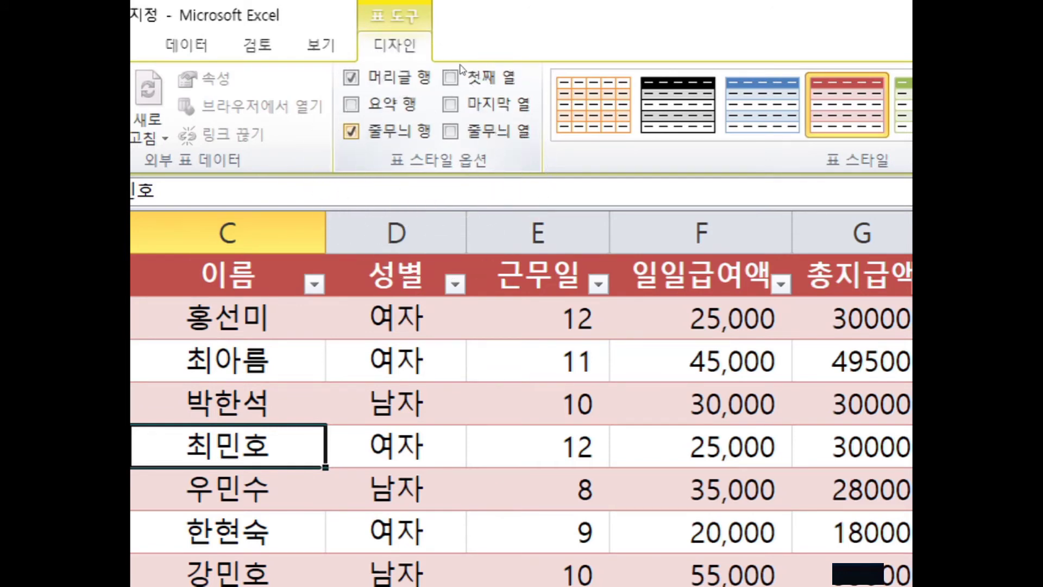
key(ctrl+shift+t)
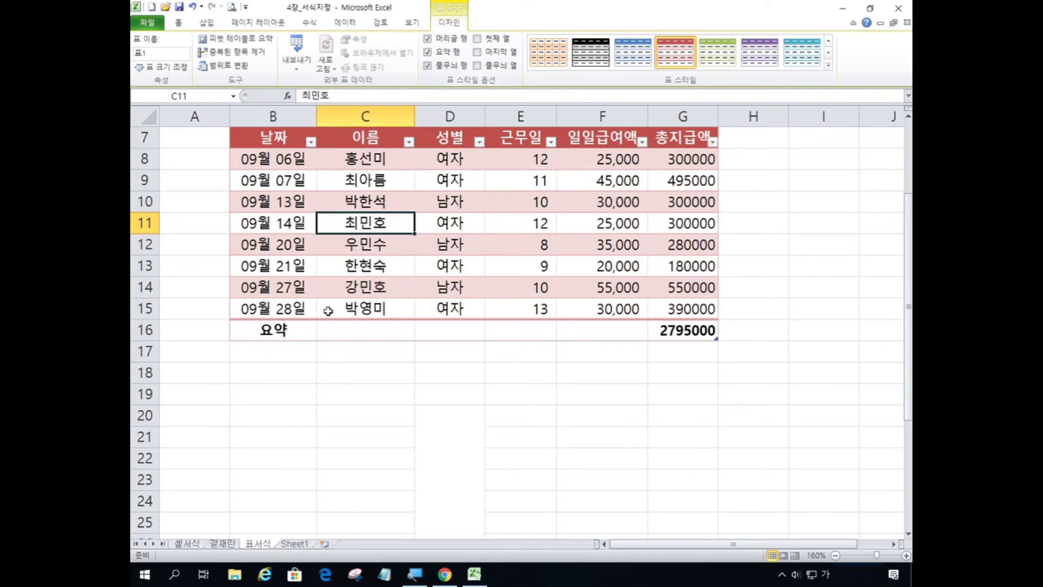
Set the summary function of the 이름 column in C16 to 개수
click(289, 331)
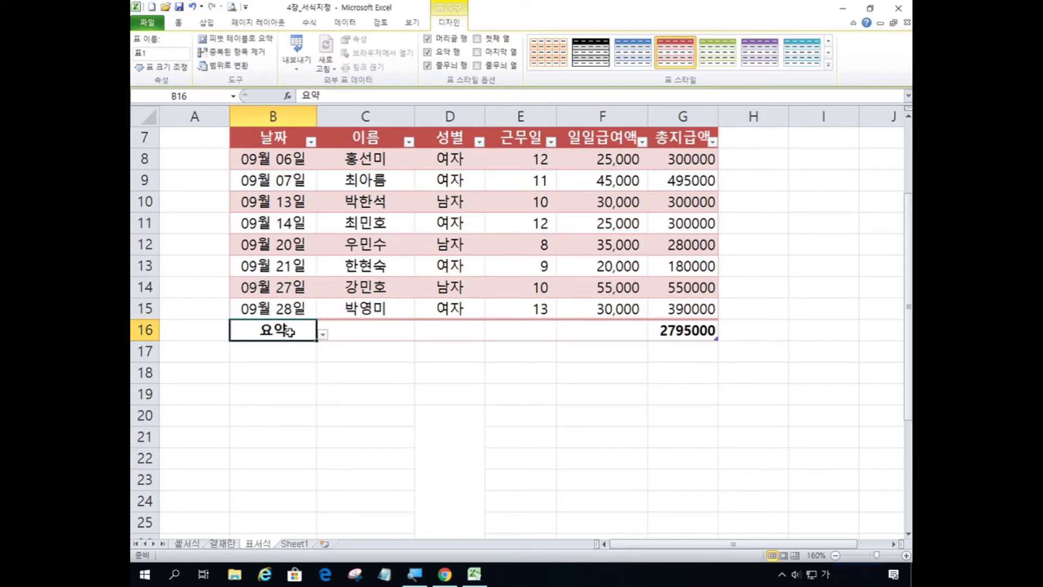
click(369, 329)
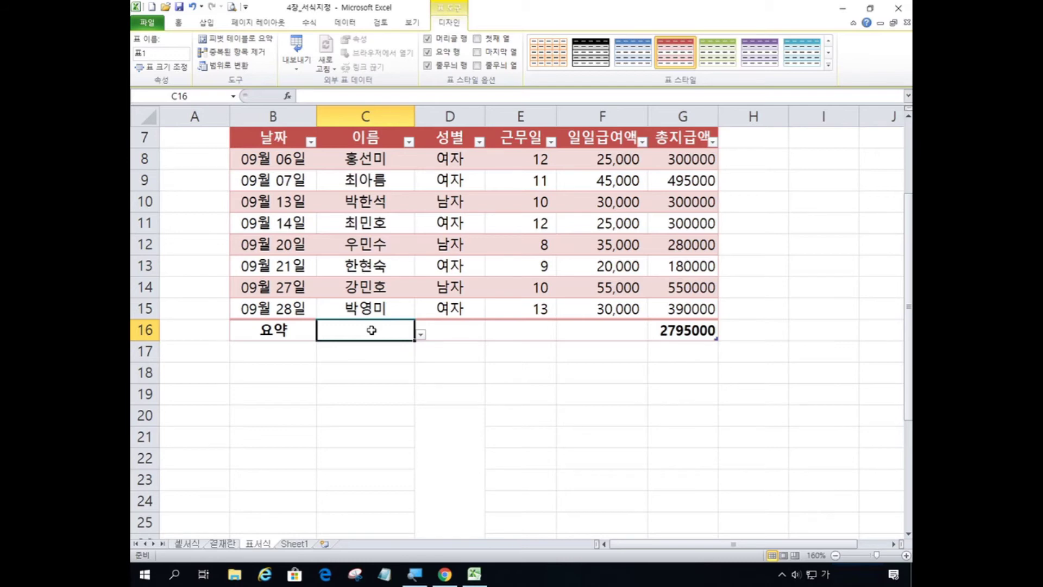
click(371, 330)
click(371, 330)
click(371, 330)
click(371, 330)
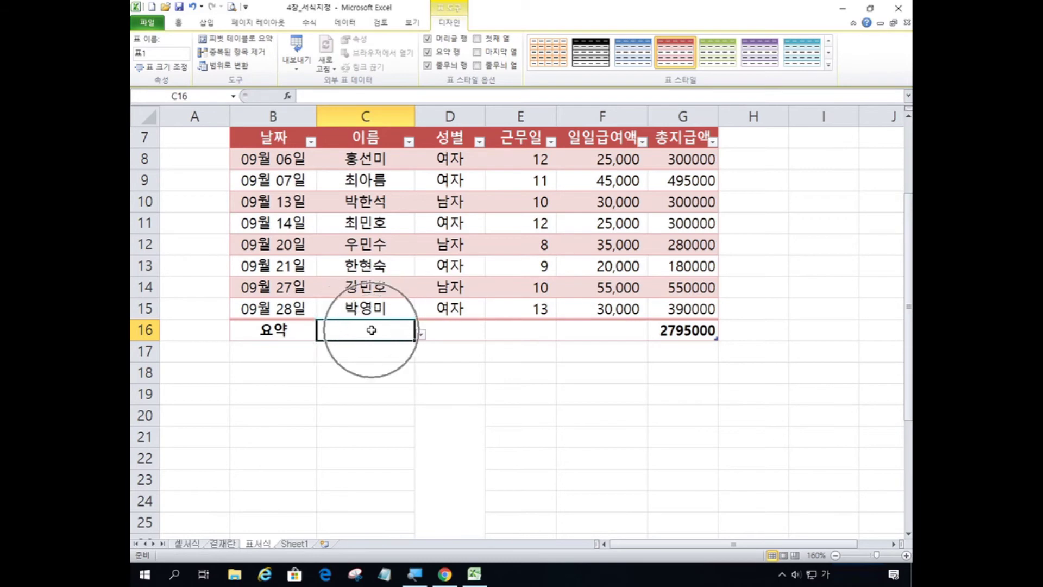
click(371, 330)
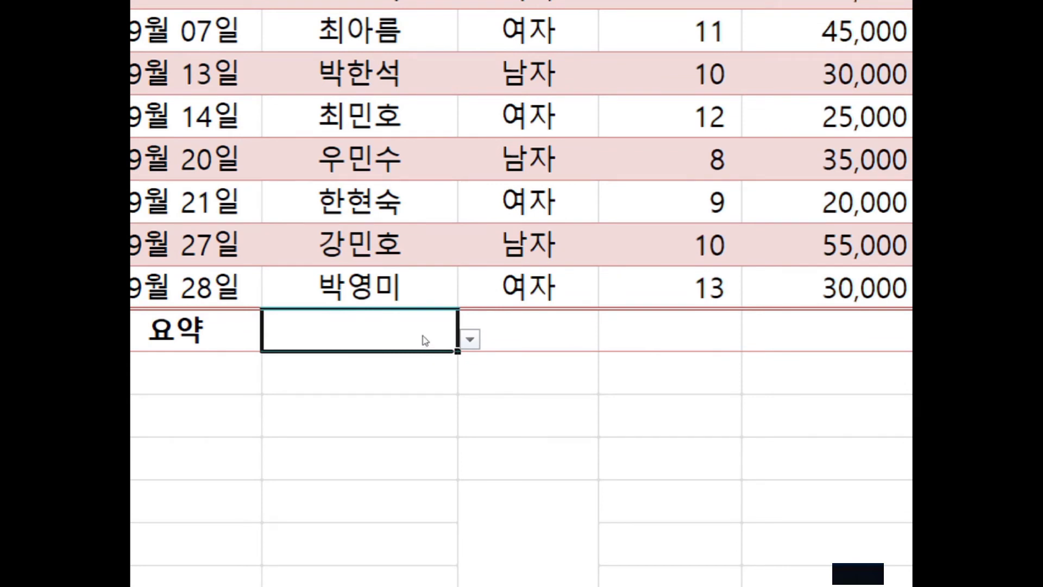
click(426, 340)
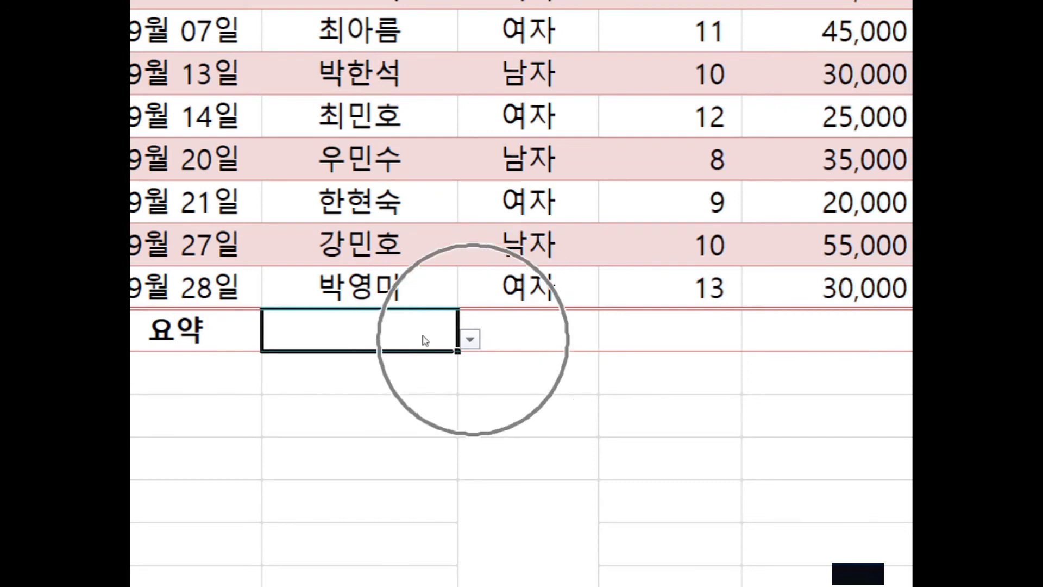
key(alt+Down)
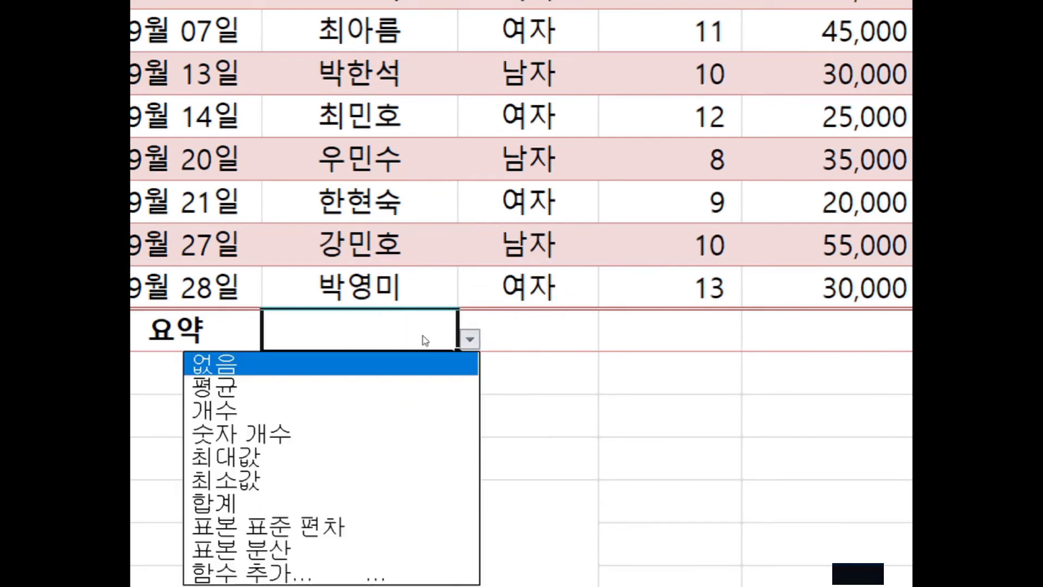
key(Down)
key(Down)
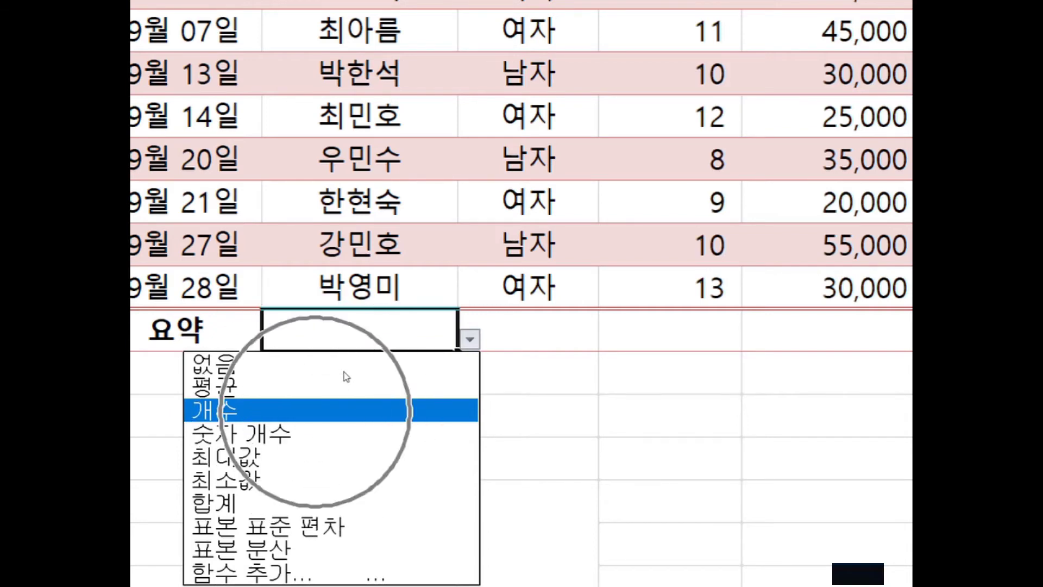
key(Return)
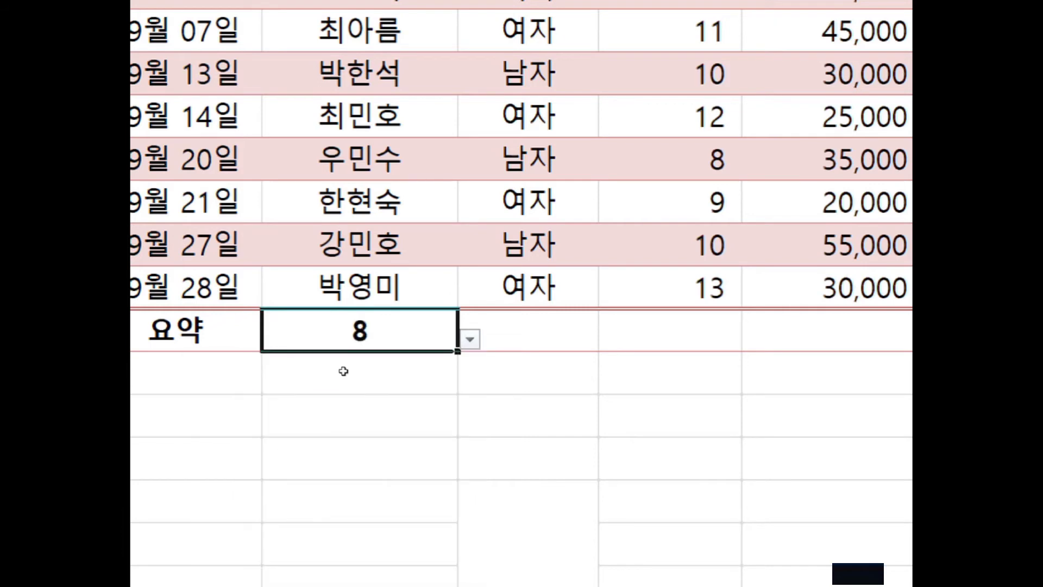
Set the summary function of the 일일급여액 column in F16 to 합계
click(867, 336)
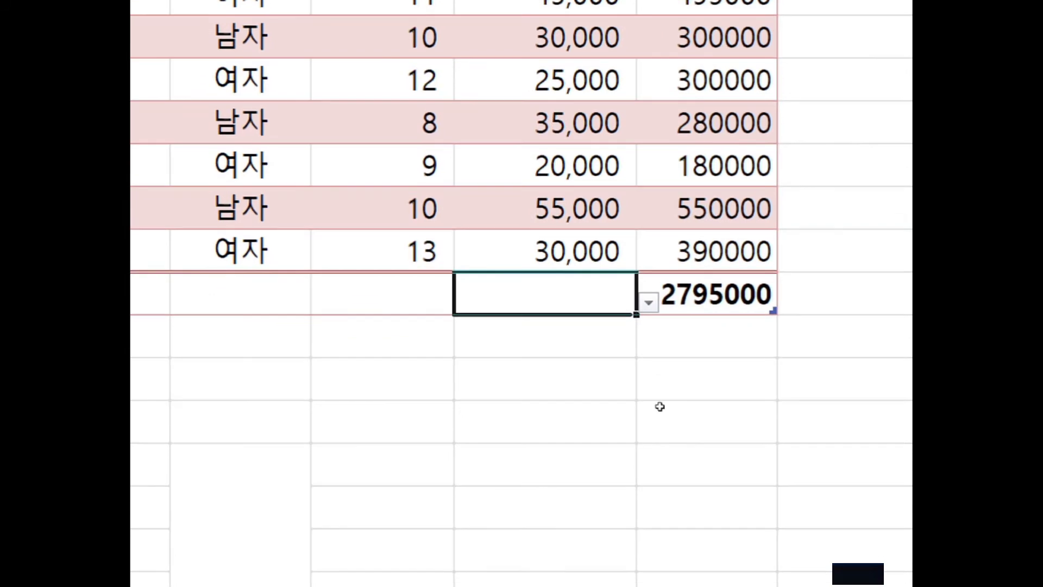
key(alt+Down)
key(Down)
key(Down)
key(Down)
key(Down)
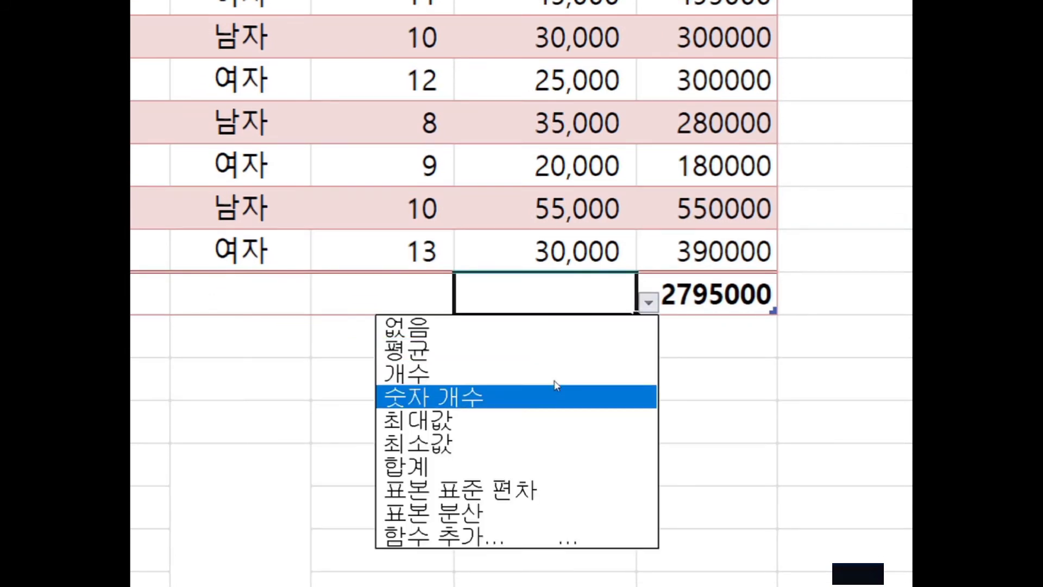
key(Down)
key(Down)
key(Return)
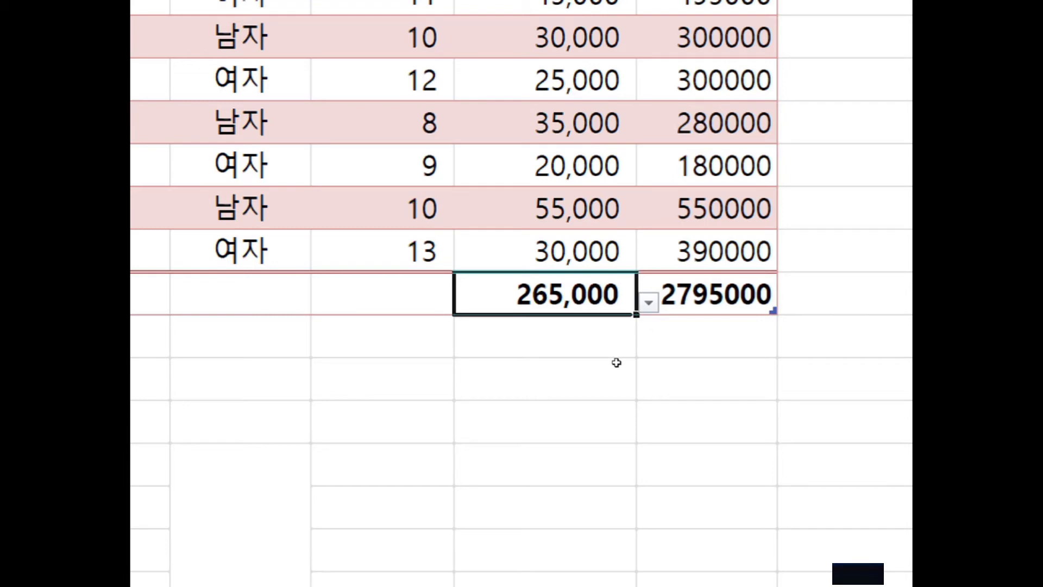
key(alt+Down)
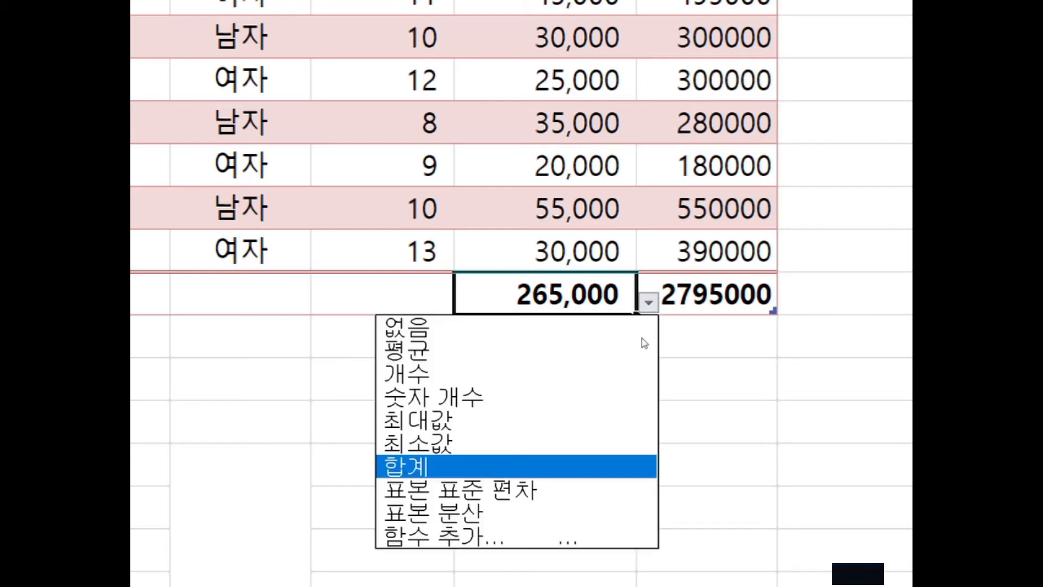
click(588, 363)
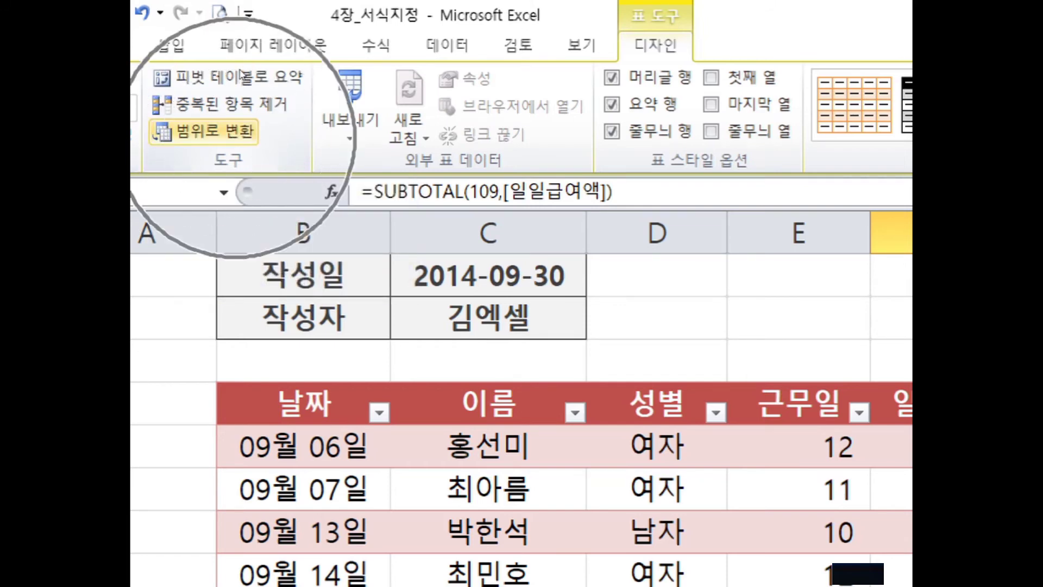
Convert the table to a normal range and check the header cells in row 7
click(239, 132)
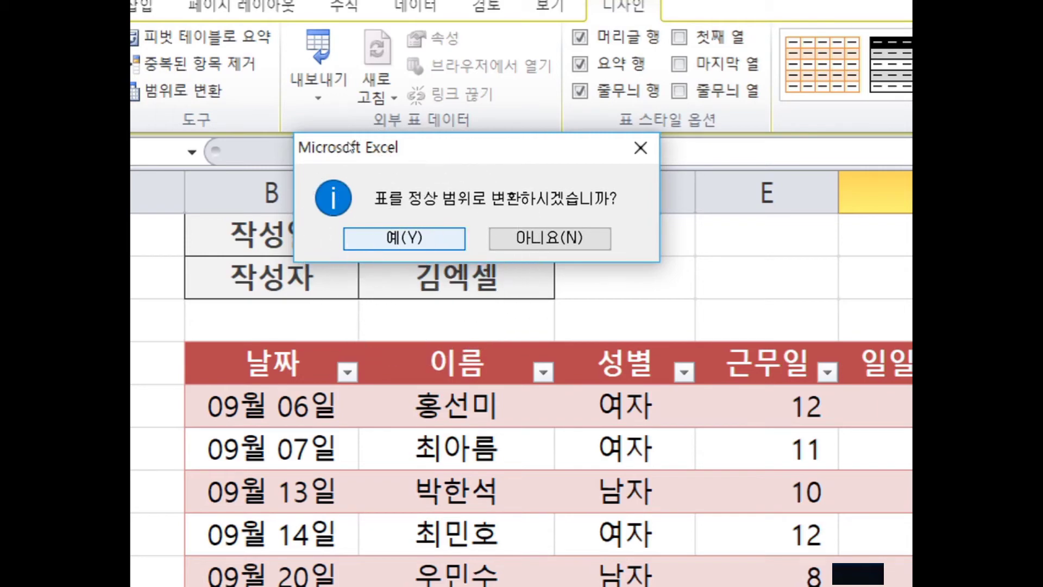
key(Return)
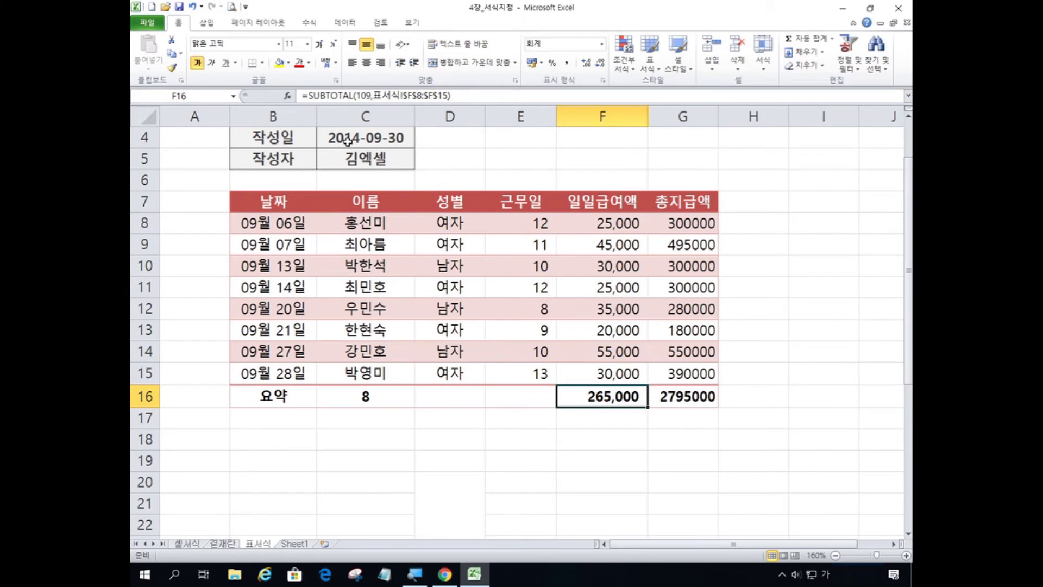
click(361, 200)
click(444, 199)
click(543, 200)
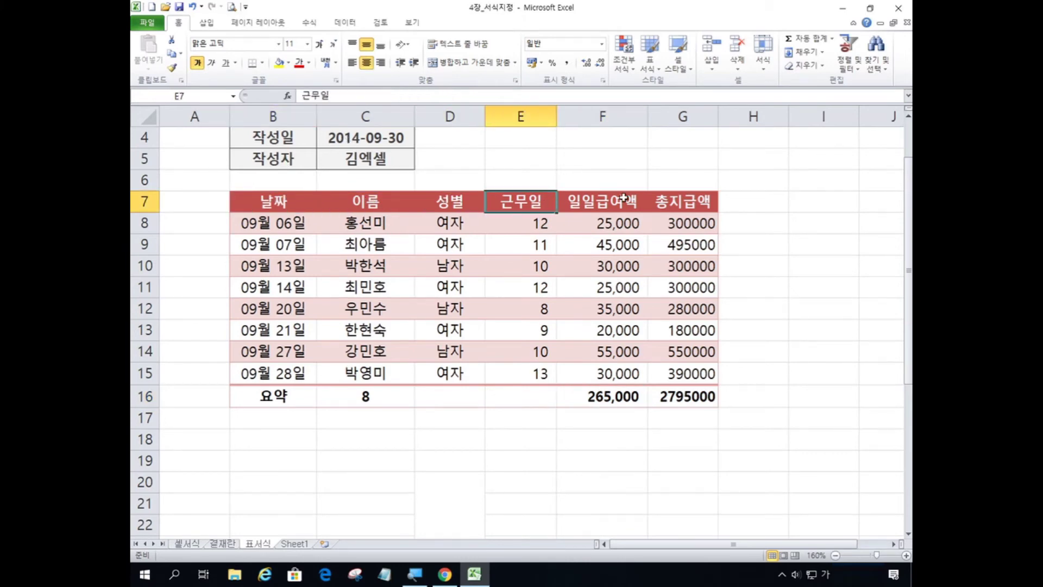
Examine the formulas in the 요약 row and in the 총지급액 column of the converted range
click(286, 399)
click(354, 393)
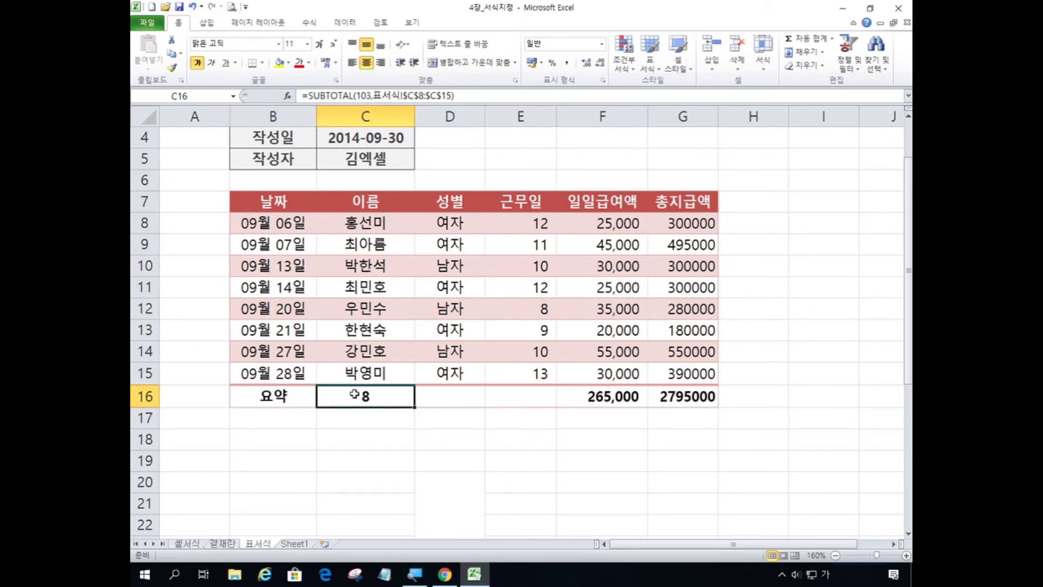
click(459, 392)
click(527, 394)
click(623, 402)
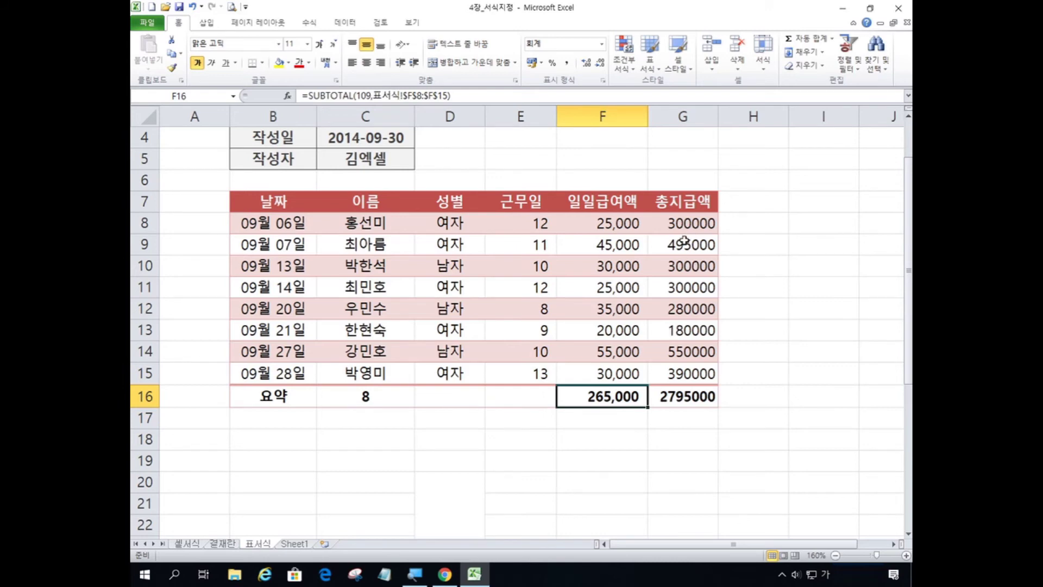
click(680, 398)
click(617, 399)
click(697, 224)
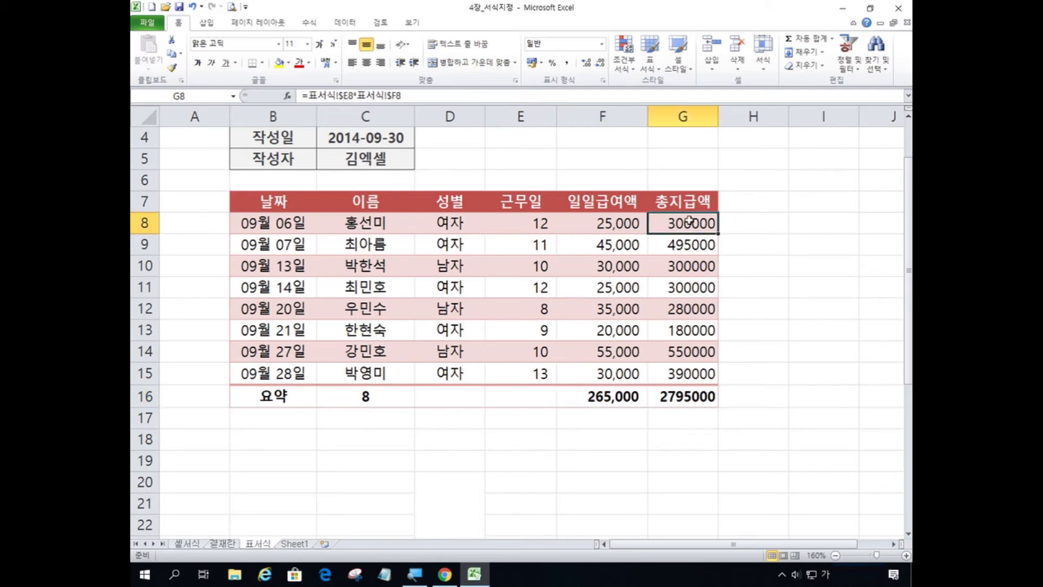
click(690, 262)
click(690, 303)
click(689, 336)
click(678, 227)
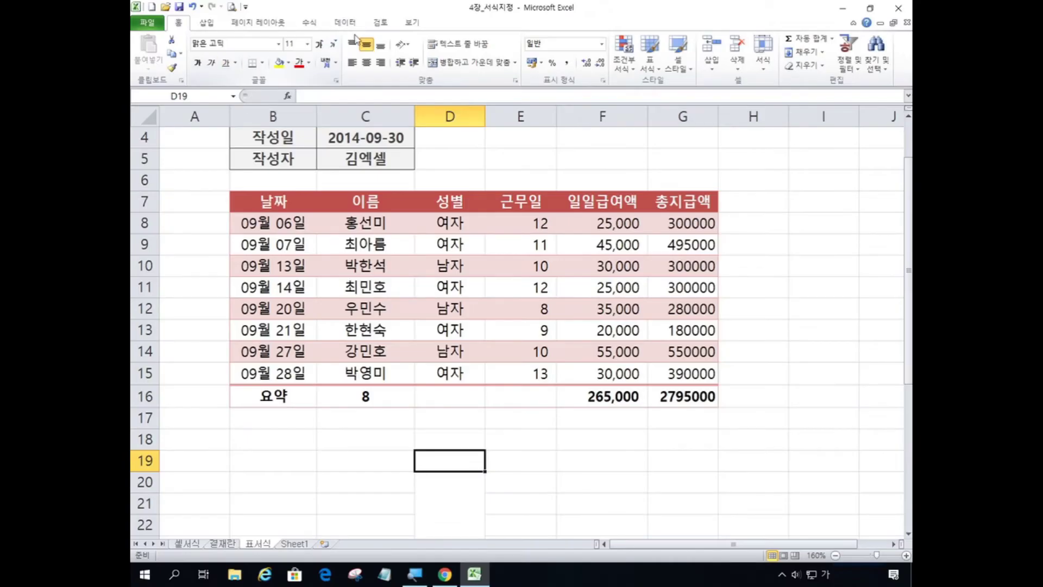
Save the workbook and open 5장_수식과함수 from the 예제파일 folder
click(177, 7)
click(148, 24)
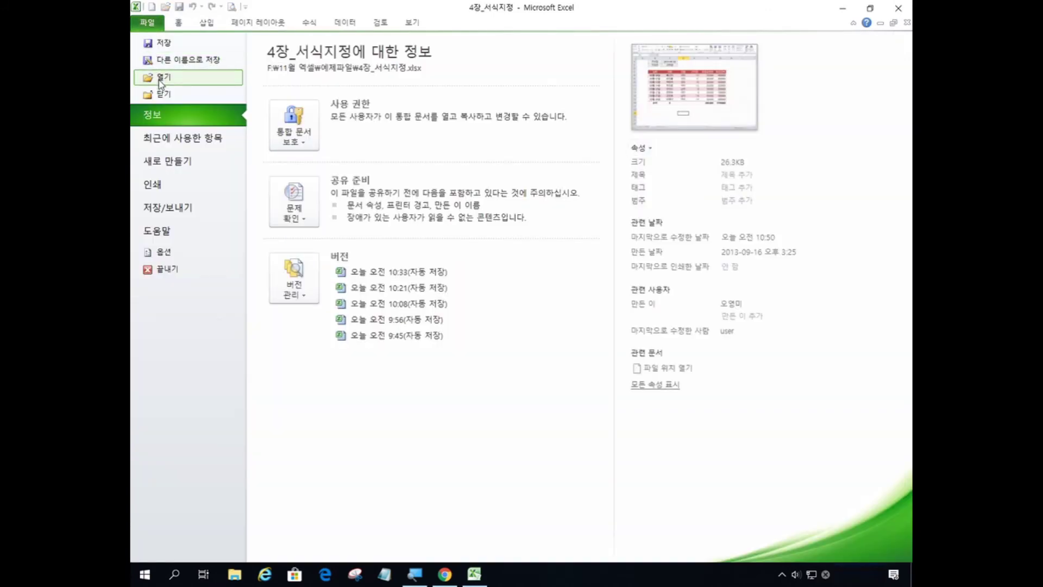
click(161, 79)
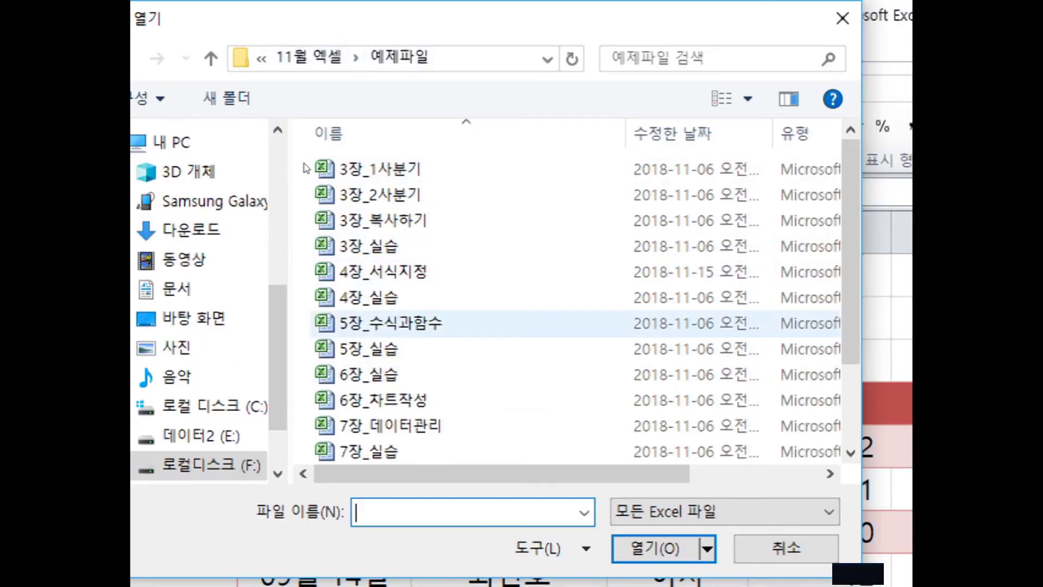
click(391, 323)
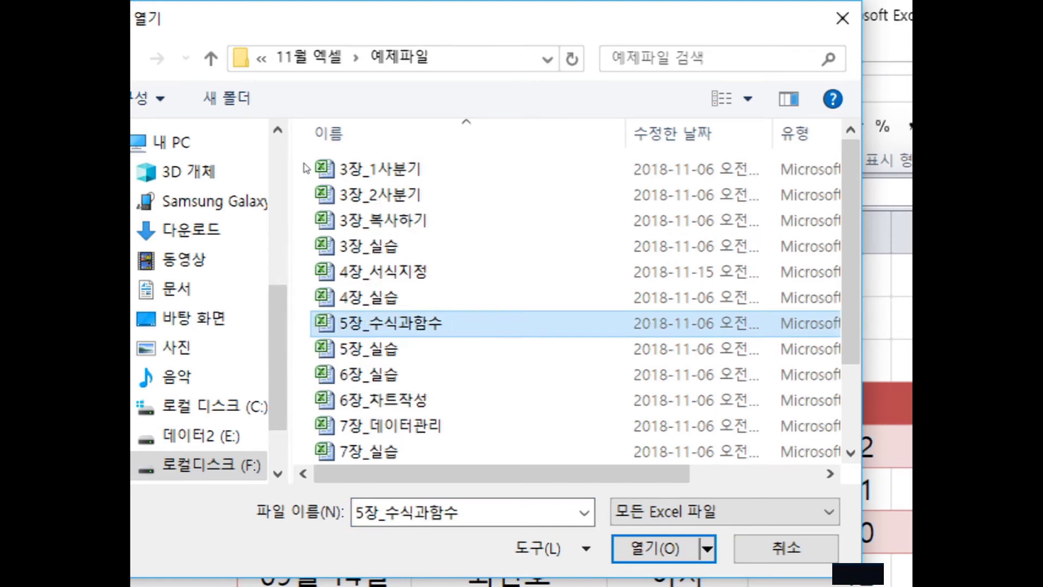
key(Return)
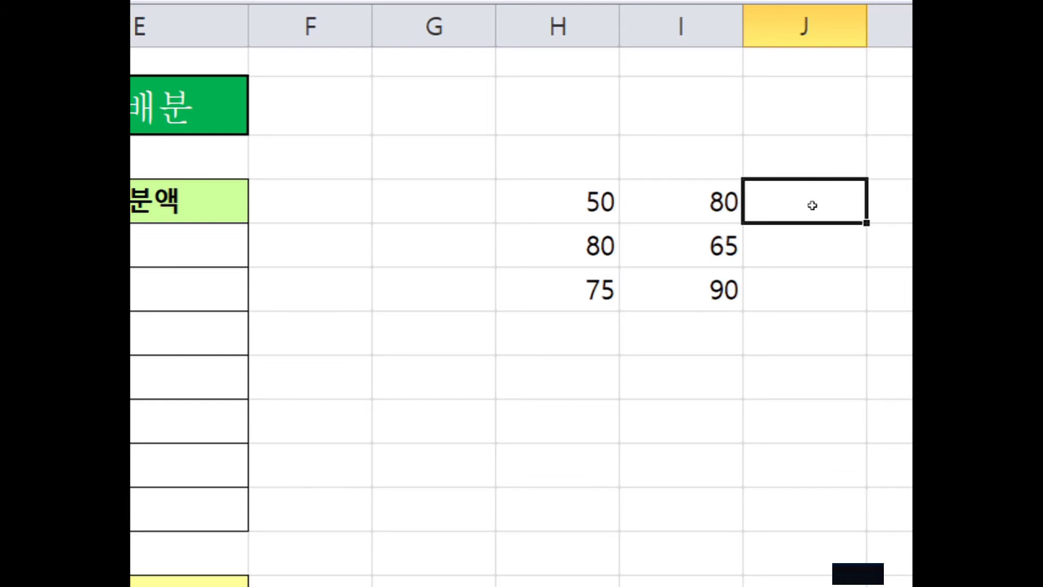
Enter the formula =H4+I4 in cell J4 to add the two values in row 4
click(812, 205)
click(812, 205)
click(813, 205)
click(812, 205)
text(=)
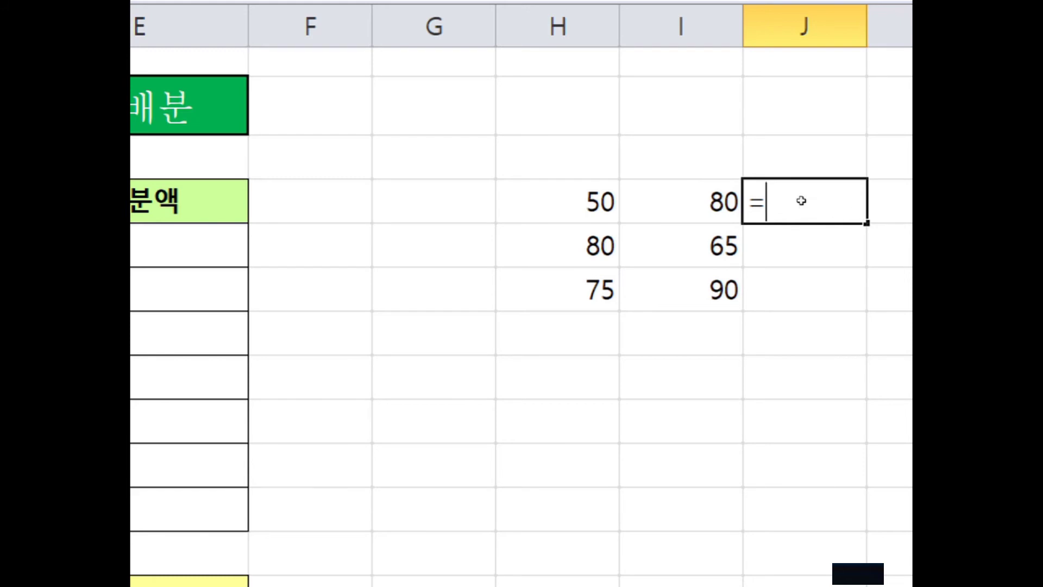
key(Left)
key(Left)
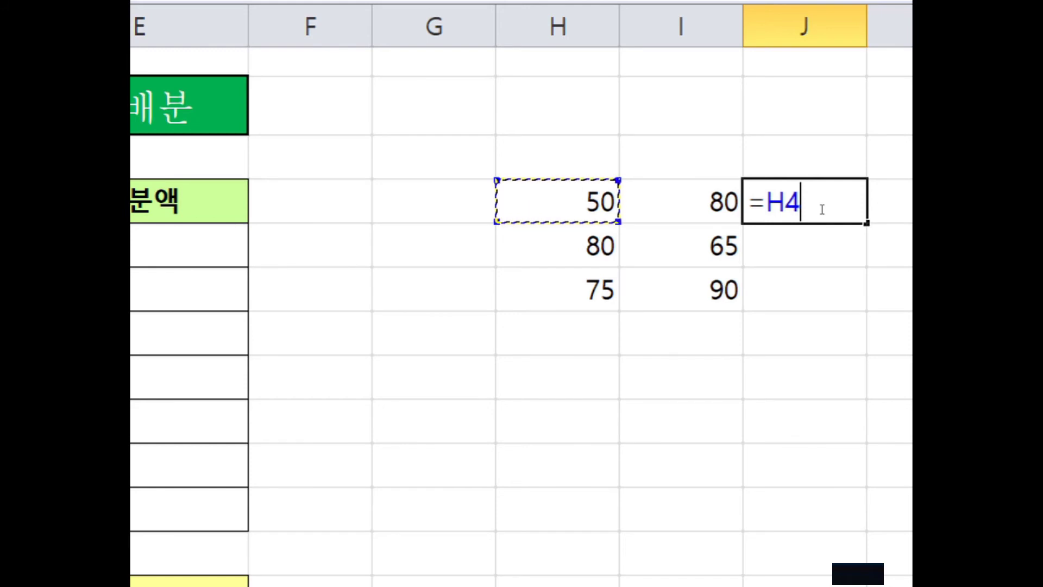
text(+)
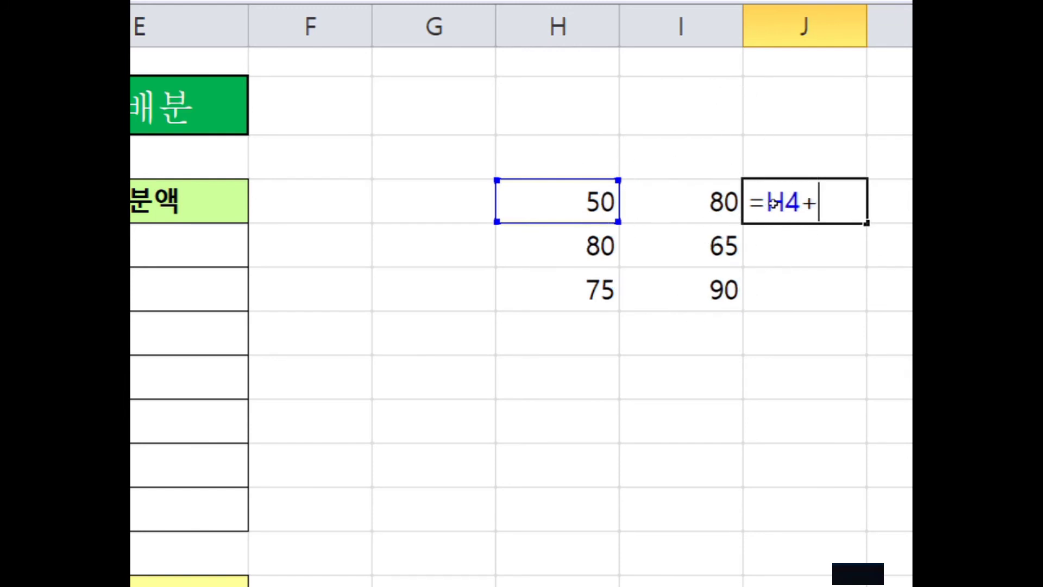
click(701, 201)
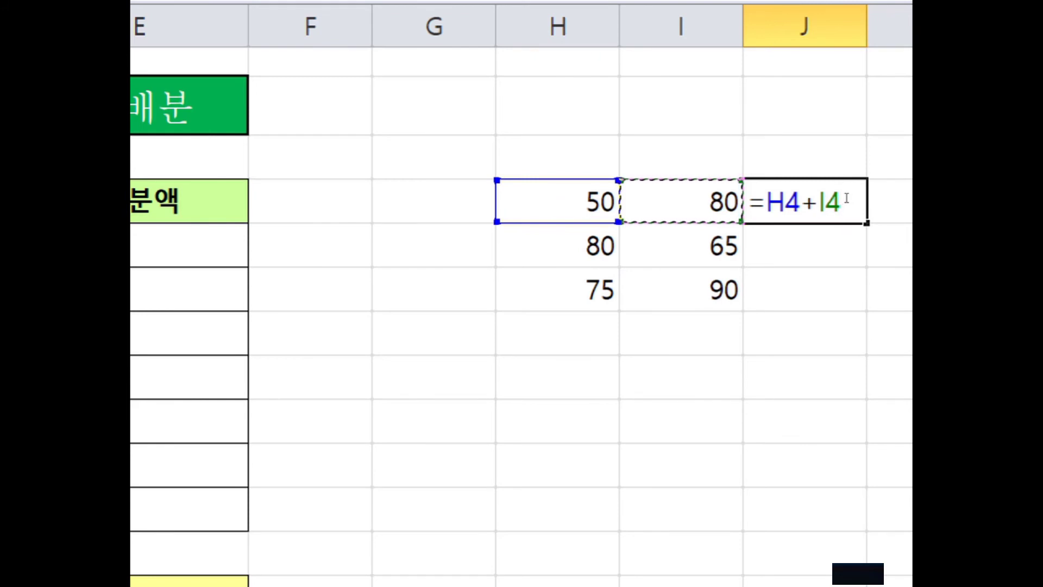
key(Return)
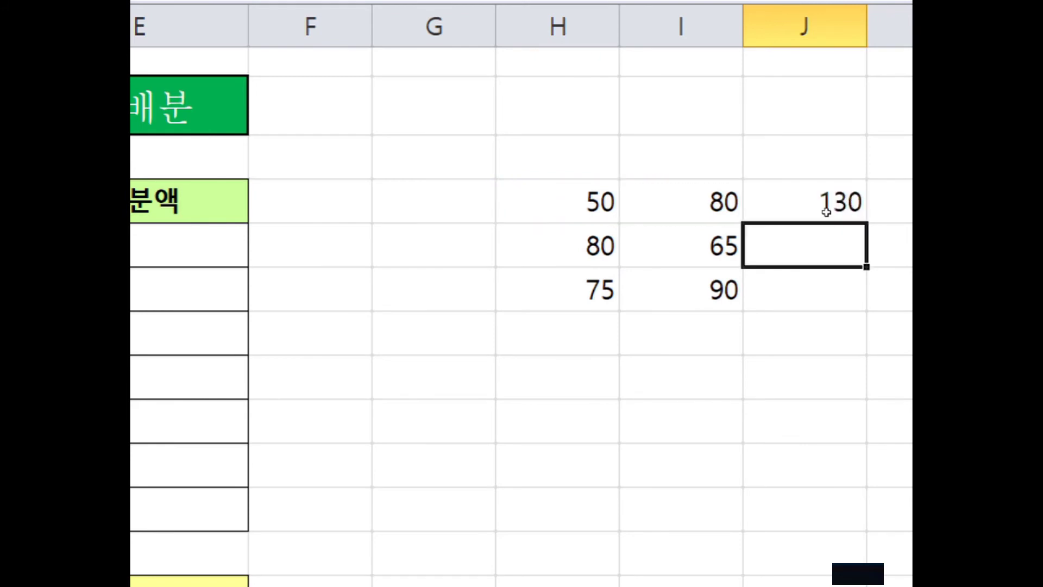
Copy the addition formula in J4 down to J6
click(826, 211)
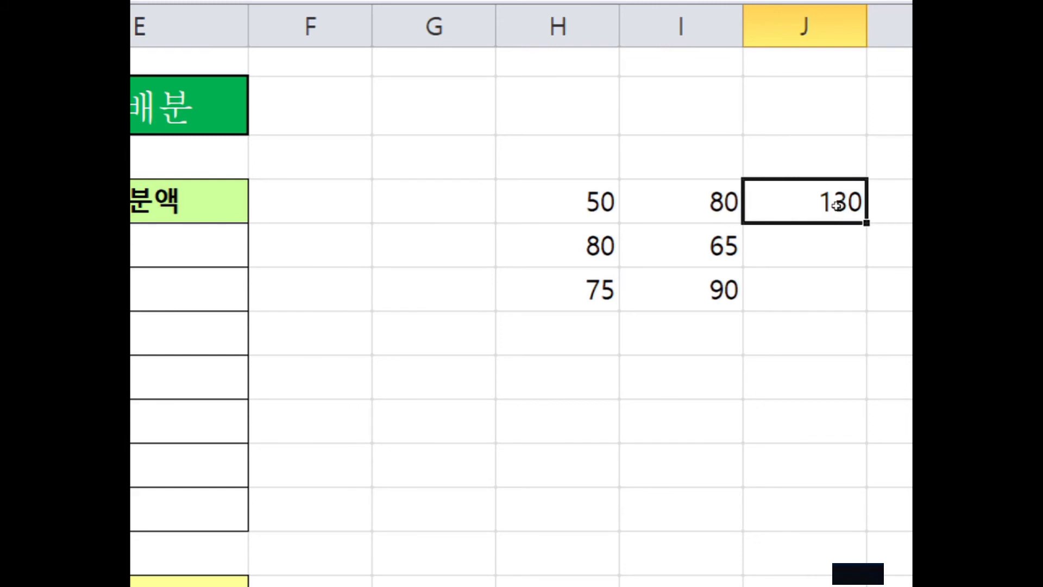
click(837, 204)
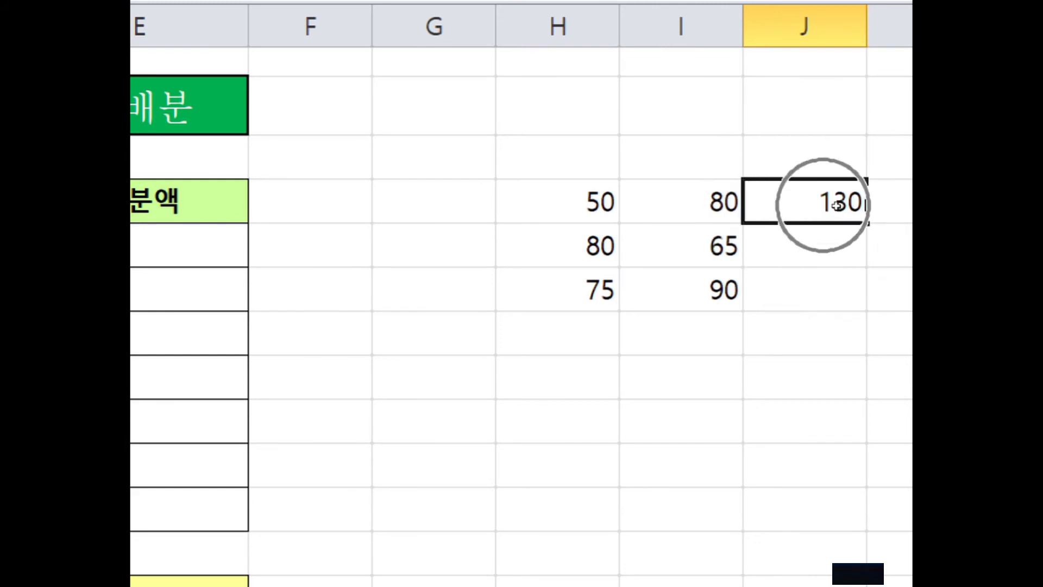
key(Return)
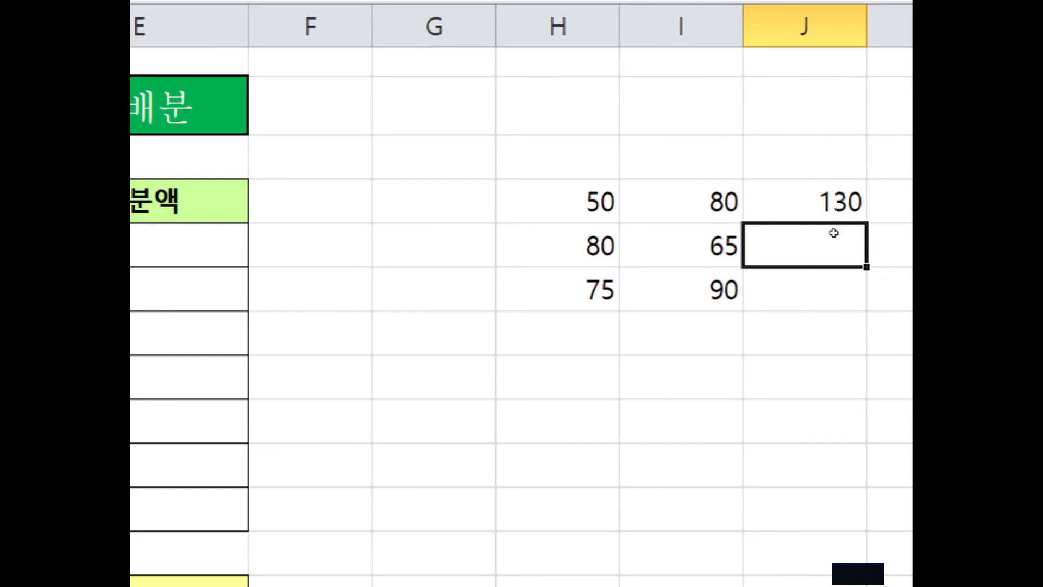
key(Up)
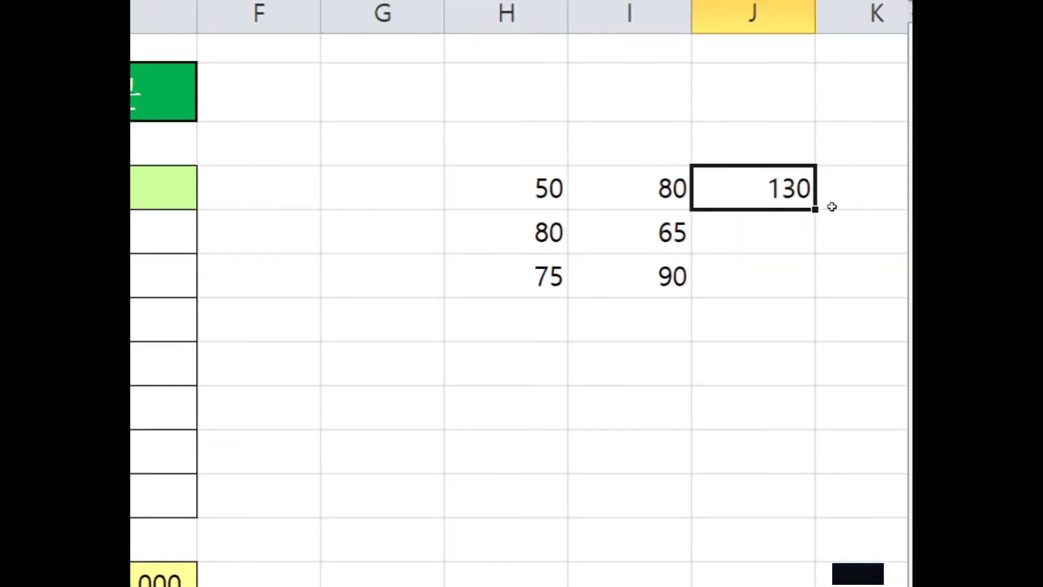
click(832, 206)
click(832, 206)
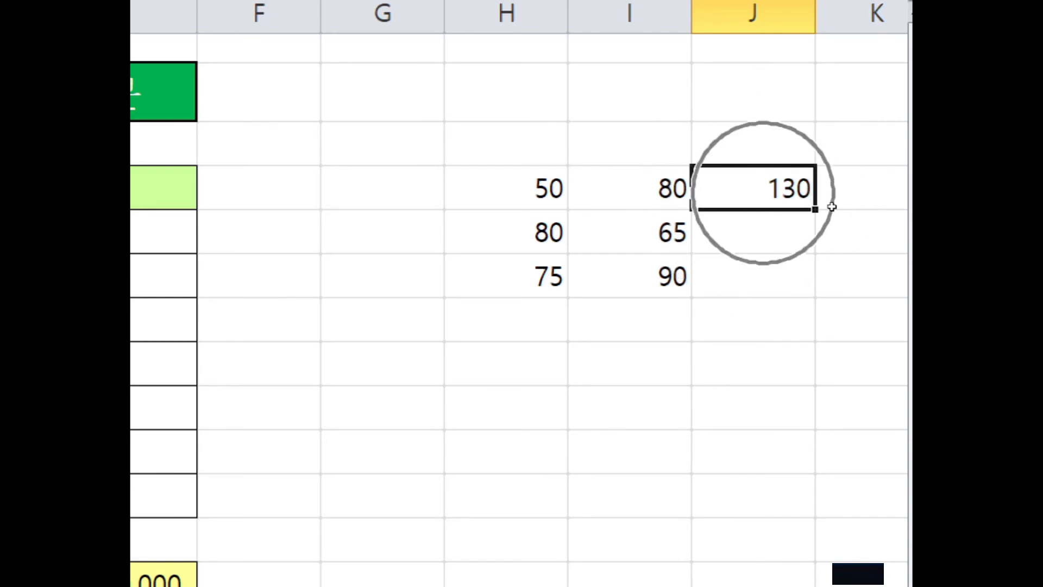
click(832, 207)
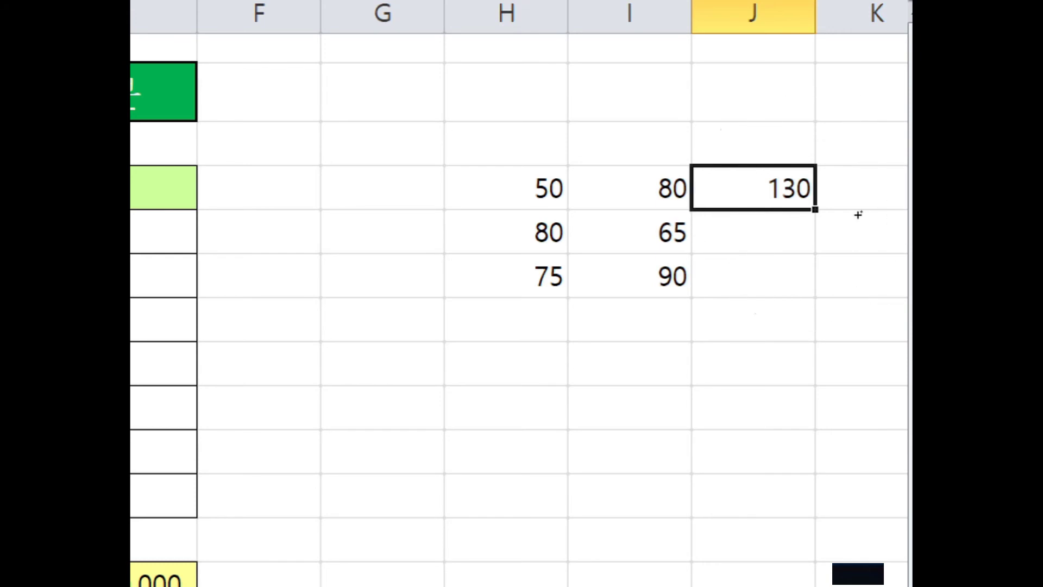
drag(858, 215, 855, 260)
Compare the cell references in the formulas of J4, J5 and J6
click(771, 188)
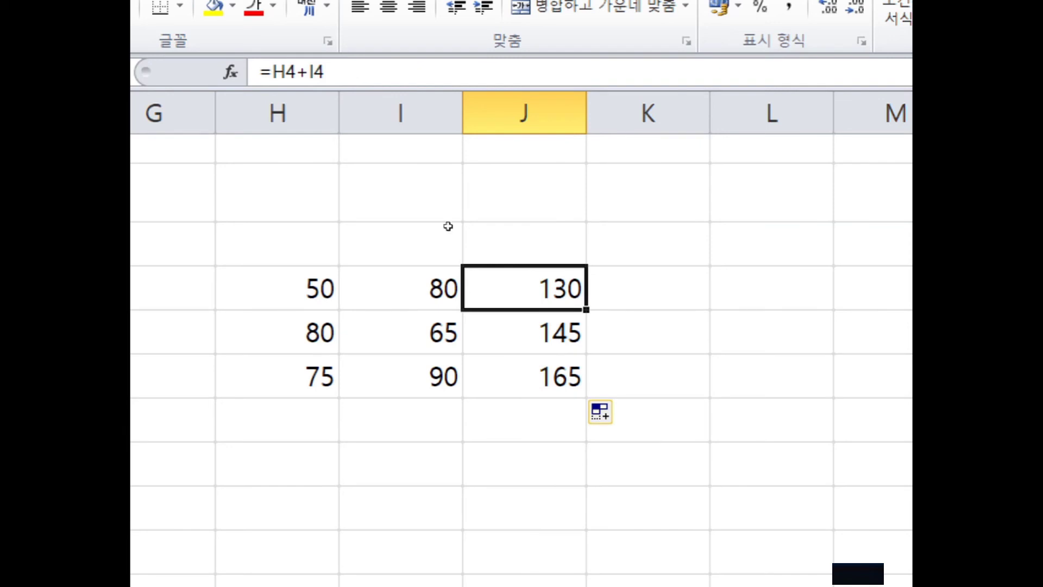
key(Down)
key(Down)
key(Up)
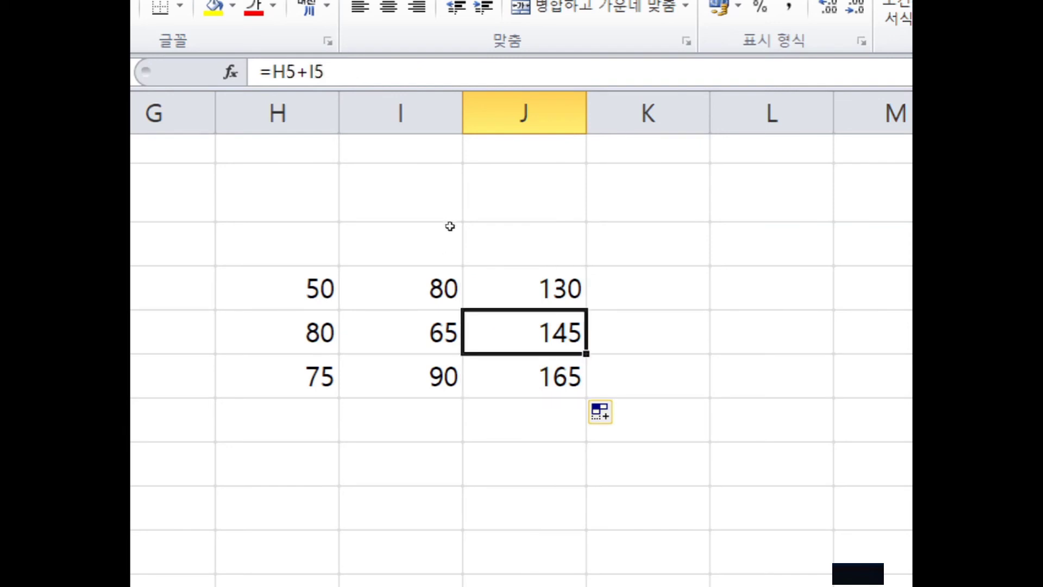
key(Down)
key(Up)
key(Down)
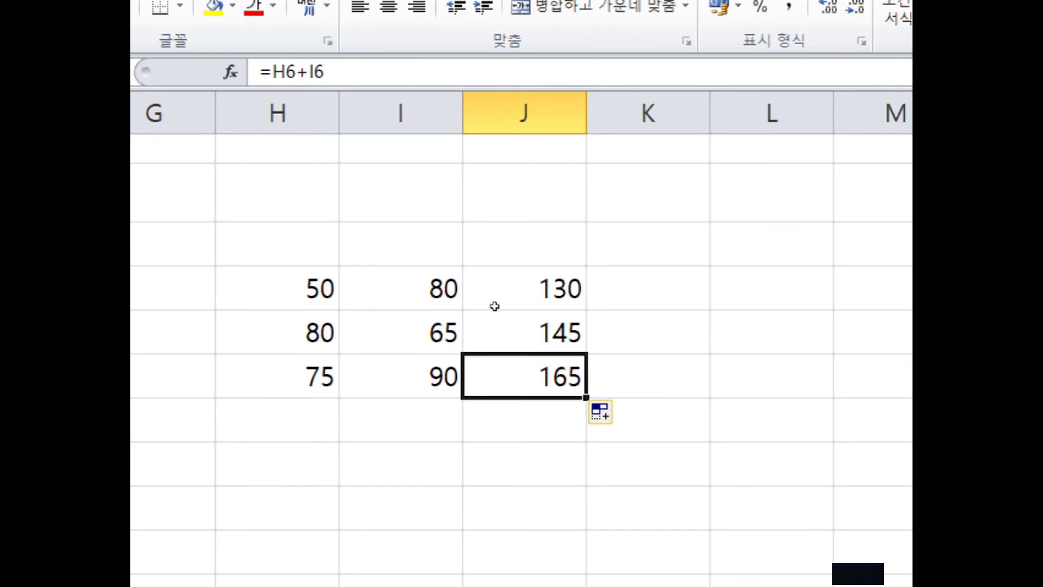
Enter the formula =J4+J5+J6 in J7 to total the three row sums
key(Down)
text(=)
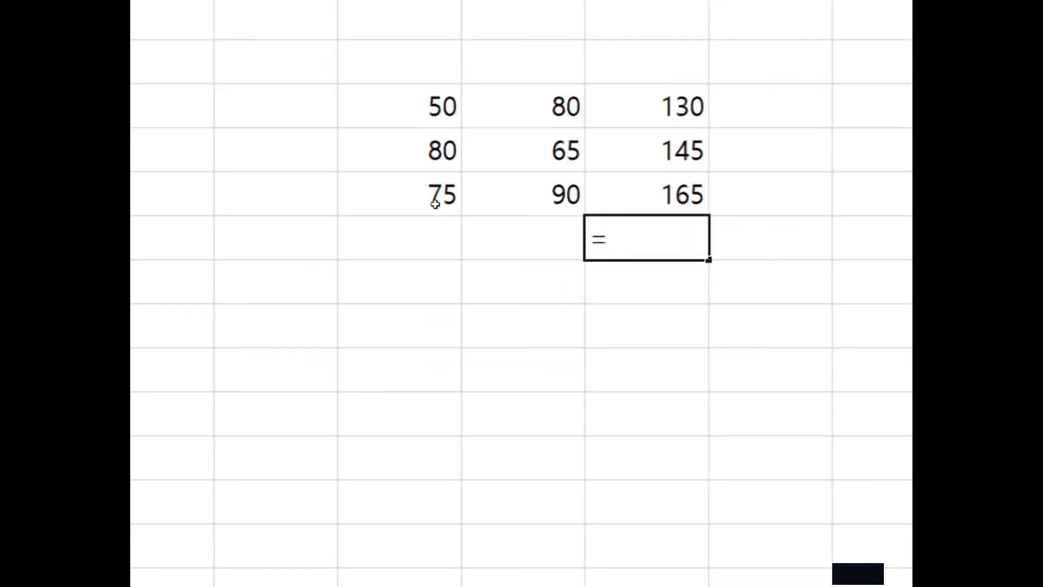
key(Up)
key(Up)
key(Up)
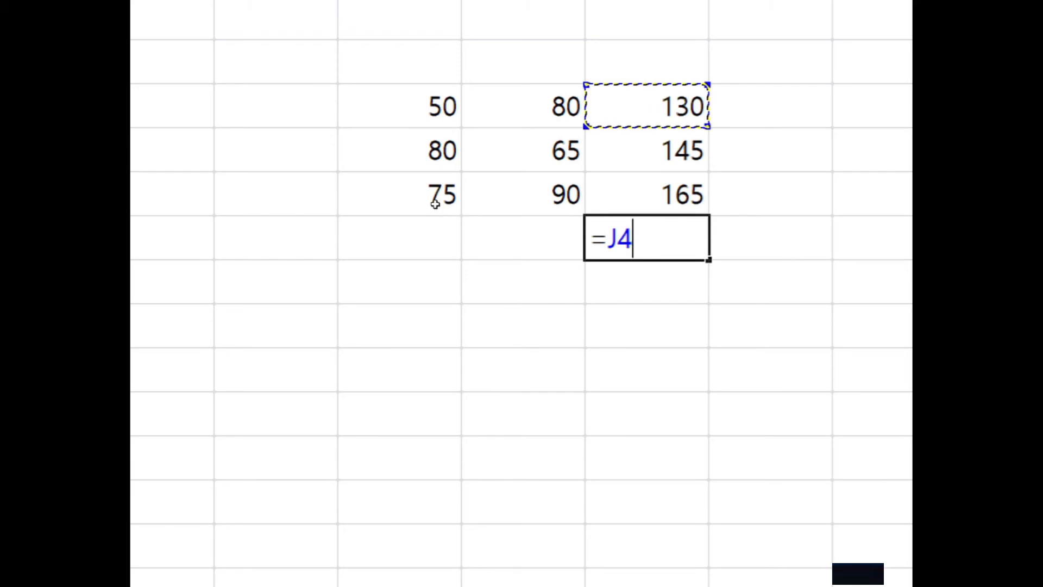
text(+)
key(Up)
key(Up)
text(+)
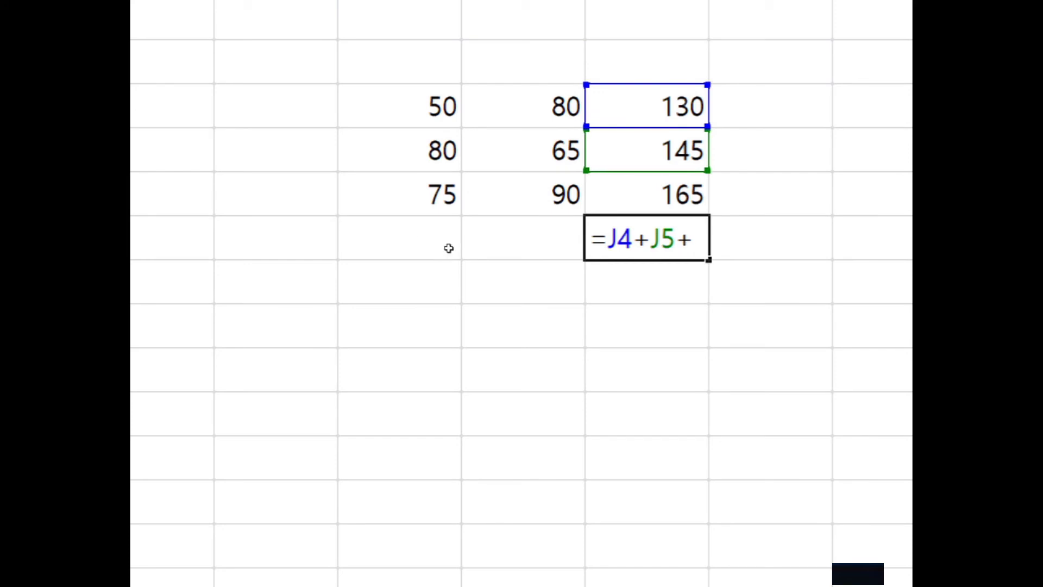
key(Up)
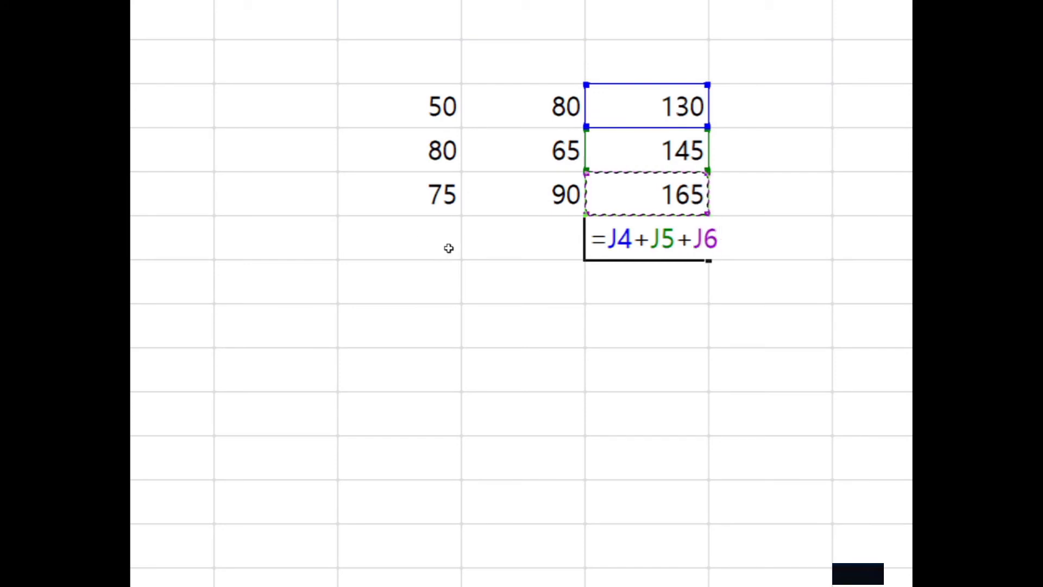
key(Return)
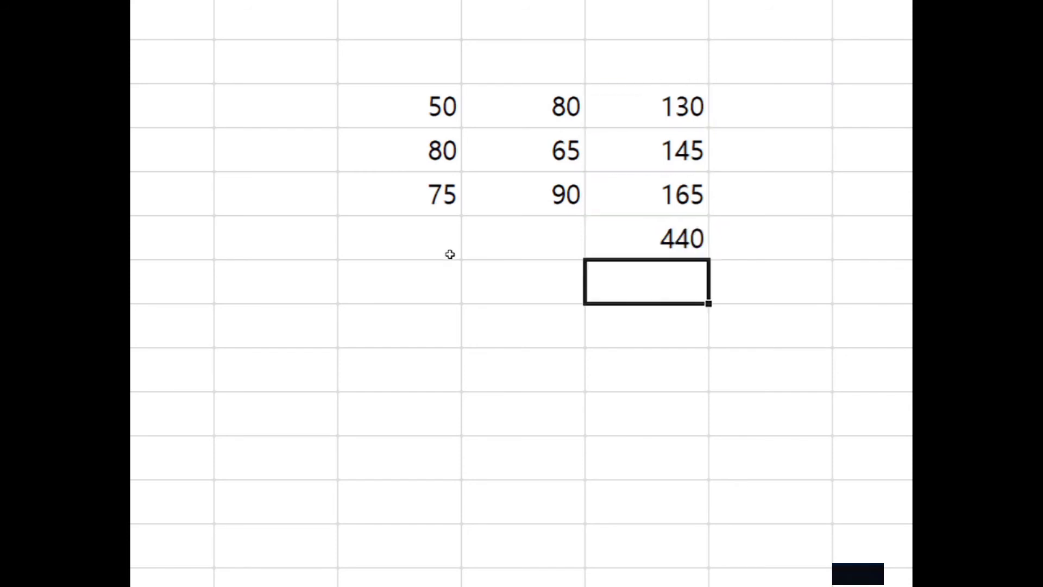
Inspect which cells the total formula in J7 refers to, leaving the formula as it is
key(Up)
key(F2)
key(Left)
key(Left)
key(Left)
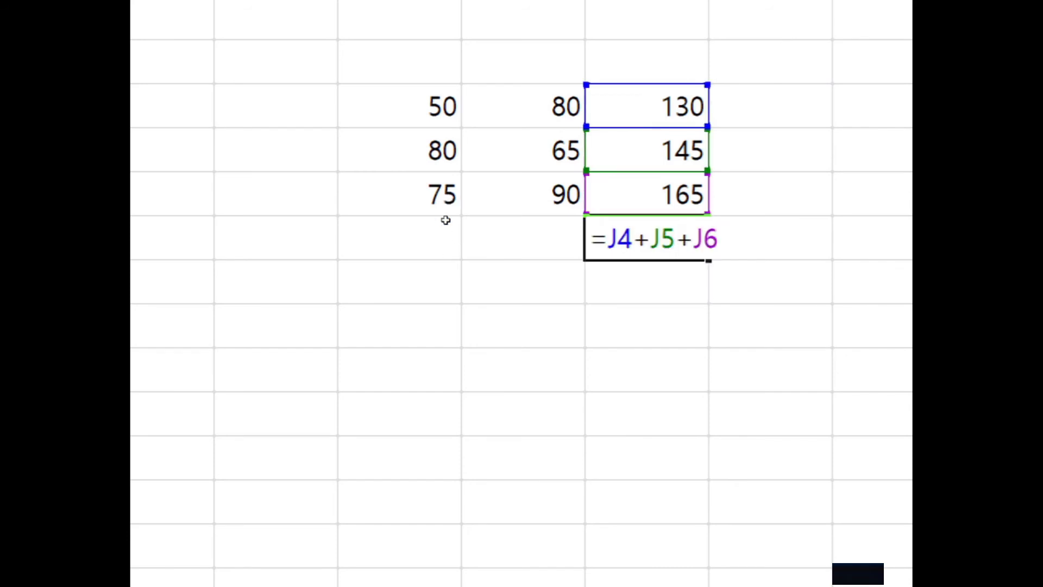
key(Return)
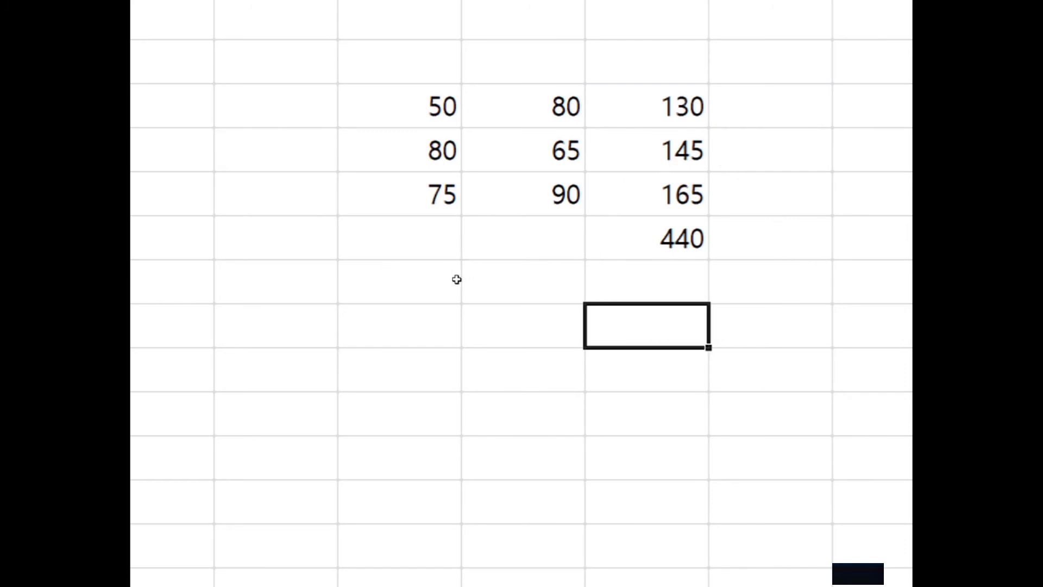
Change the value in H4 to 70
key(ctrl+Up)
key(ctrl+Up)
key(ctrl+Left)
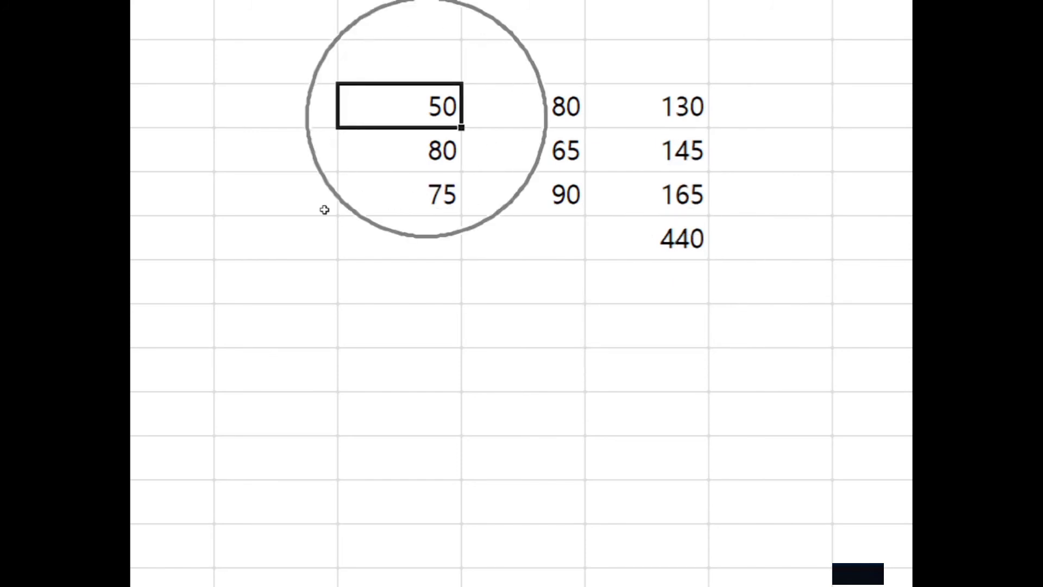
text(70)
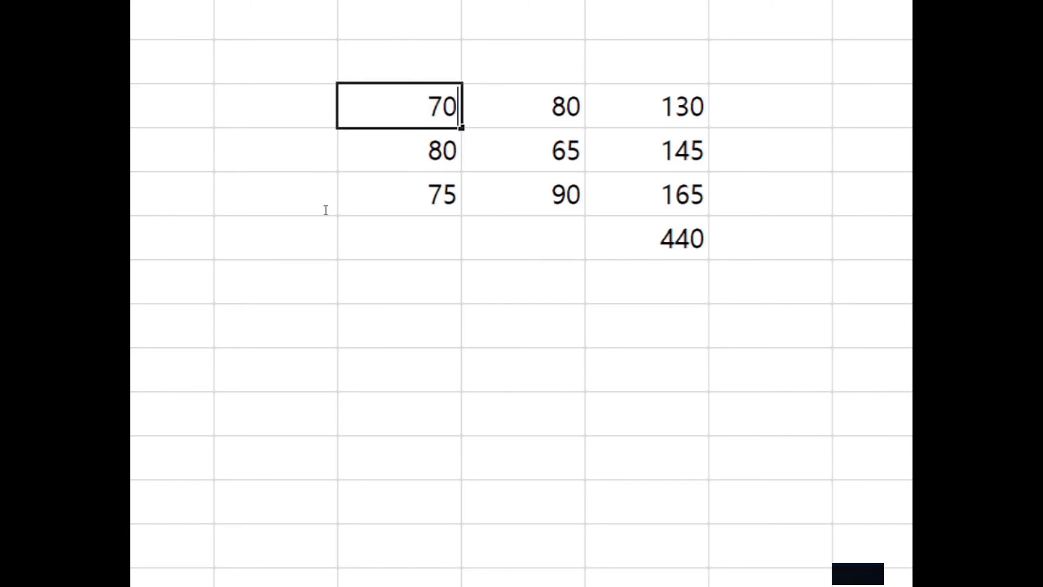
key(Return)
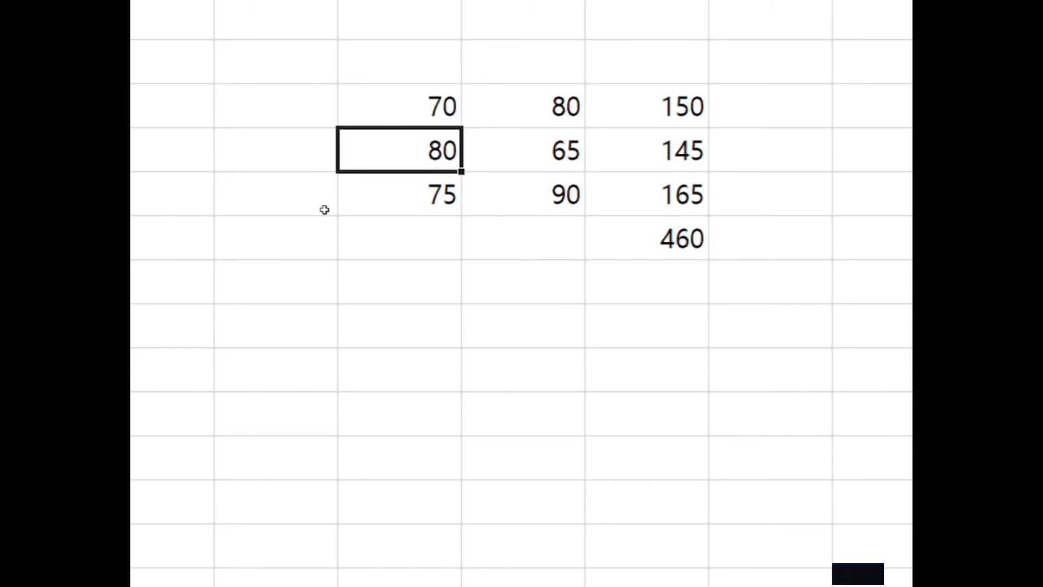
Enter the formula =J7/J4 in K4 to divide the total by the first row's sum
key(Up)
key(Right)
key(Right)
key(Right)
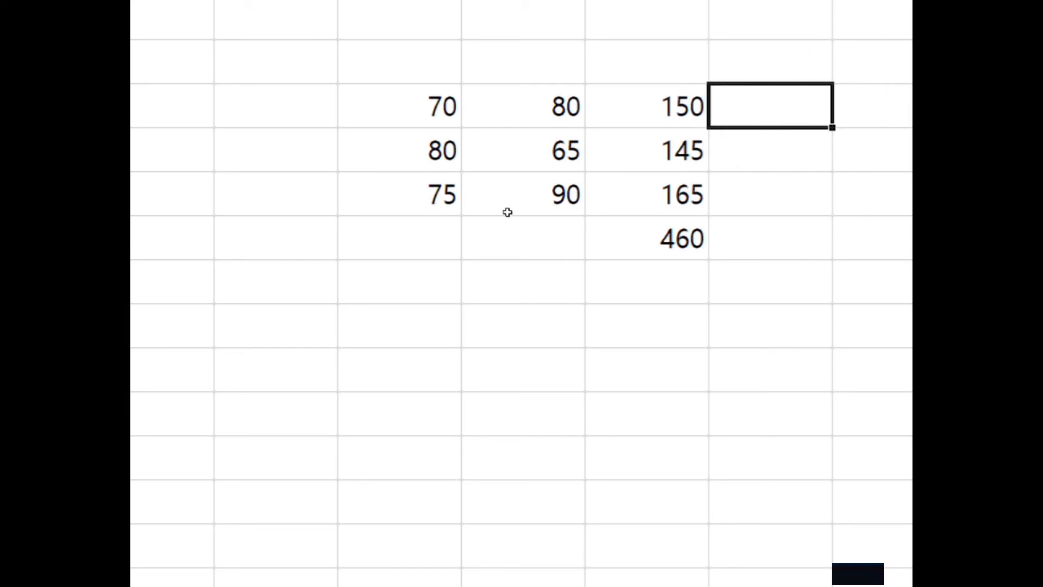
text(=)
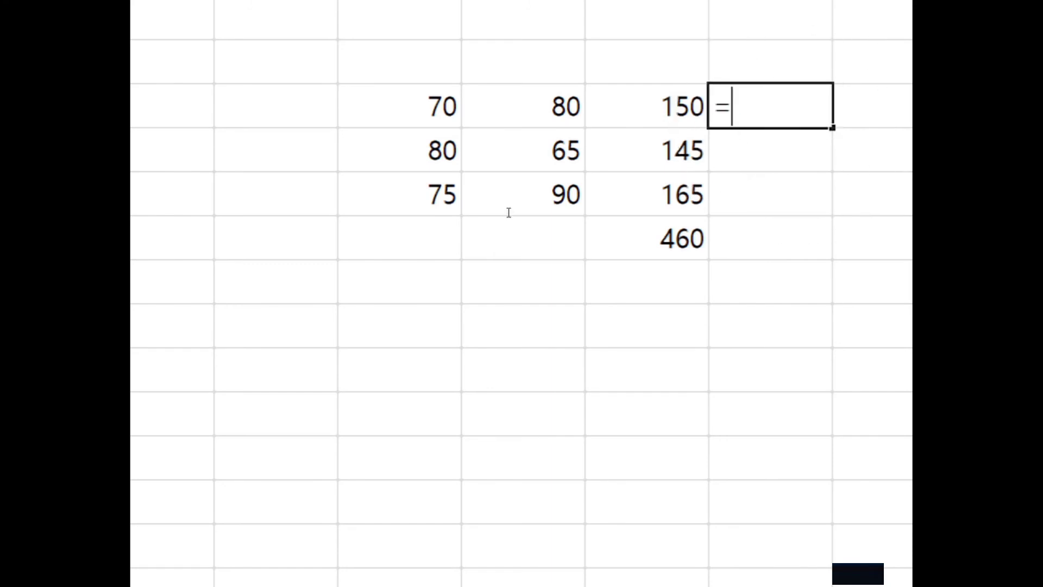
key(Down)
key(Down)
key(Down)
key(Left)
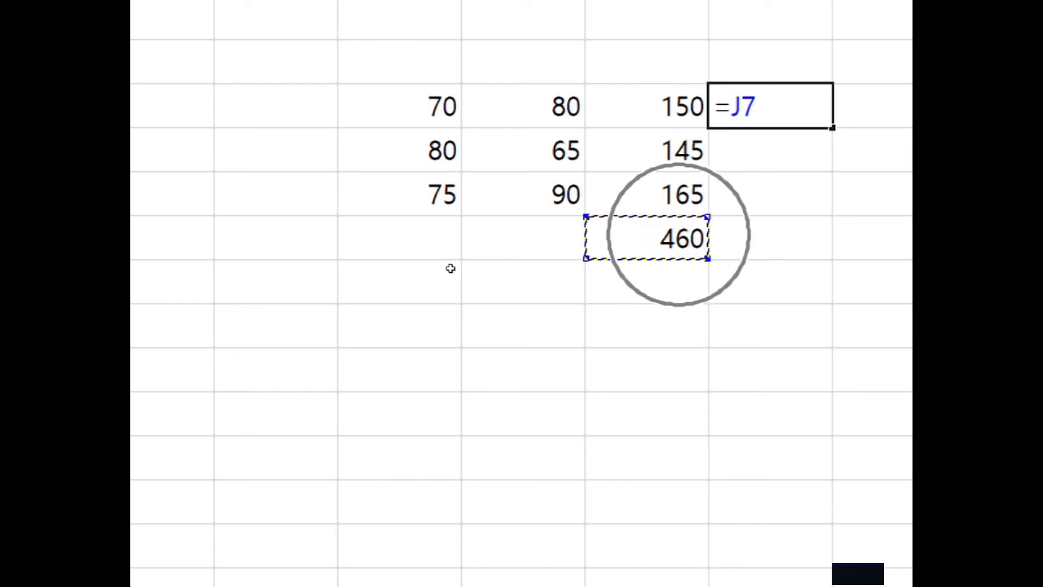
text(/)
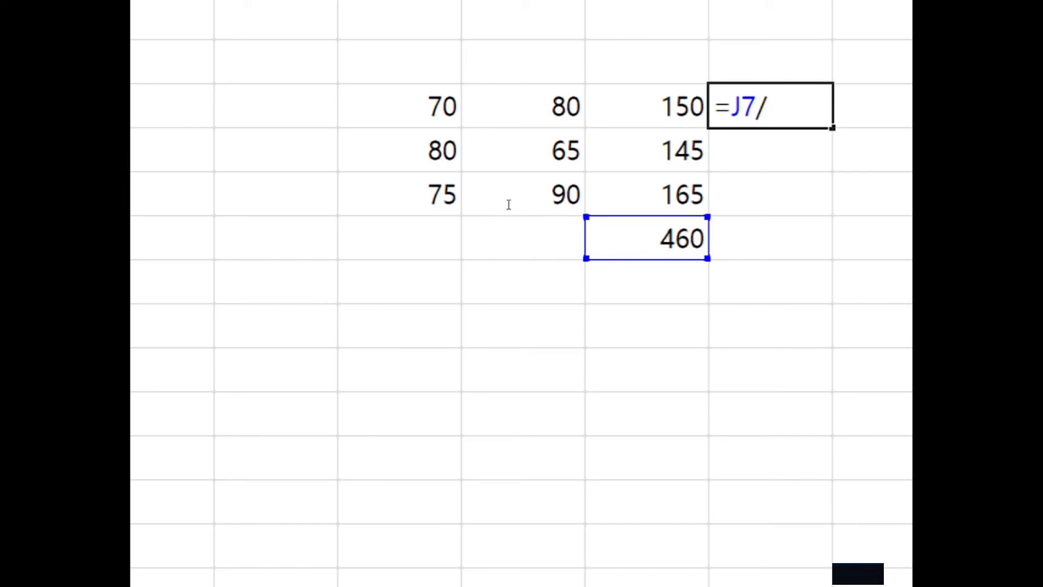
key(Left)
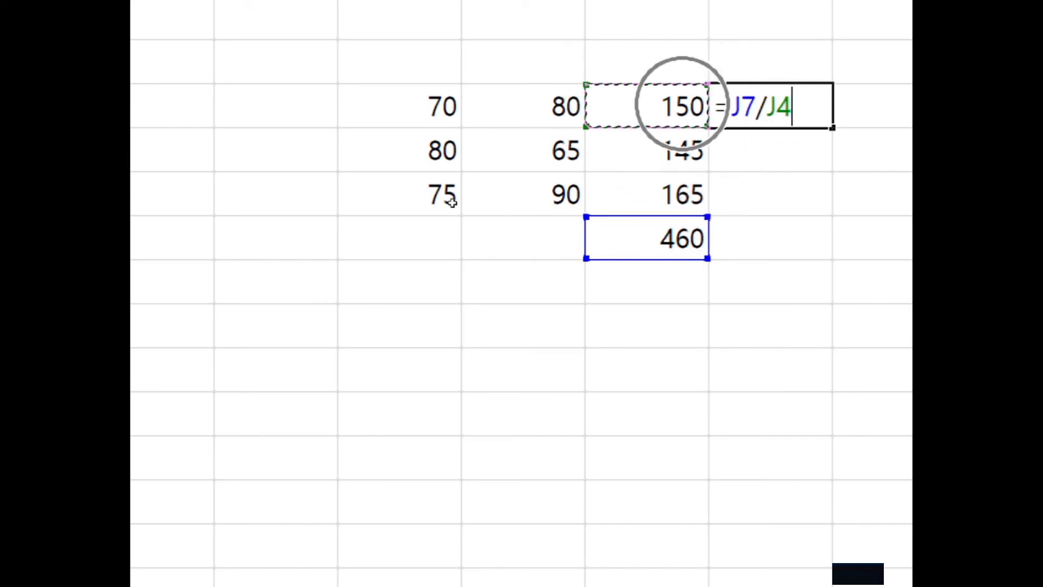
key(Return)
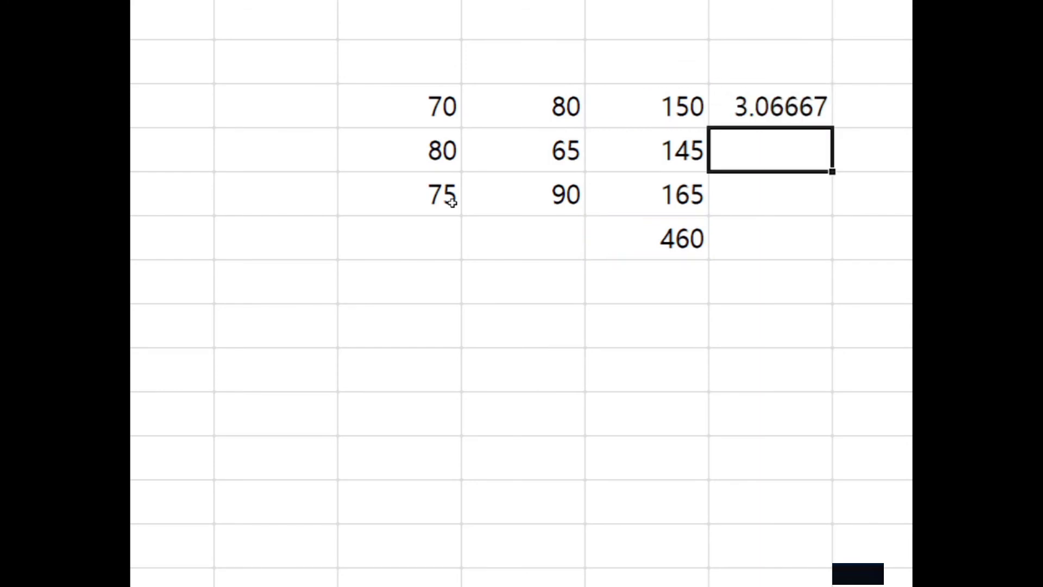
Copy the division formula in K4 down to K6
key(Up)
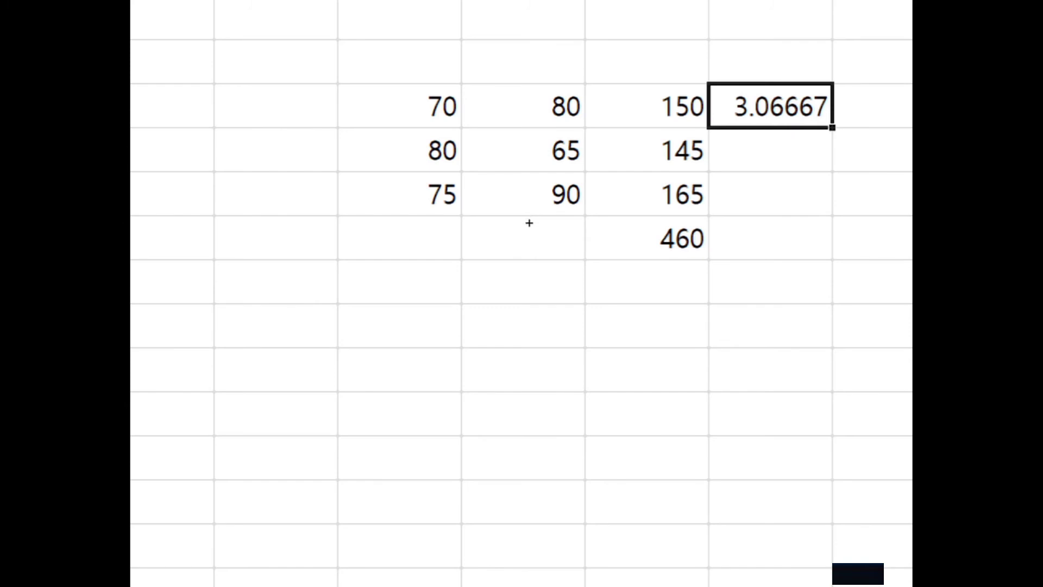
drag(832, 127, 831, 201)
key(Down)
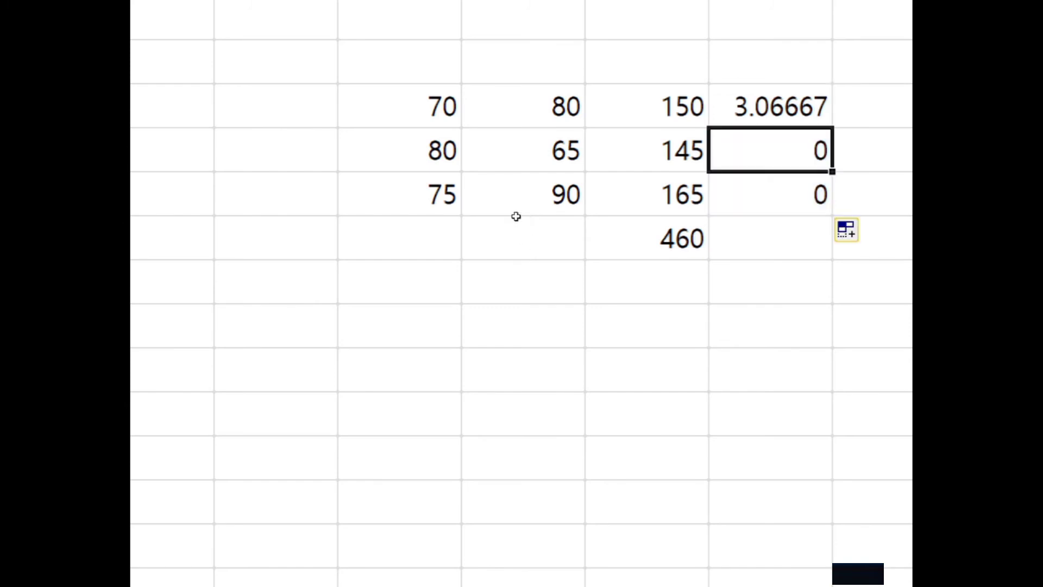
Examine how the relative references shifted in the copied formulas of K5 and K6
key(Down)
key(Up)
key(Down)
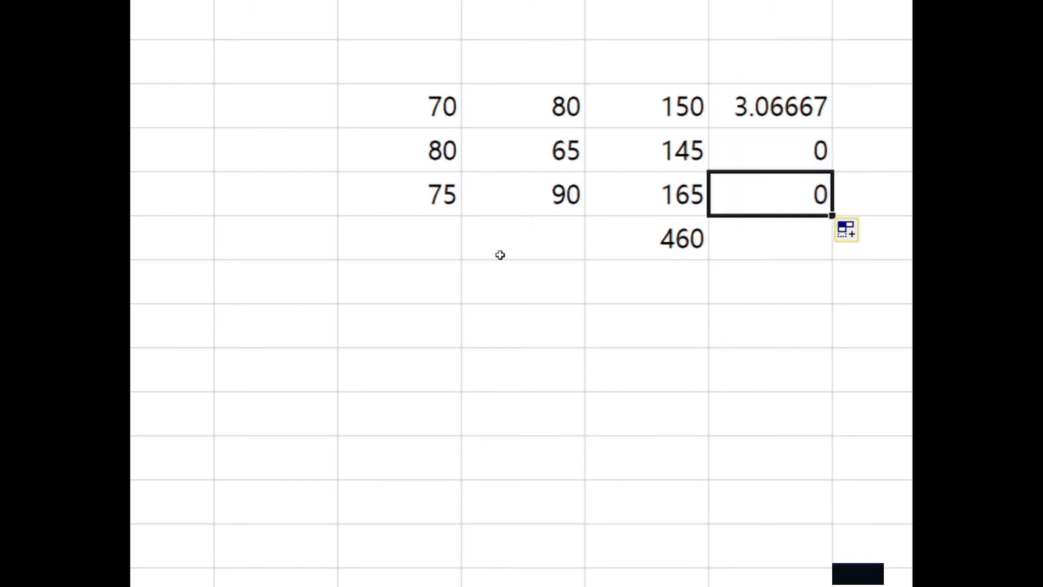
key(Up)
key(Down)
key(Up)
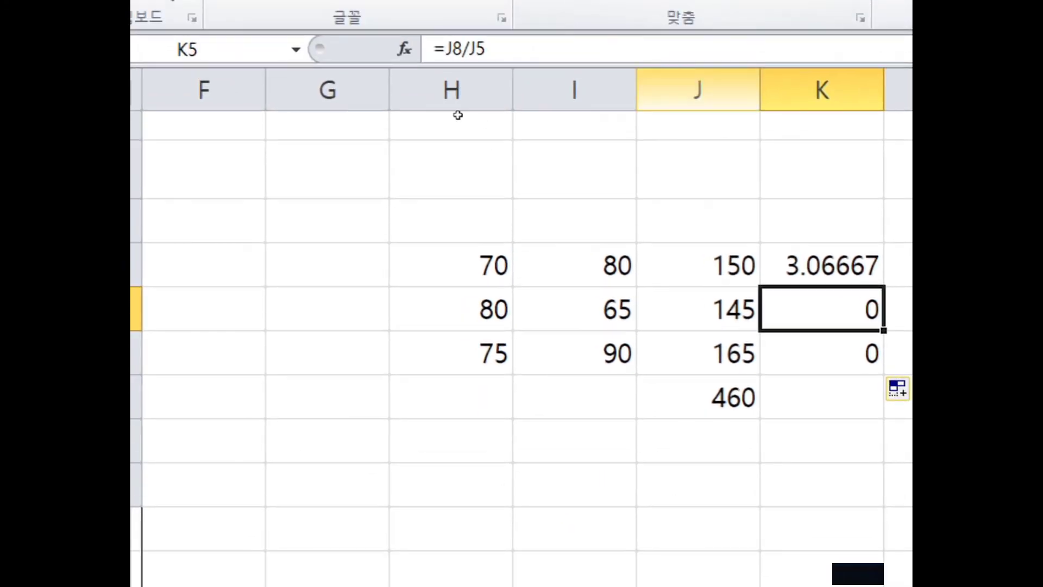
key(Down)
key(Up)
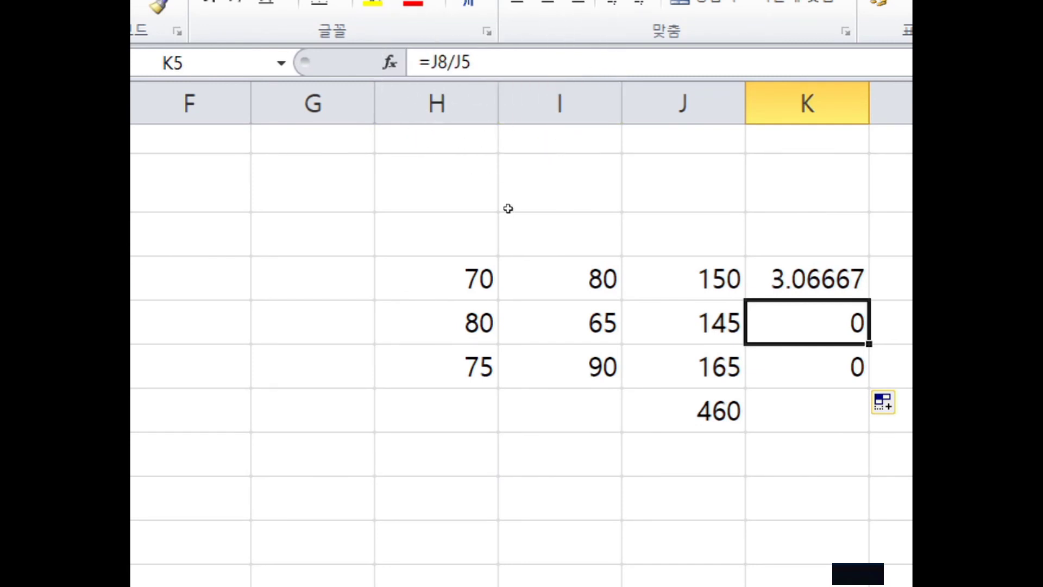
Compare the formulas in K4 and K5, and check the cell J8 that the copied formula refers to
key(Up)
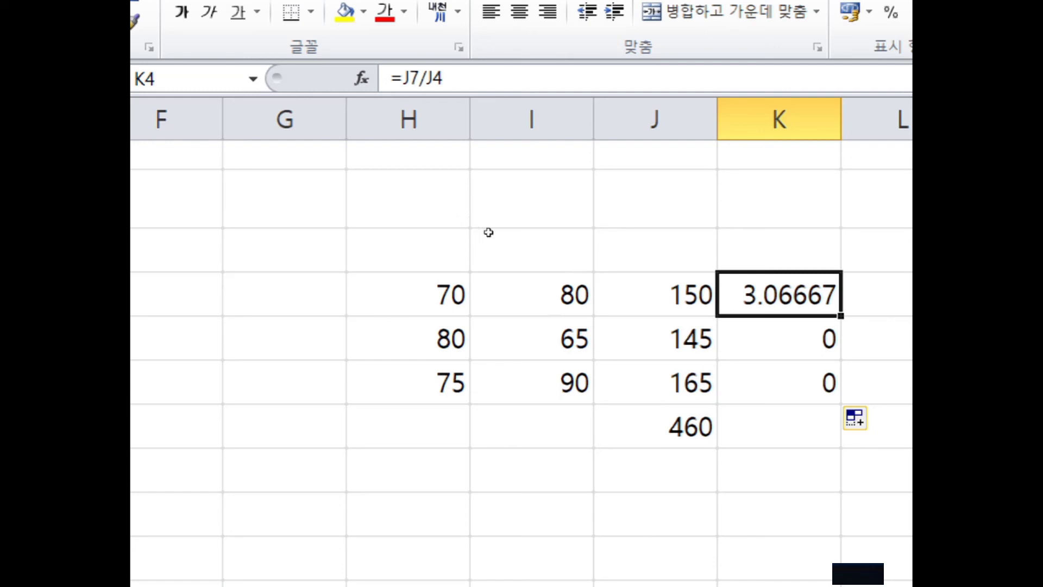
key(Down)
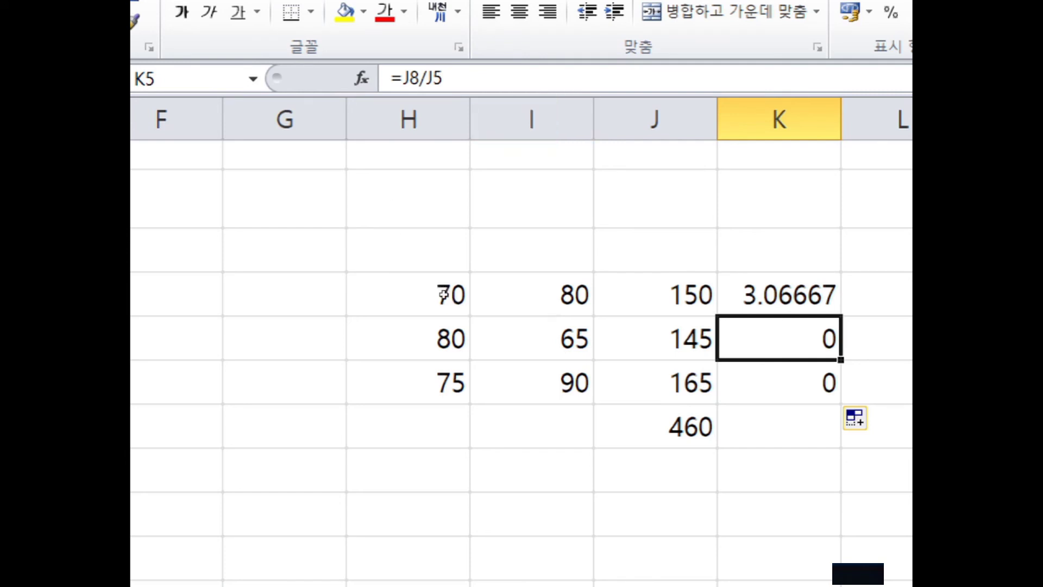
key(Left)
key(Down)
key(Down)
key(Down)
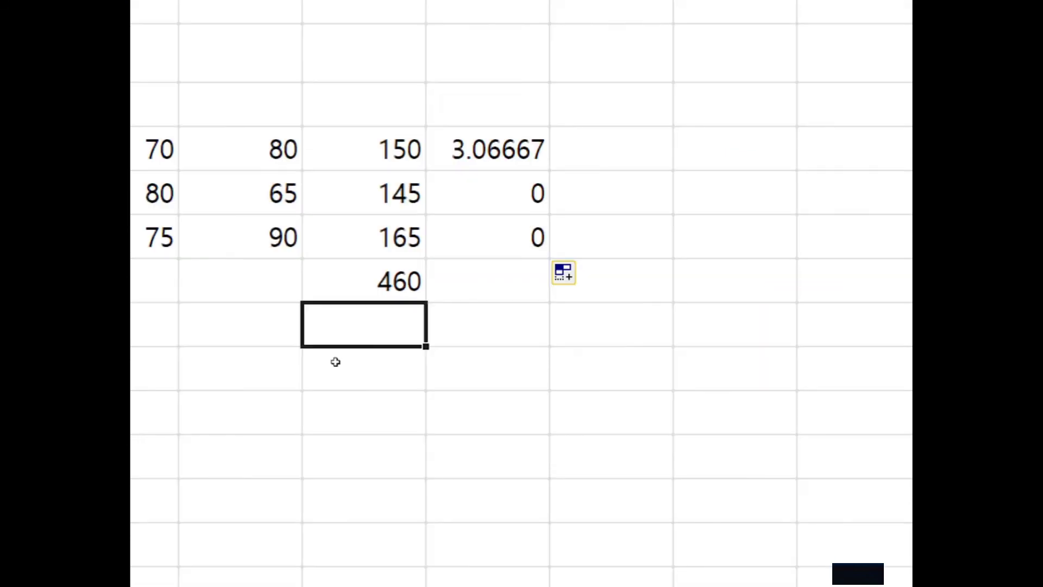
Clear the division formulas from K4:K6
drag(516, 207, 512, 248)
key(Delete)
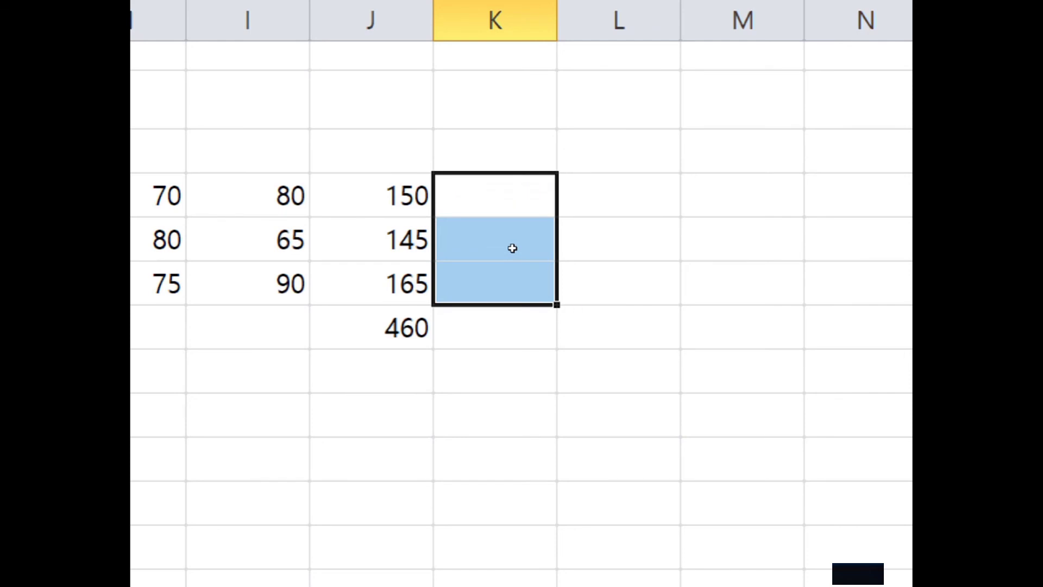
Enter the formula =$J$7/J4 in K4, with the reference to the total made absolute
click(494, 207)
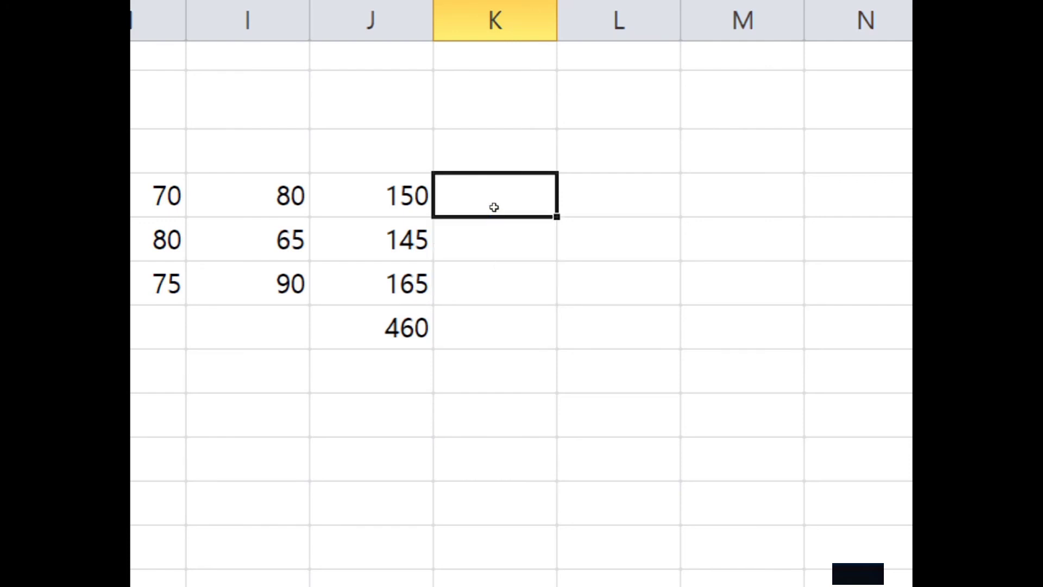
click(493, 207)
click(494, 207)
click(493, 207)
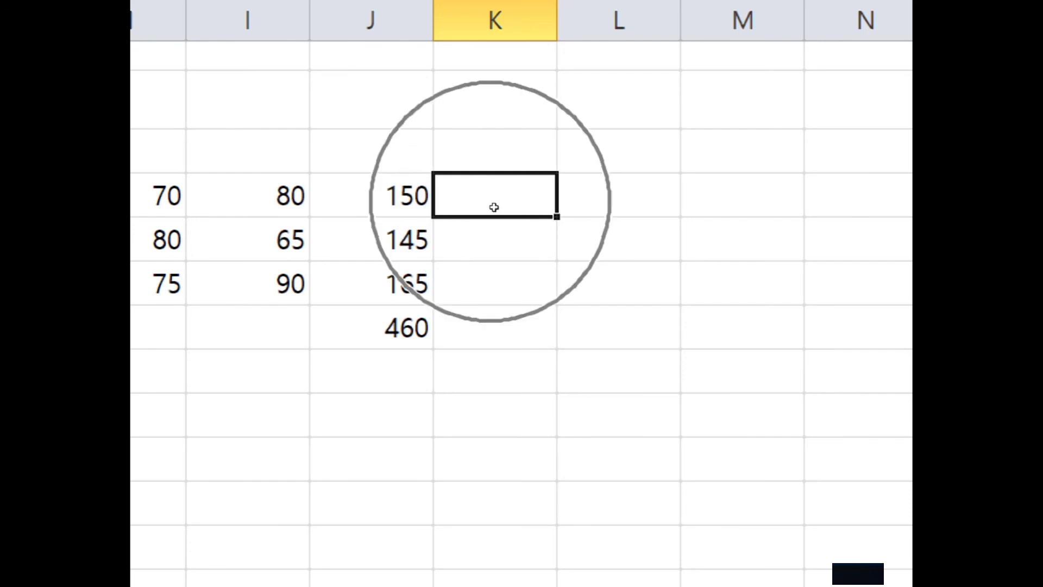
click(494, 207)
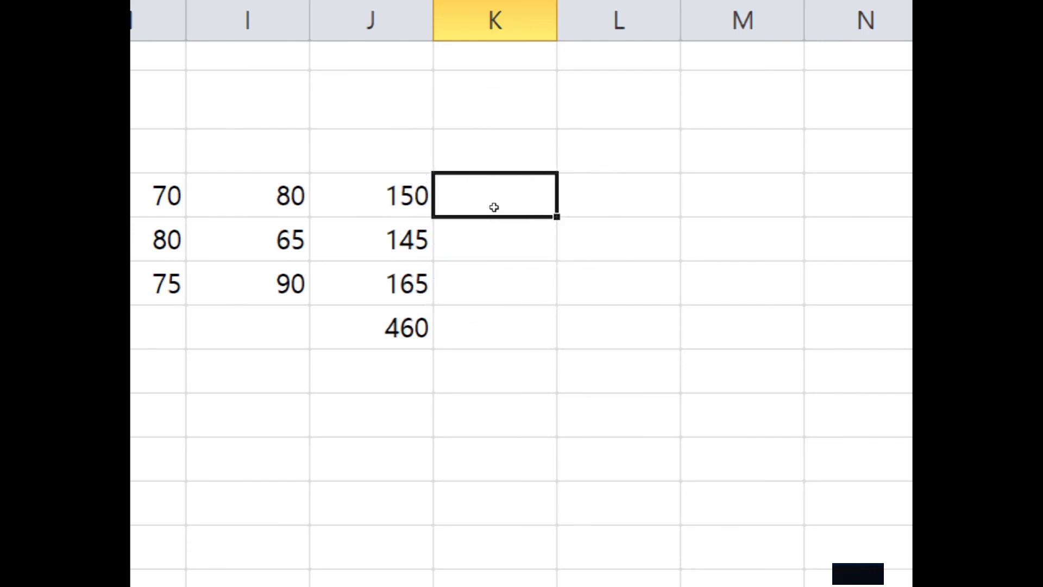
click(494, 207)
click(494, 207)
text(=)
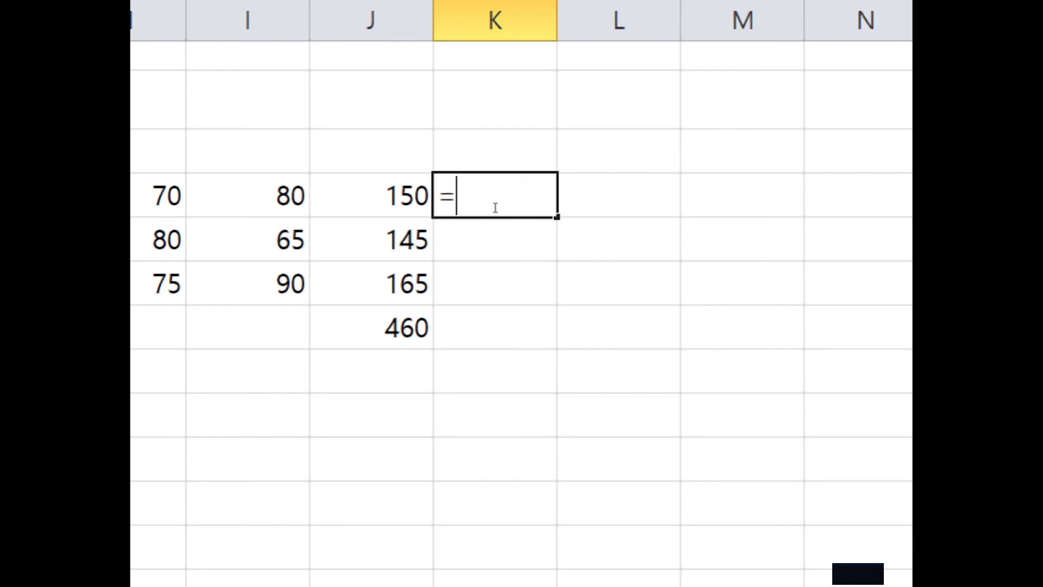
key(Left)
key(Down)
key(Down)
key(Down)
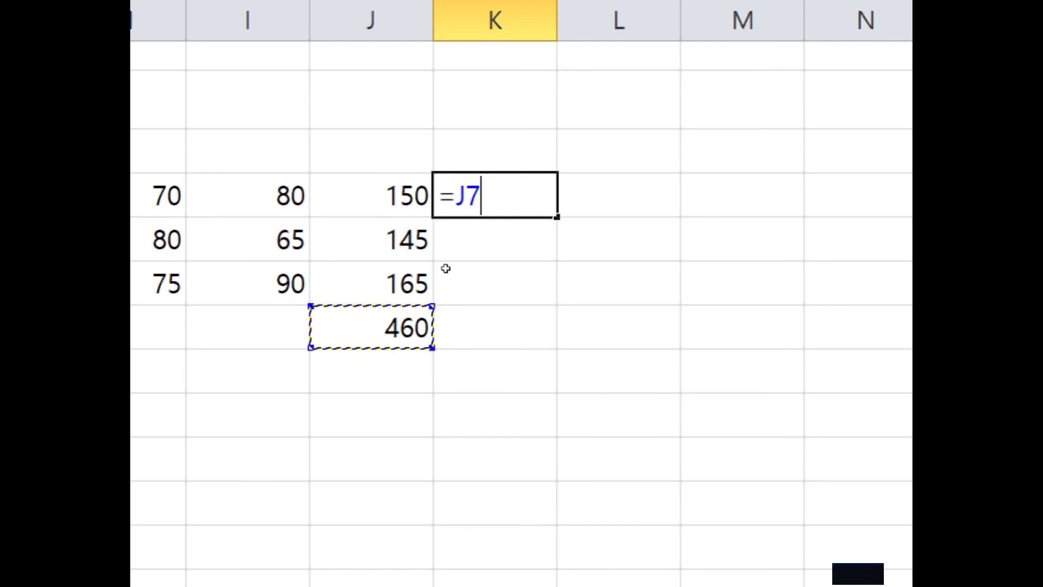
key(F4)
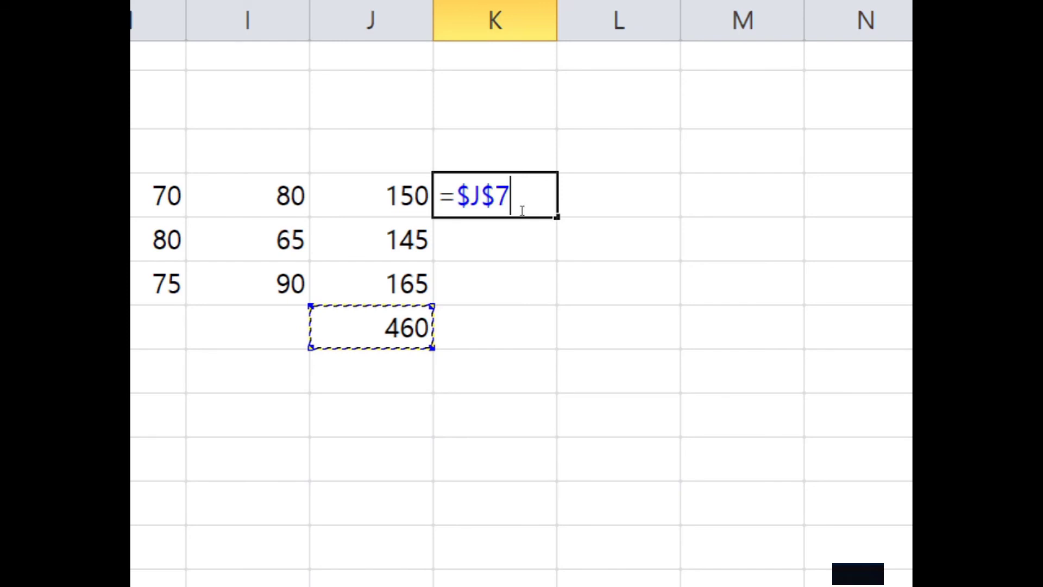
text(/)
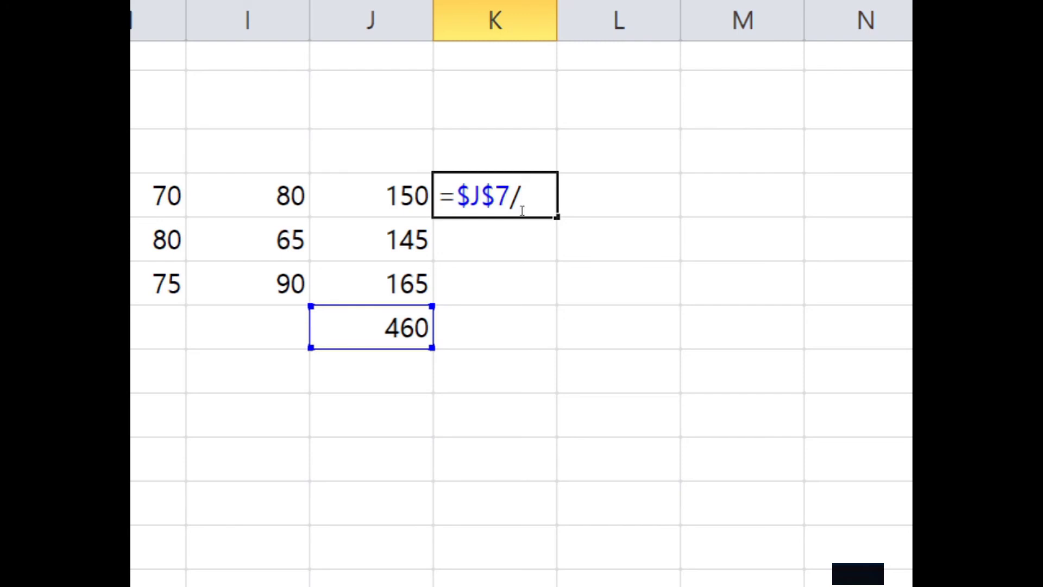
click(434, 205)
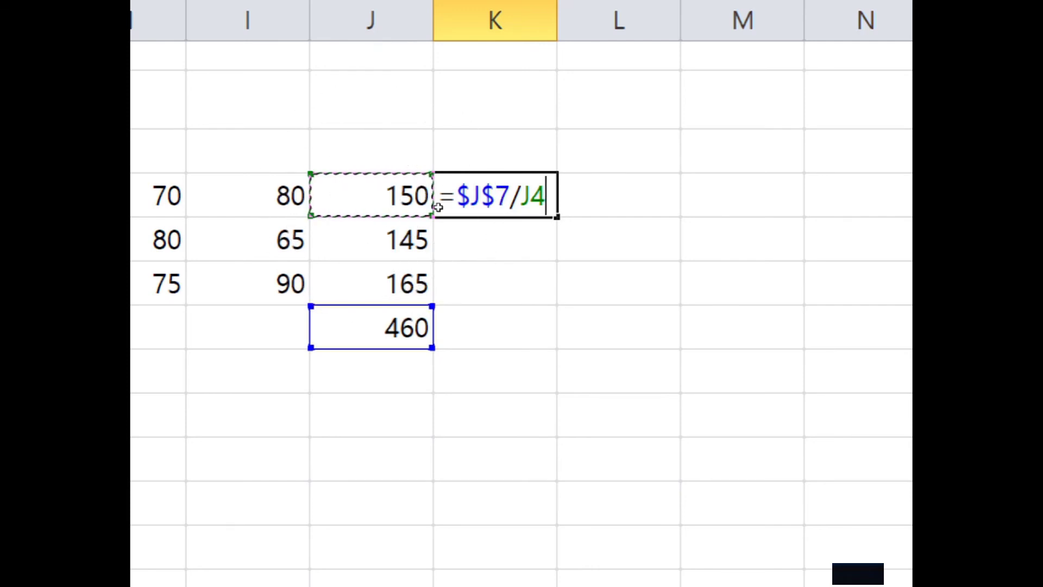
key(Return)
Copy the absolute-reference formula in K4 down to K6
click(519, 205)
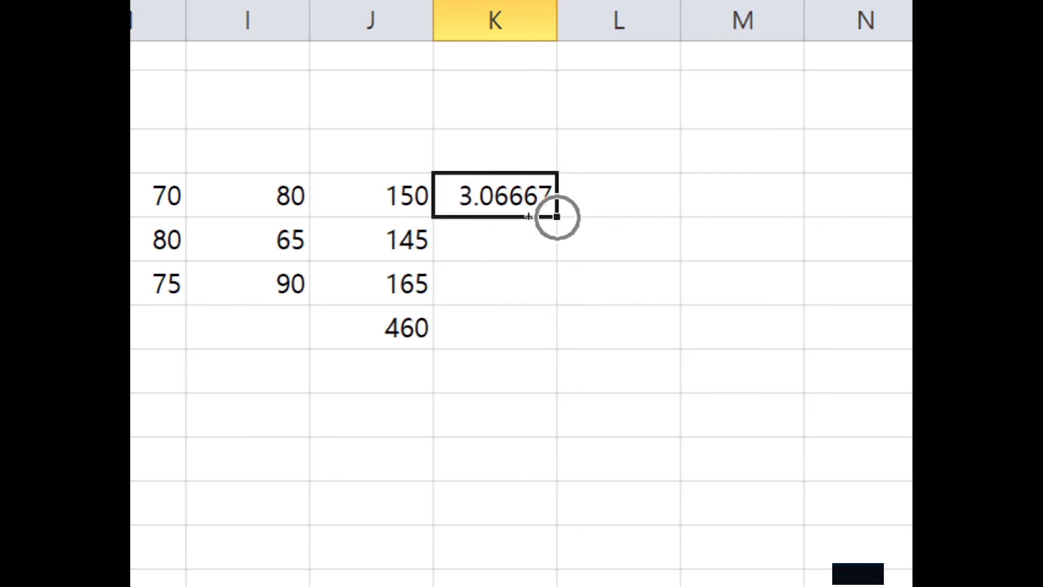
drag(529, 216, 527, 254)
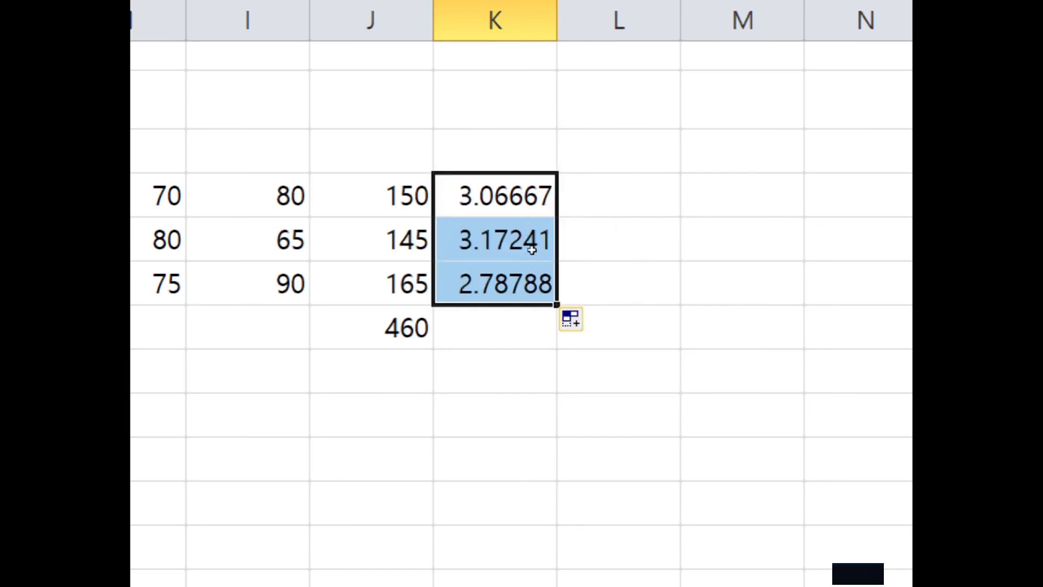
Examine the formulas in K4 to K6 to compare how the absolute and relative references behave when copied
click(506, 197)
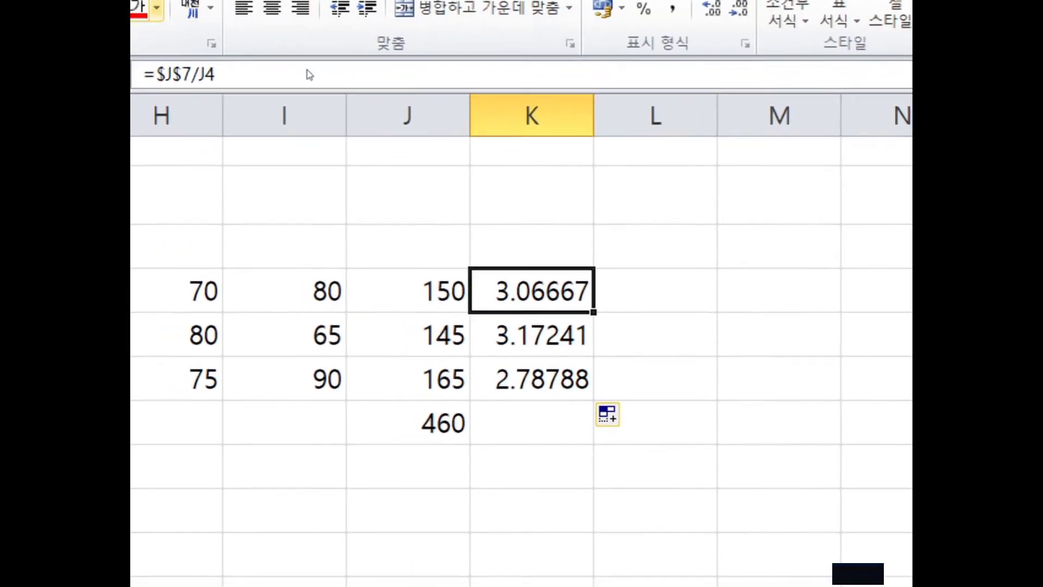
key(Down)
key(Down)
key(Up)
key(Down)
key(Up)
key(Down)
key(Up)
key(Down)
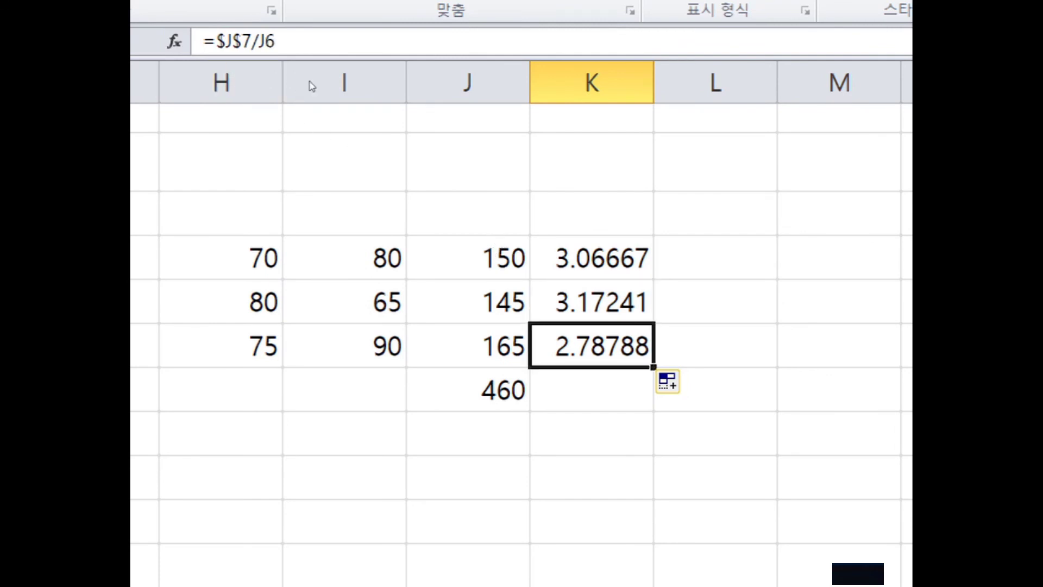
key(Up)
key(Up)
key(Down)
key(Down)
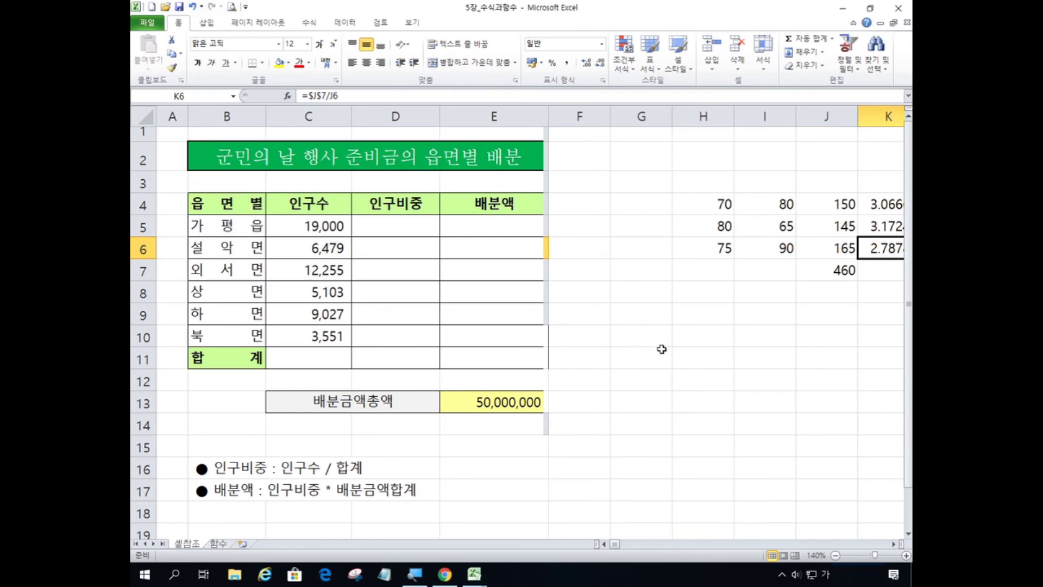
Close the 5장_수식과함수 workbook without saving its changes
click(709, 245)
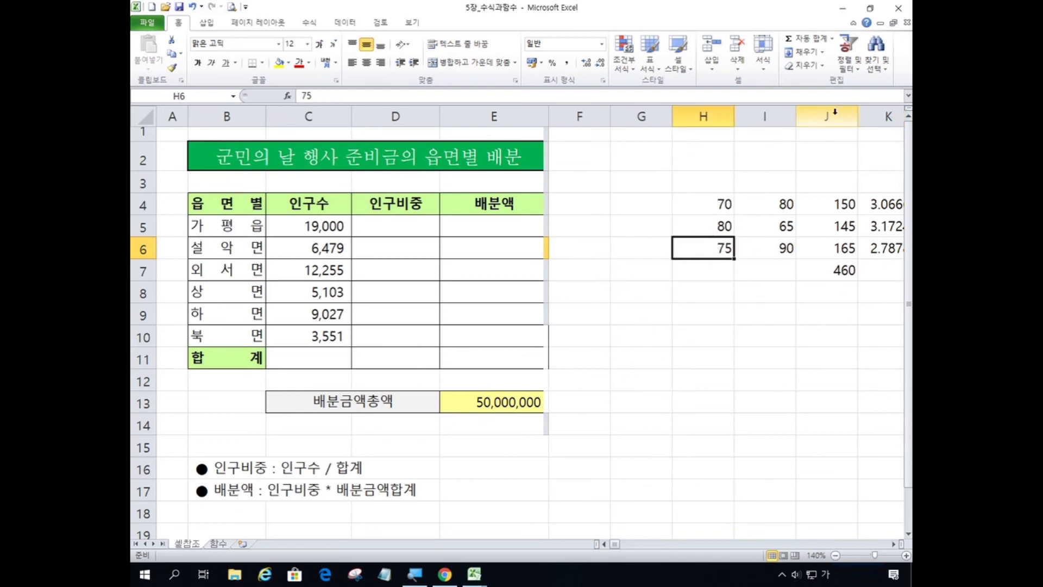
click(899, 10)
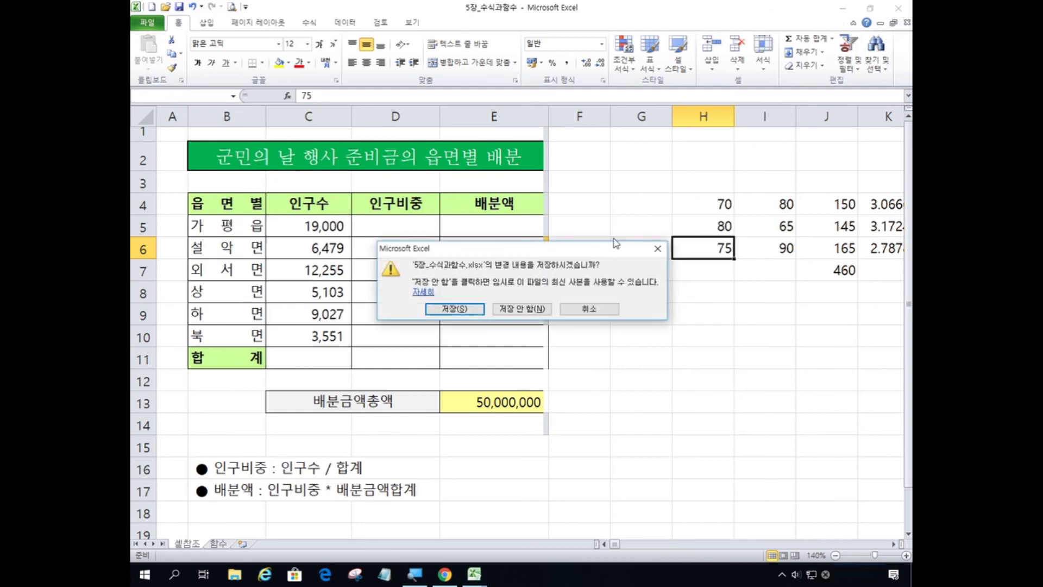
click(530, 309)
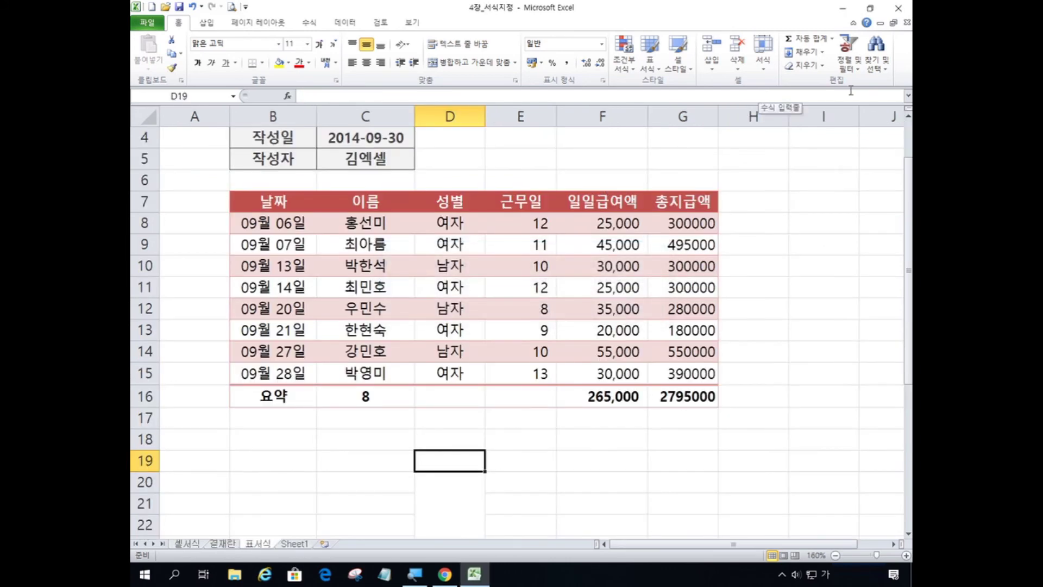
Close the 4장_서식지정 workbook and return to the desktop
click(897, 9)
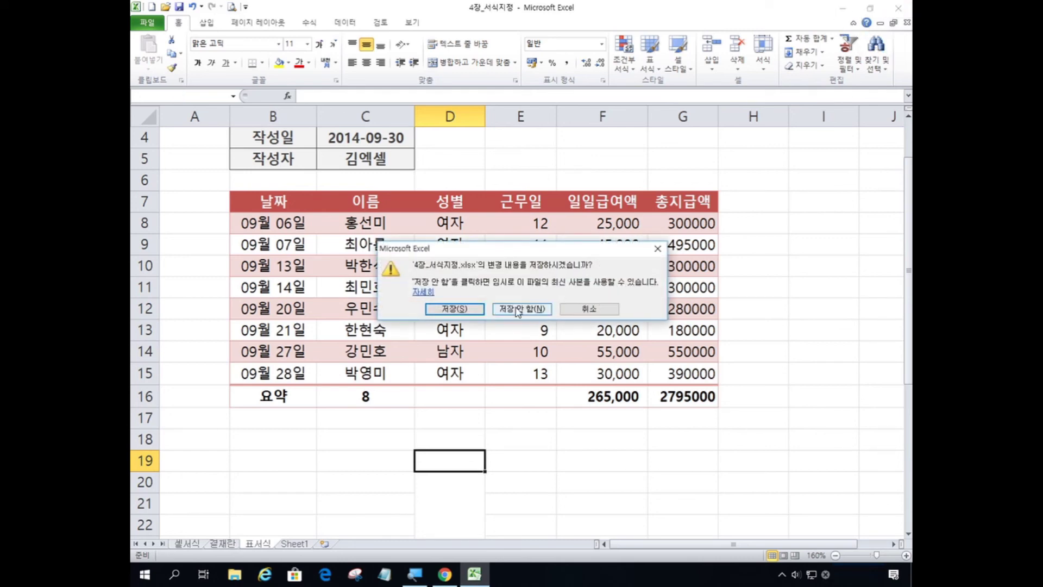
click(454, 309)
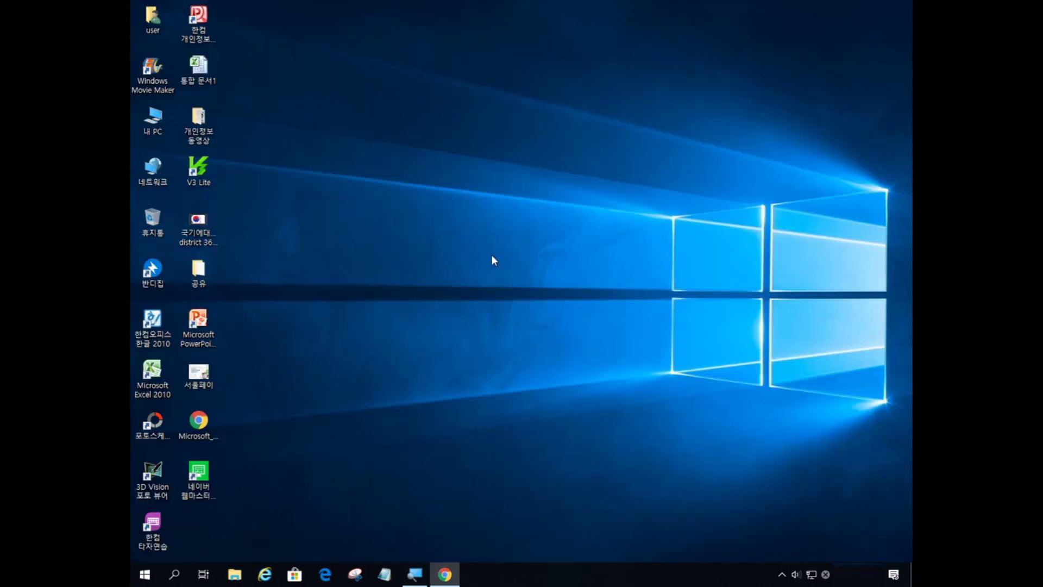